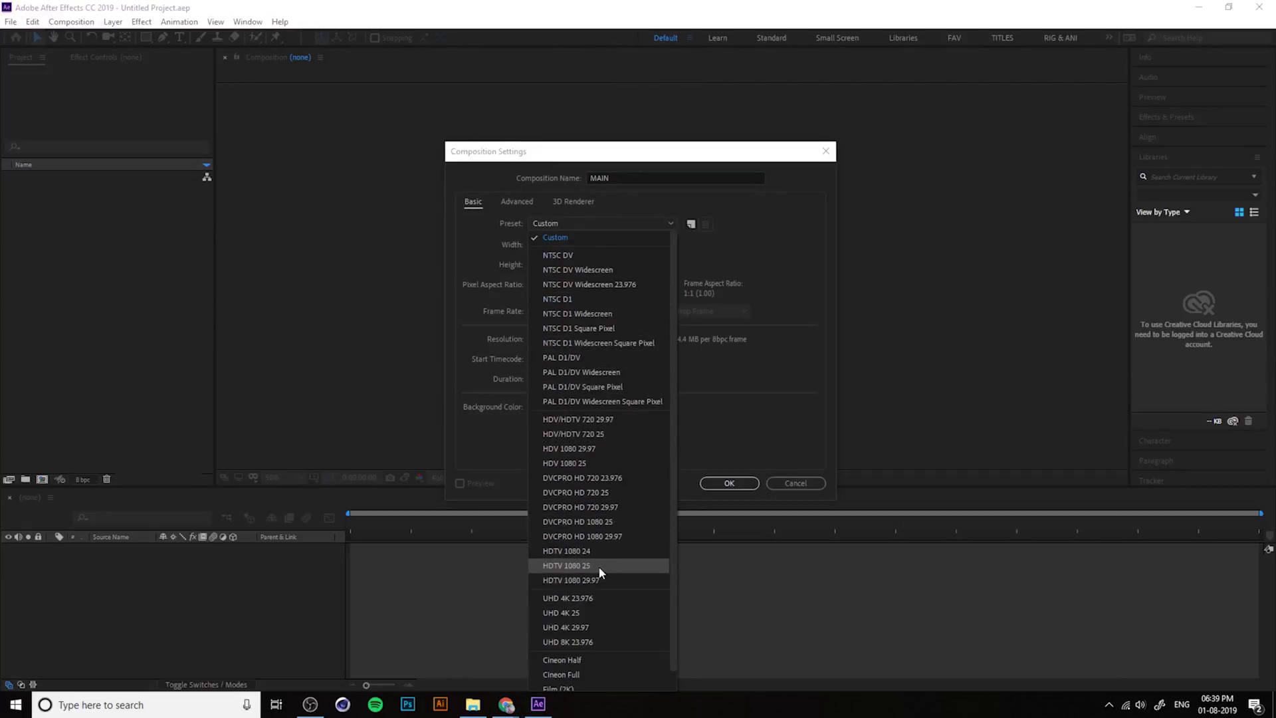
Create the MAIN composition with a 30 fps frame rate and a duration of 5 seconds
left_click(580, 311)
left_click(603, 418)
left_click(553, 378)
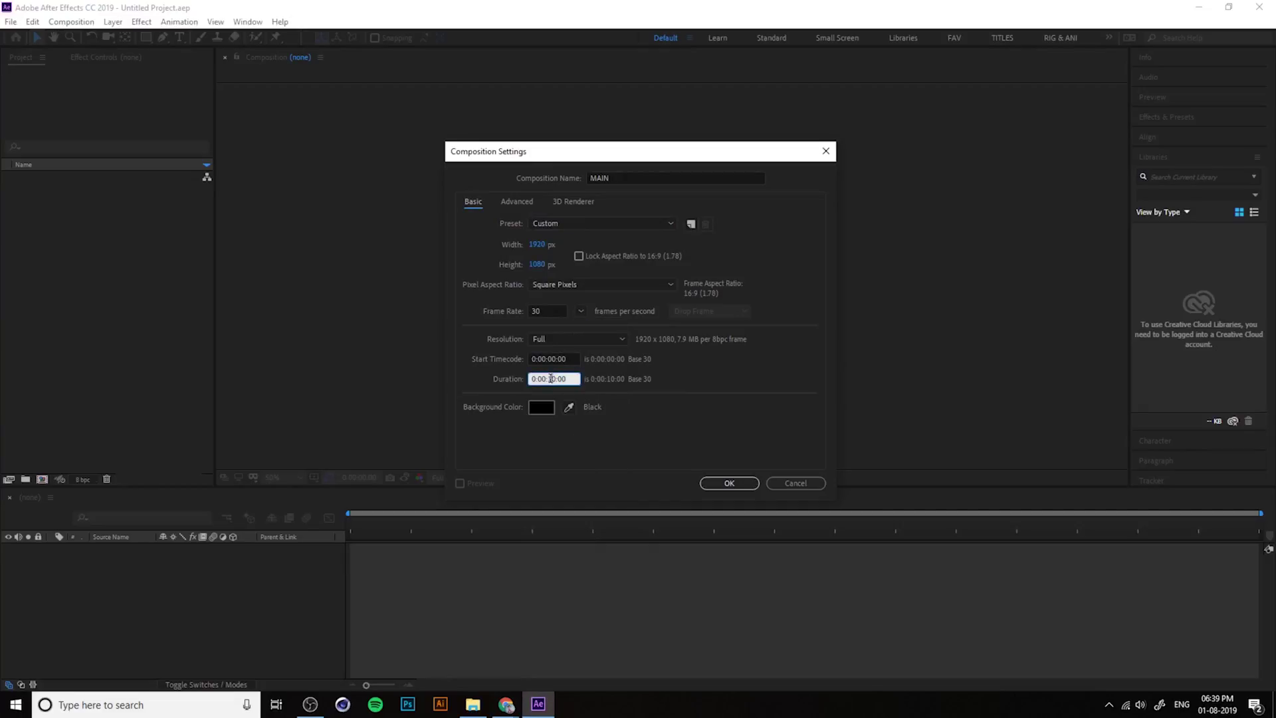
key("BackSpace")
key("BackSpace")
key("BackSpace")
type("05")
left_click(729, 483)
Set the composition viewer's magnification to Fit up to 100% and its resolution to Auto, and enlarge the viewer
left_click_drag(670, 332, 681, 268)
key("v")
left_click(278, 479)
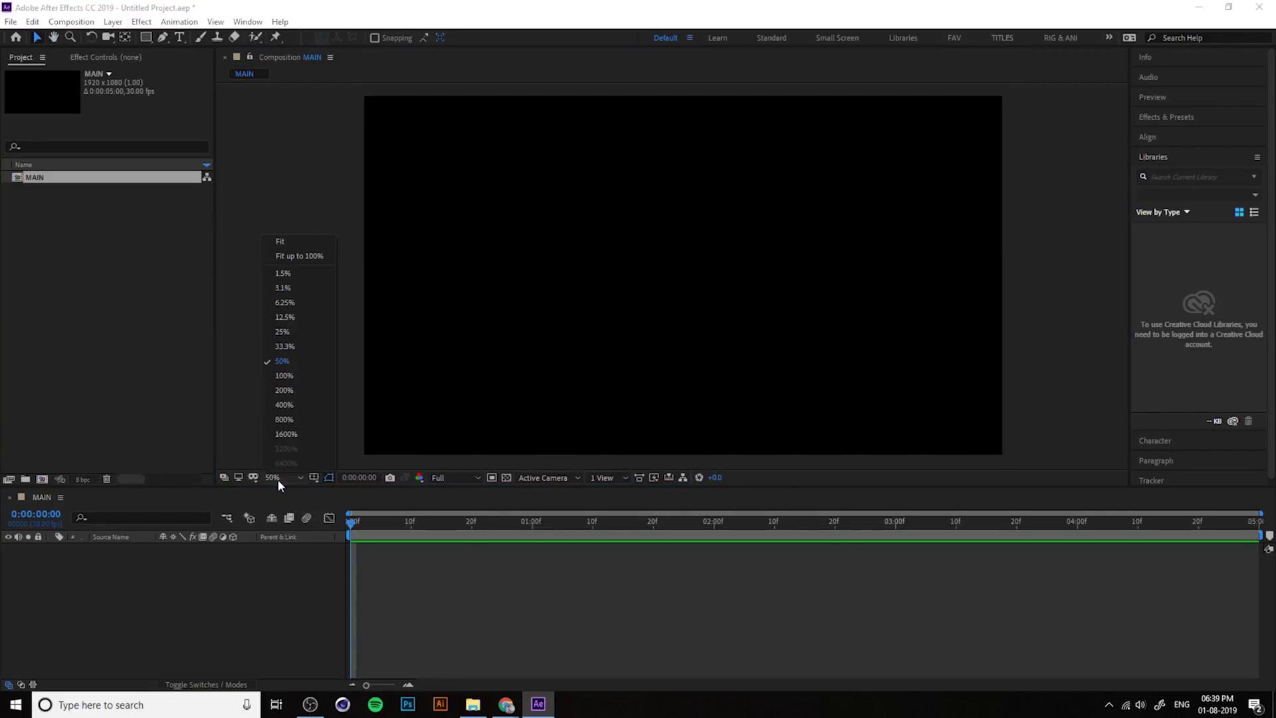
left_click(334, 261)
left_click(468, 478)
left_click(457, 493)
mouse_move(543, 488)
left_mouse_down()
mouse_move(545, 509)
mouse_move(554, 492)
left_mouse_up()
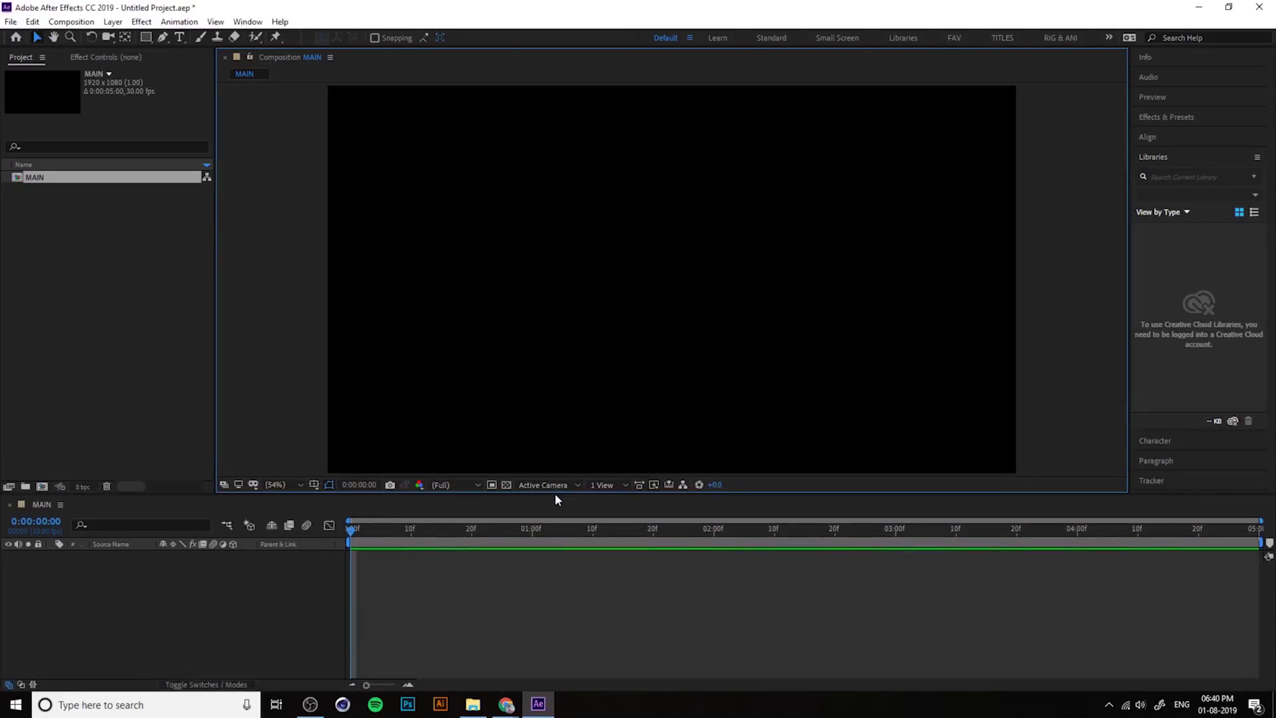
left_click(176, 335)
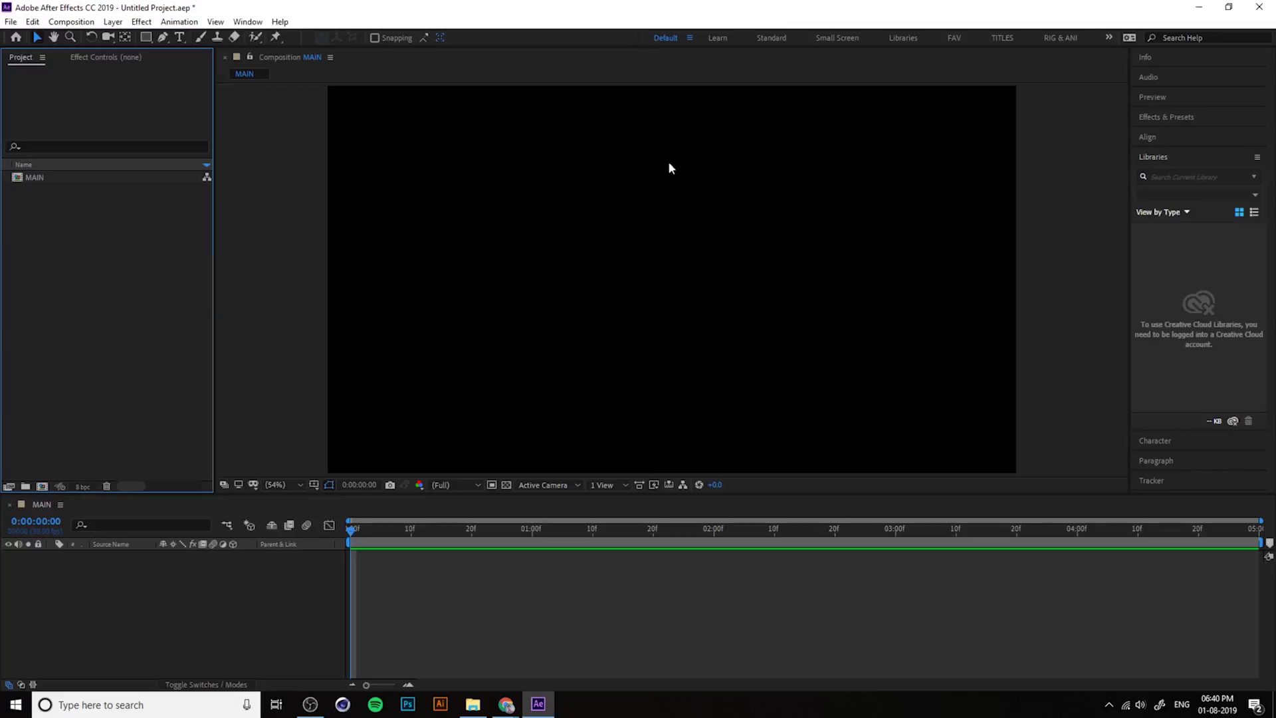
left_click(112, 22)
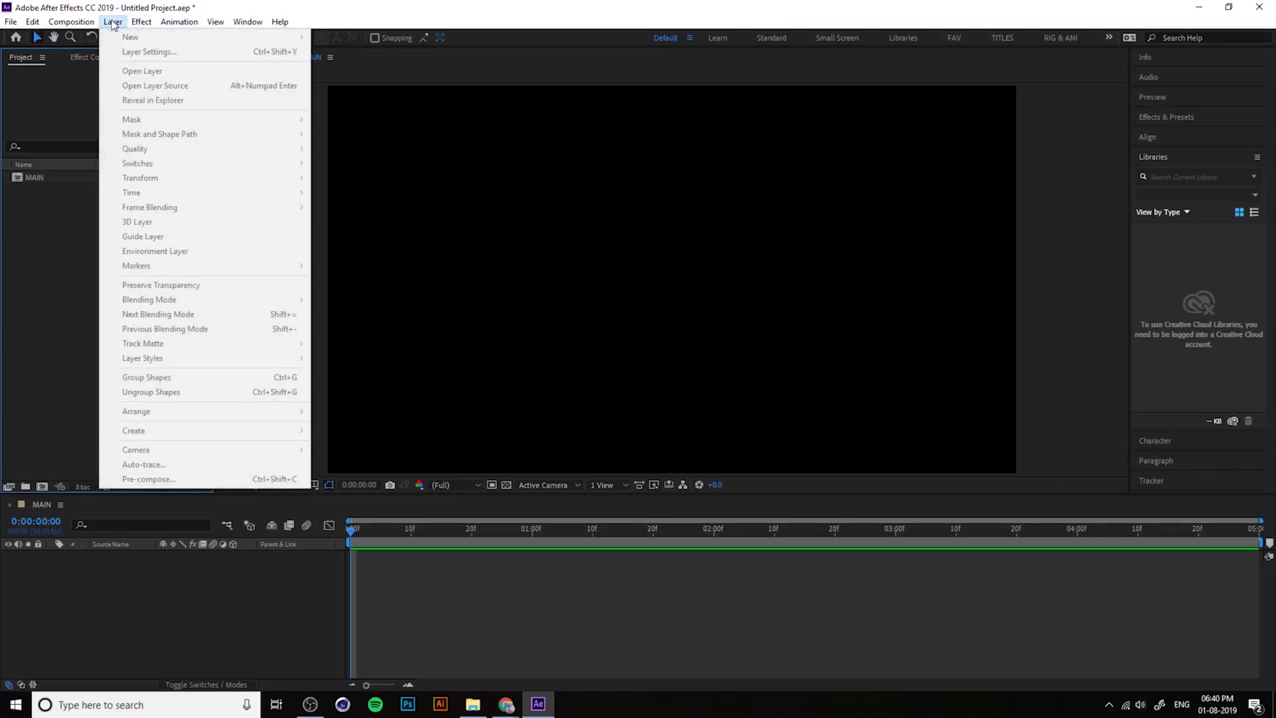
left_click(66, 296)
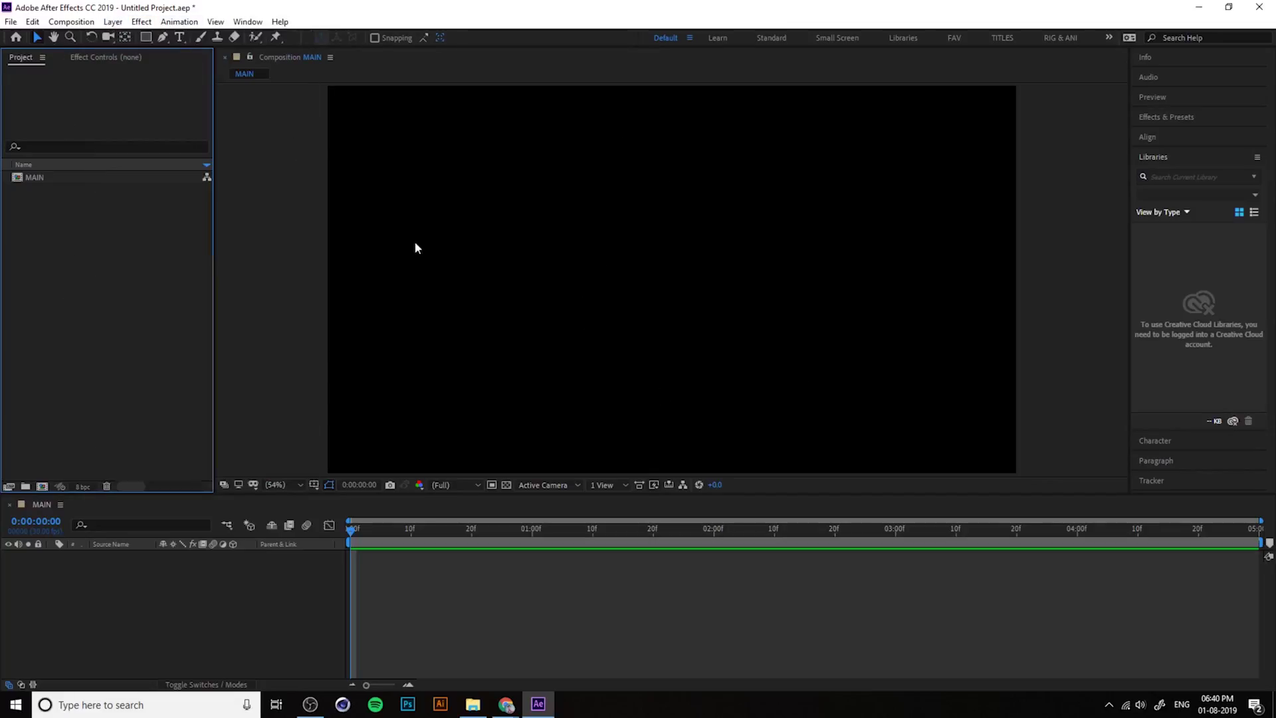
Create a composition-sized 1920 x 1080 px solid layer in a light pinkish red
left_click(112, 22)
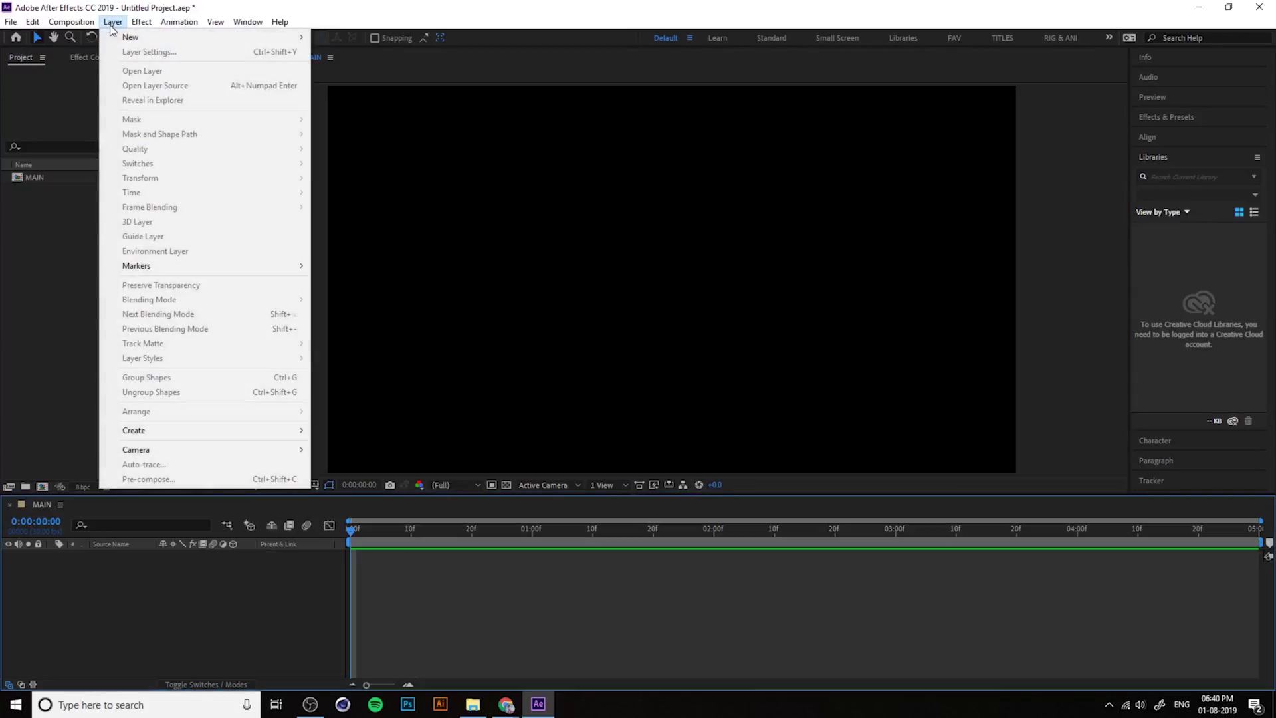
mouse_move(128, 38)
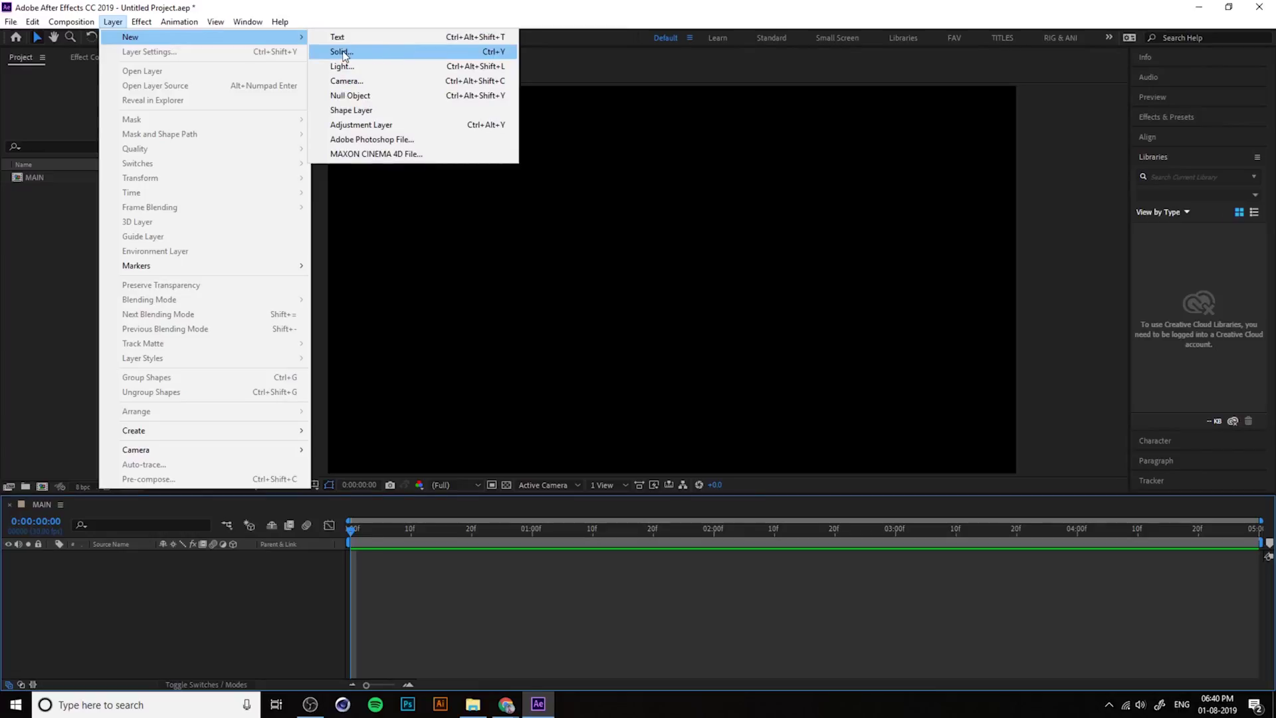
left_click(344, 53)
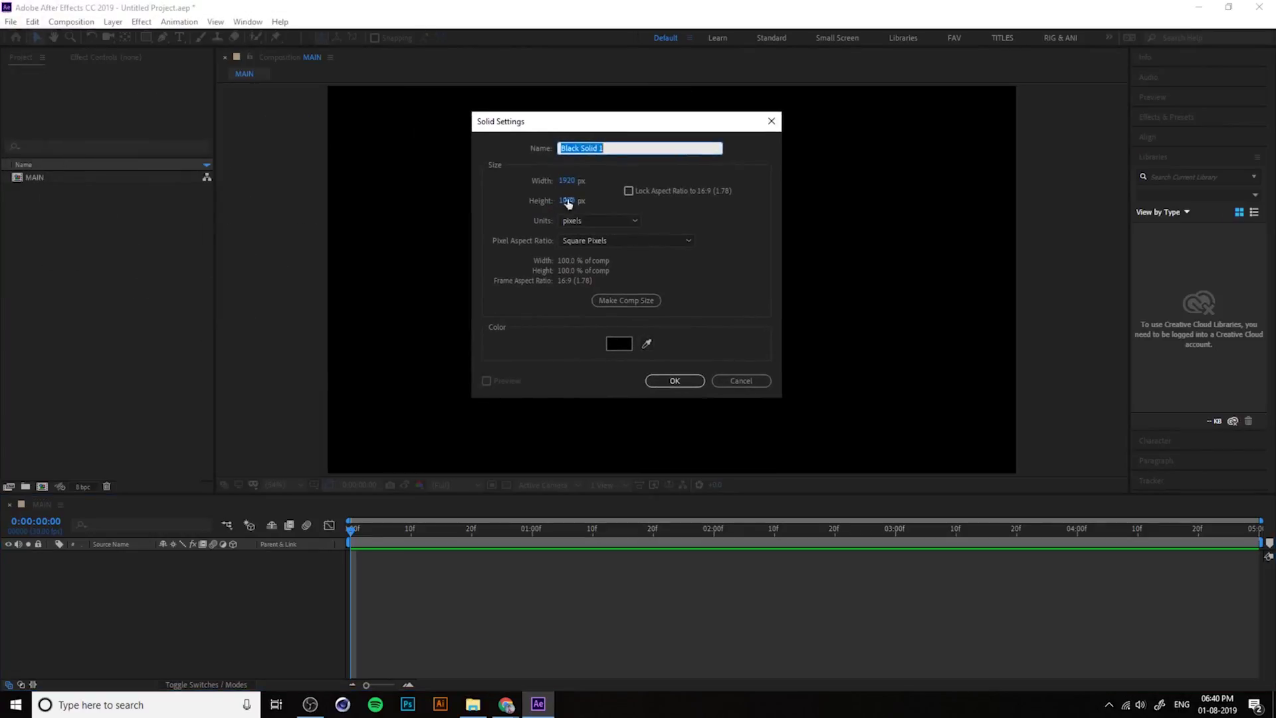
left_click(618, 342)
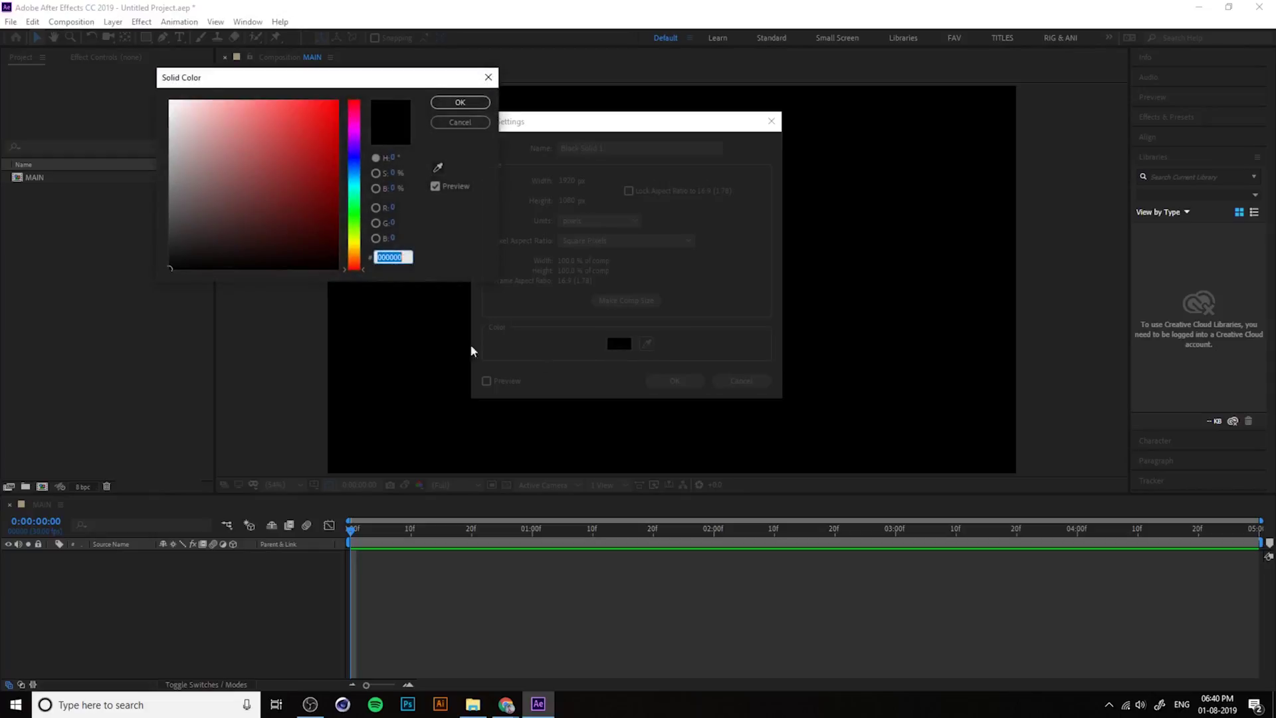
left_click_drag(318, 182, 341, 71)
mouse_move(356, 185)
left_mouse_down()
mouse_move(362, 200)
mouse_move(362, 188)
left_mouse_up()
left_click_drag(262, 128, 228, 108)
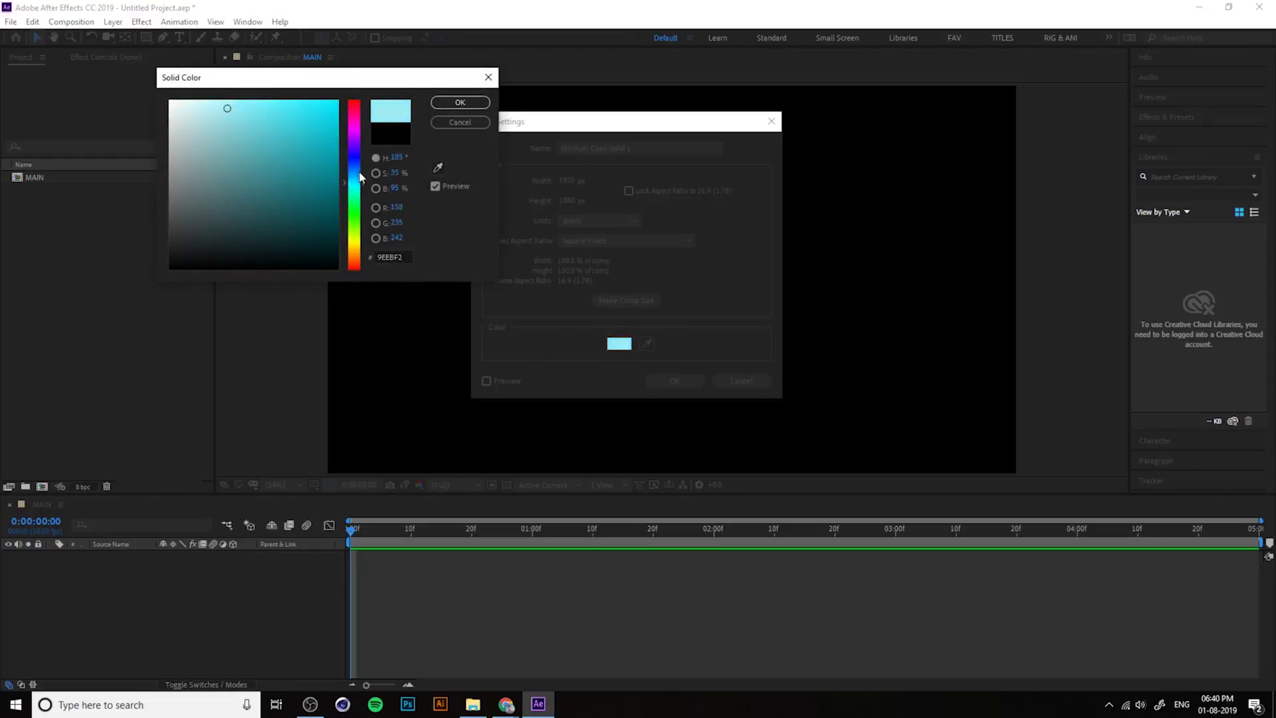
left_click(359, 101)
left_click(460, 102)
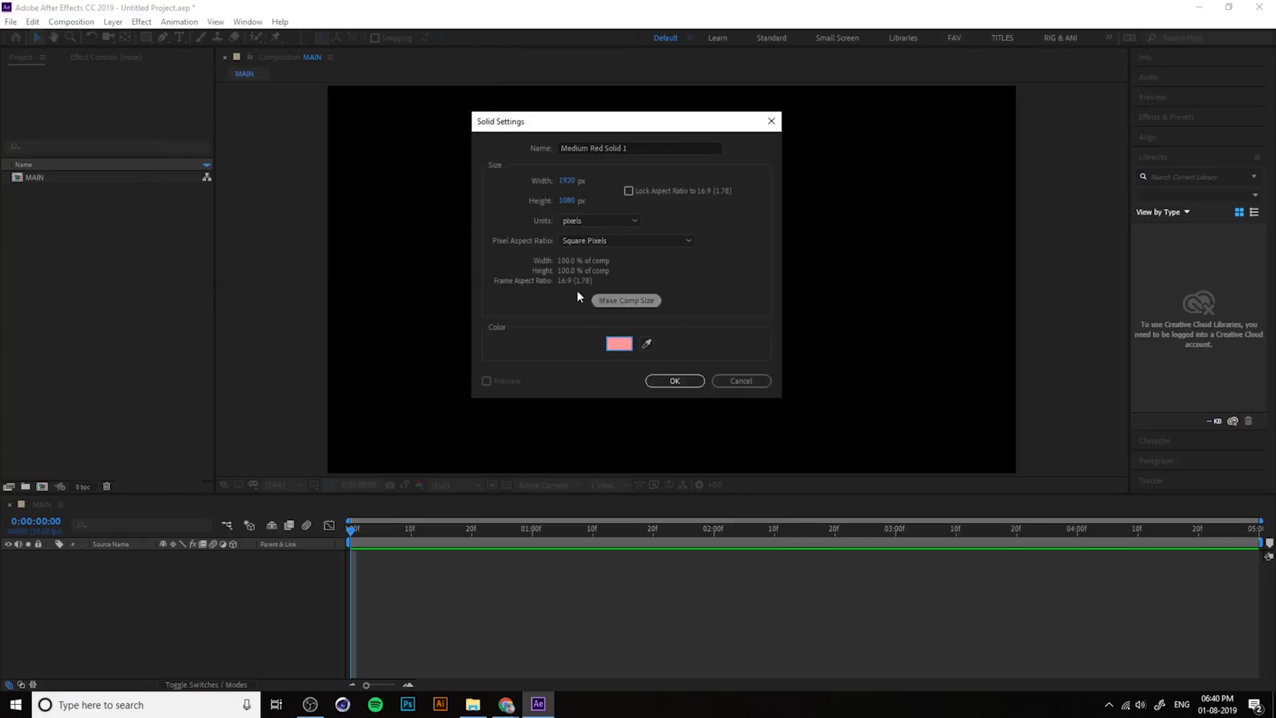
left_click(661, 382)
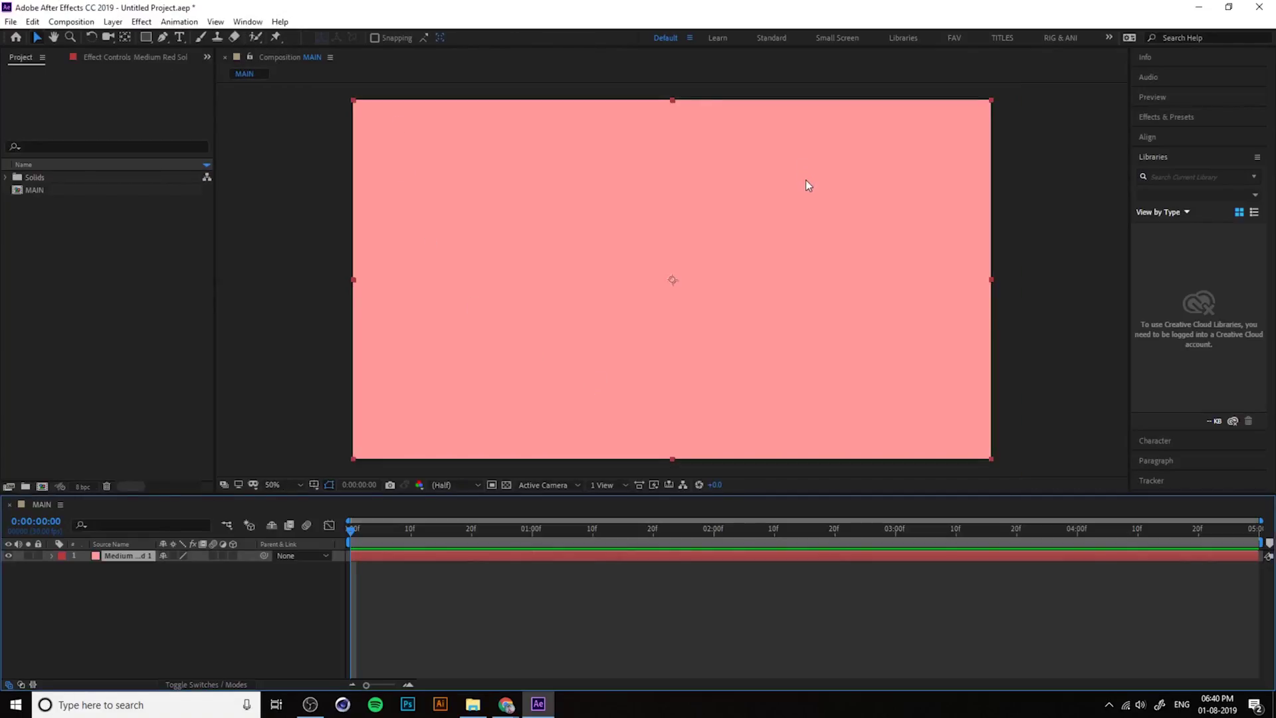
Lock the pink solid layer and try to move it in the composition
left_click(178, 619)
left_click(127, 556)
key("comma")
key("period")
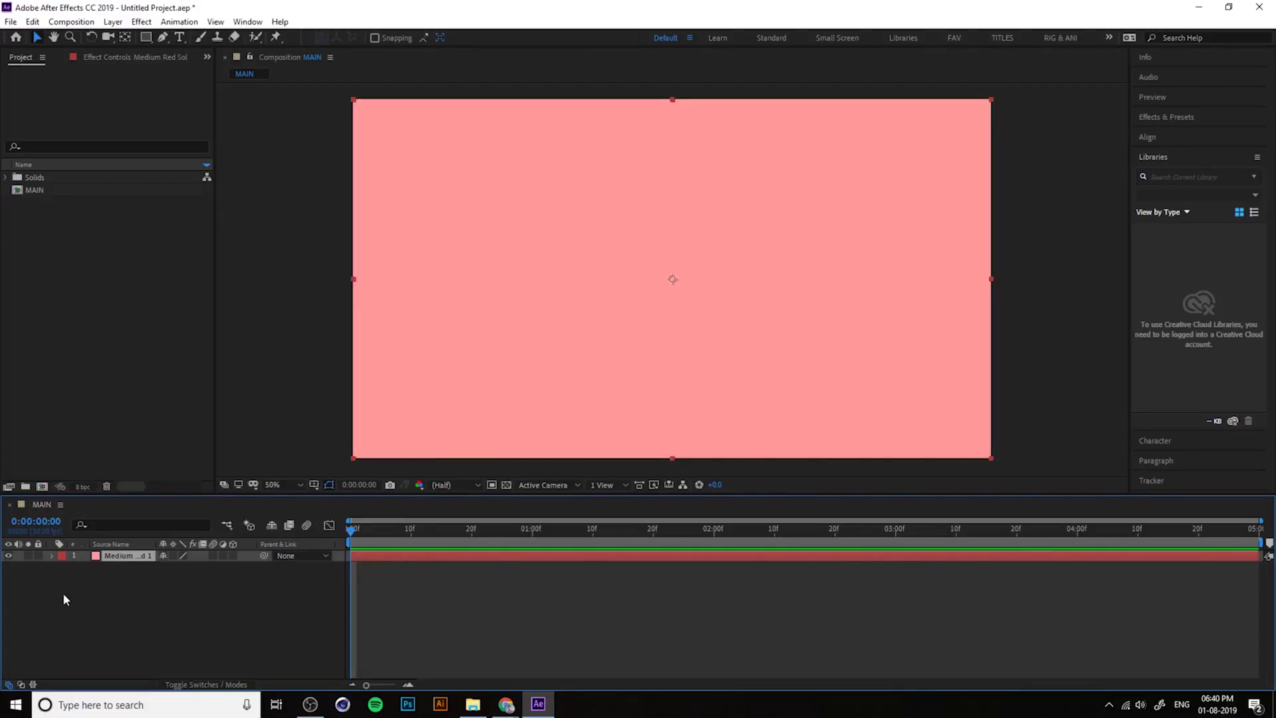
left_click(37, 555)
left_click_drag(611, 238, 925, 330)
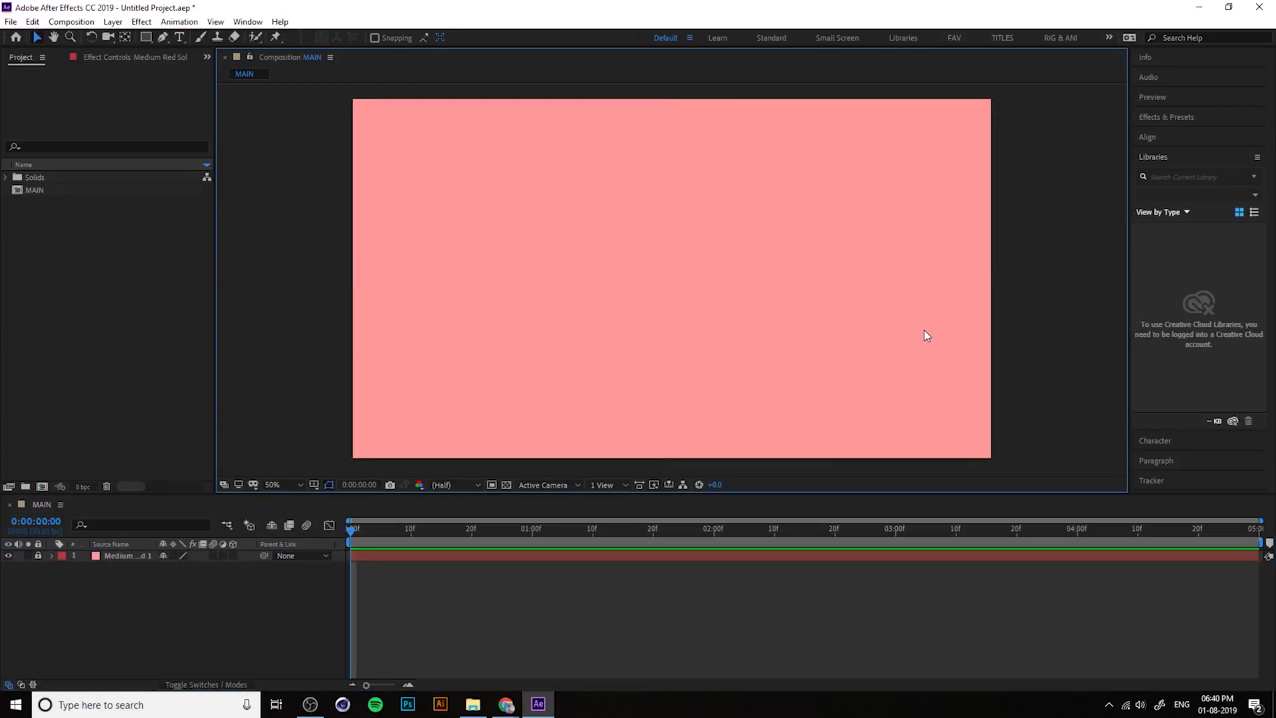
Unlock the pink solid and shift it to the right so part of the composition is uncovered
left_click(38, 556)
left_click(106, 556)
left_click(130, 581)
left_click(655, 196)
left_click_drag(654, 196, 951, 191)
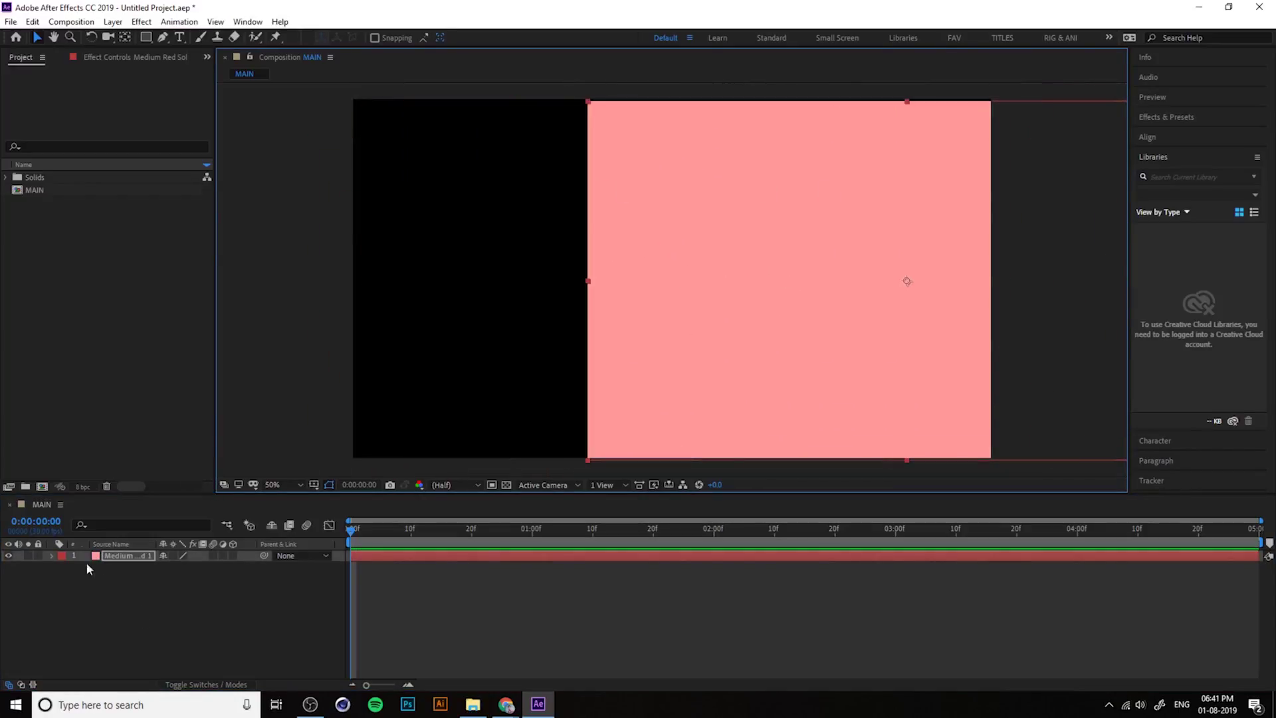
Lock the shifted solid layer again and try to move it back in the composition
left_click(38, 556)
left_click_drag(707, 197, 532, 292)
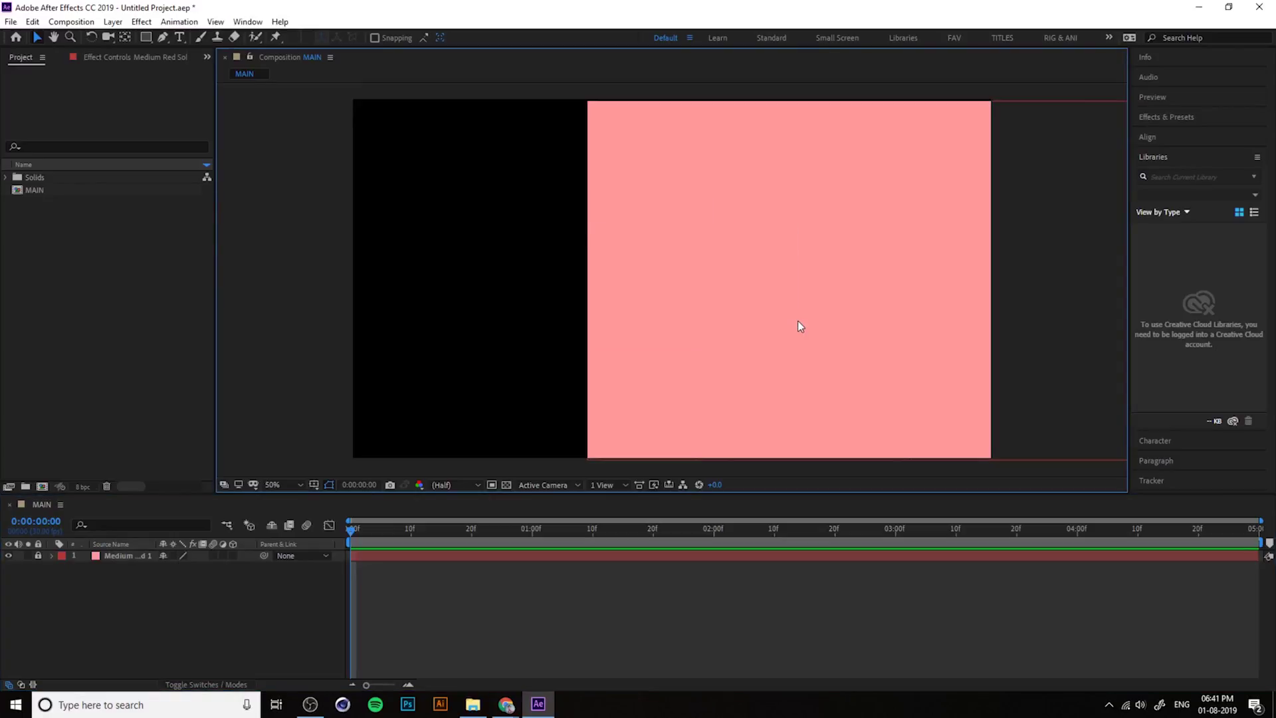
key("comma")
Unlock the pink solid and move it back roughly over the composition frame
left_click(38, 555)
left_click(117, 555)
left_click_drag(805, 273, 673, 284)
Offset the pink solid, and use Align to centre it horizontally and align it to the composition's top edge
left_click(252, 23)
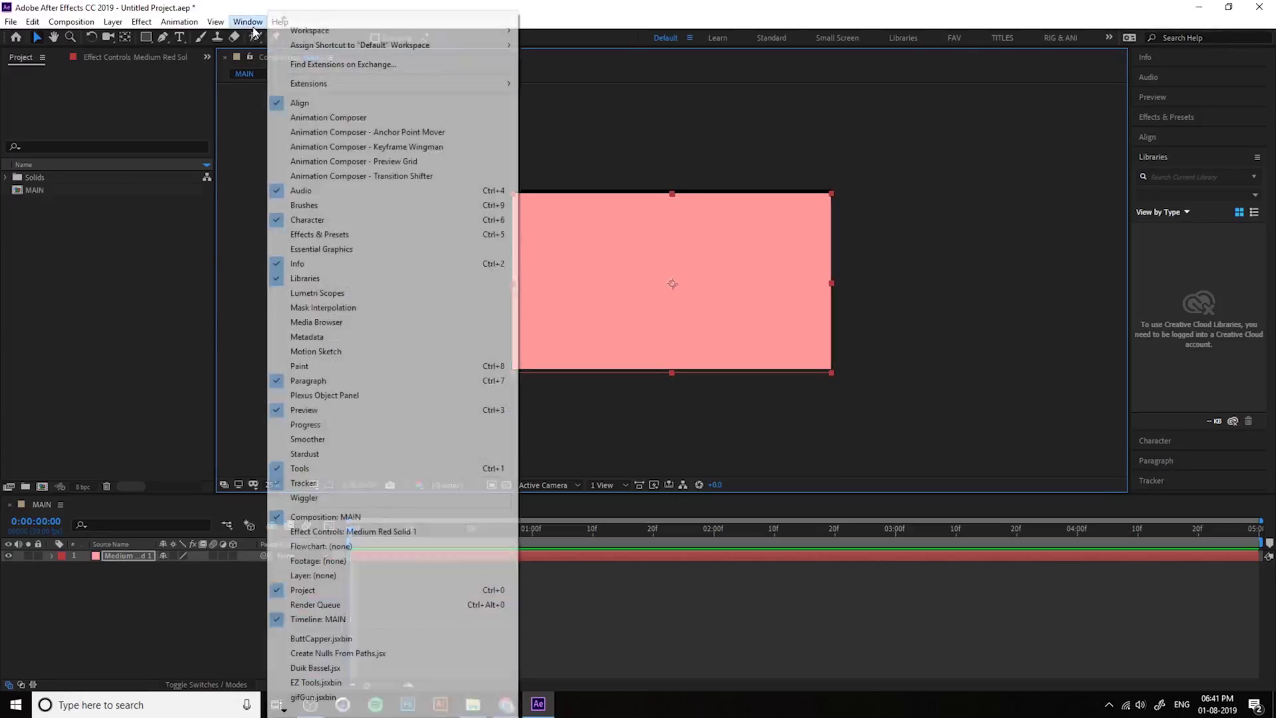
left_click(343, 105)
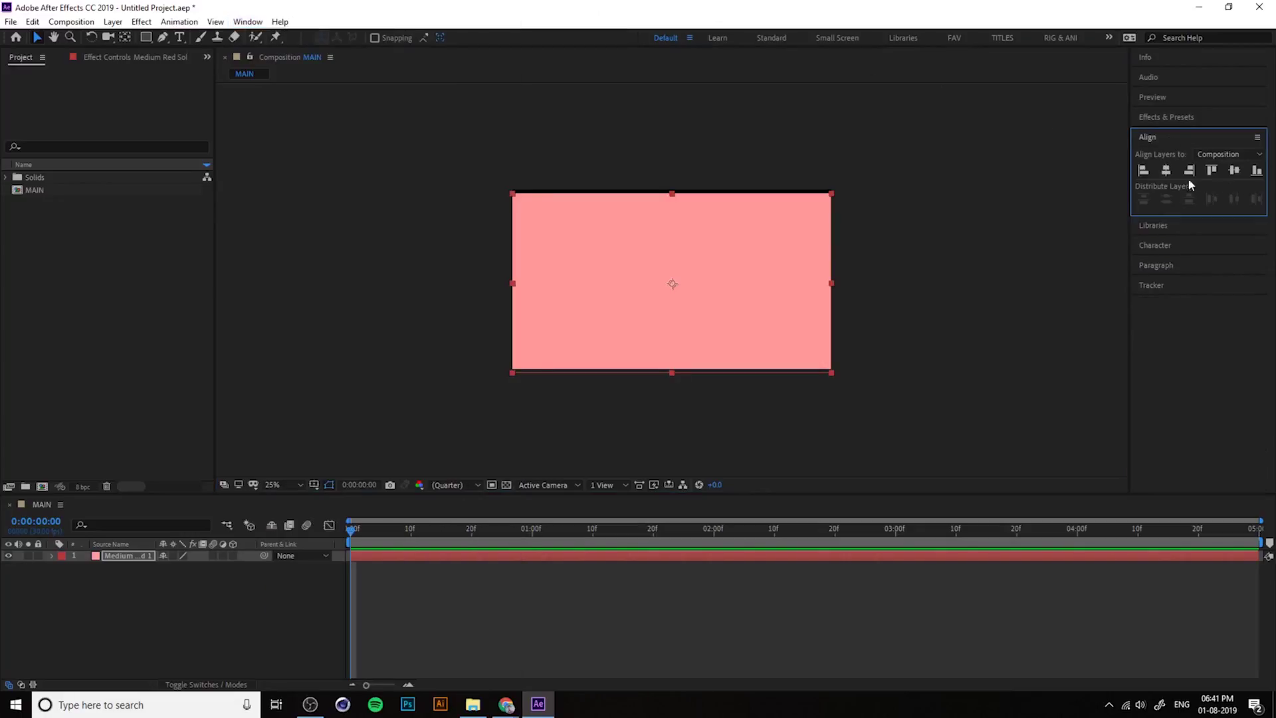
left_click_drag(595, 269, 731, 308)
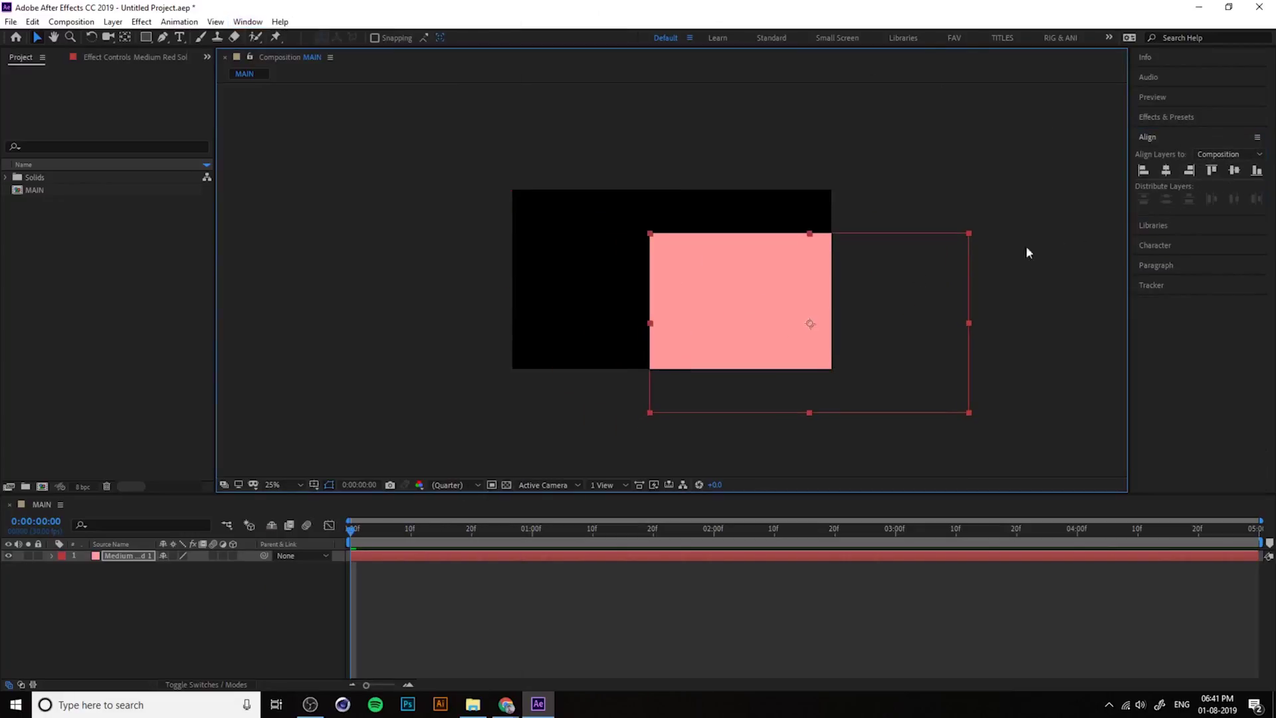
left_click(1166, 170)
left_click(1212, 170)
left_click(923, 412)
Change the pink solid's colour to orange FFB82F in its solid settings
left_click(692, 308)
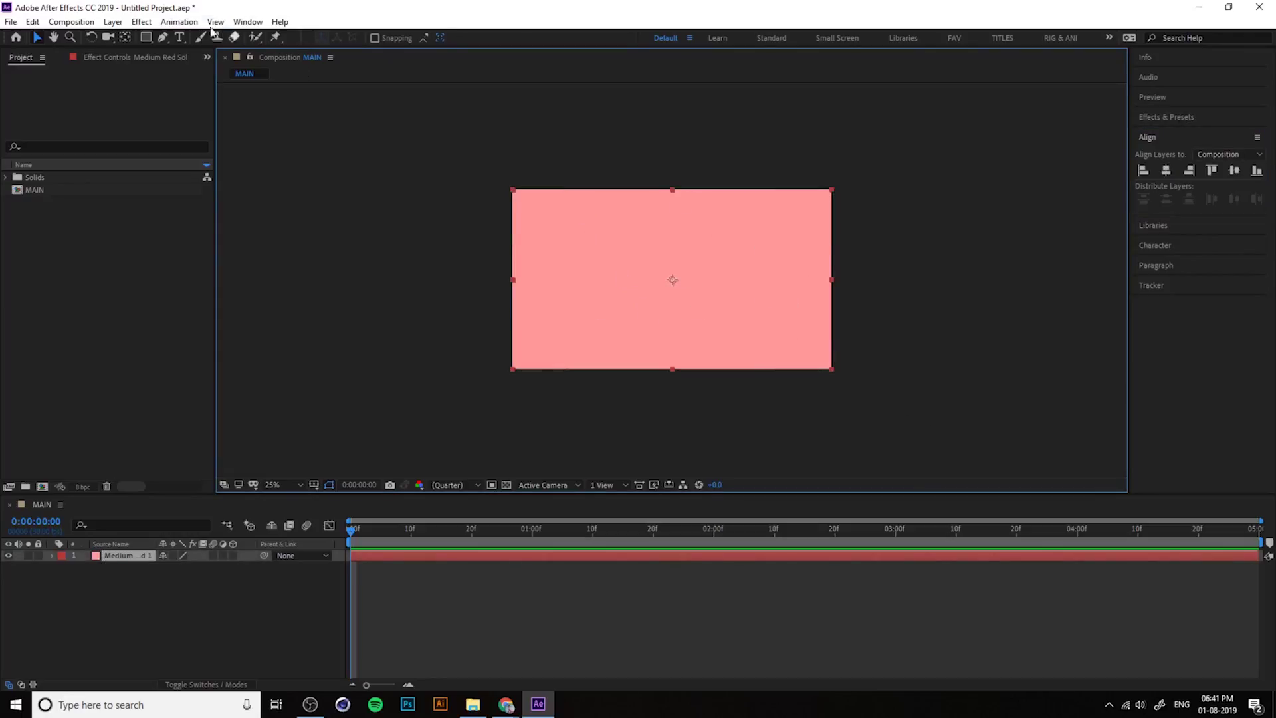
left_click(113, 21)
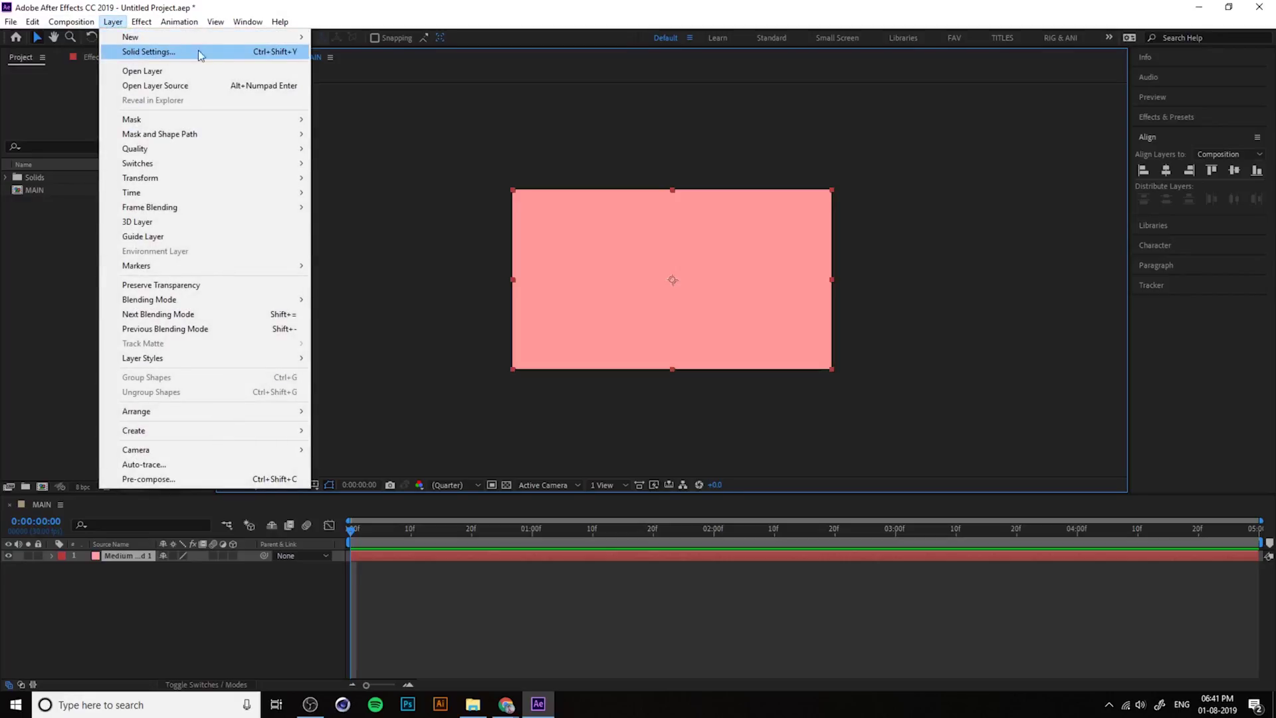
left_click(185, 59)
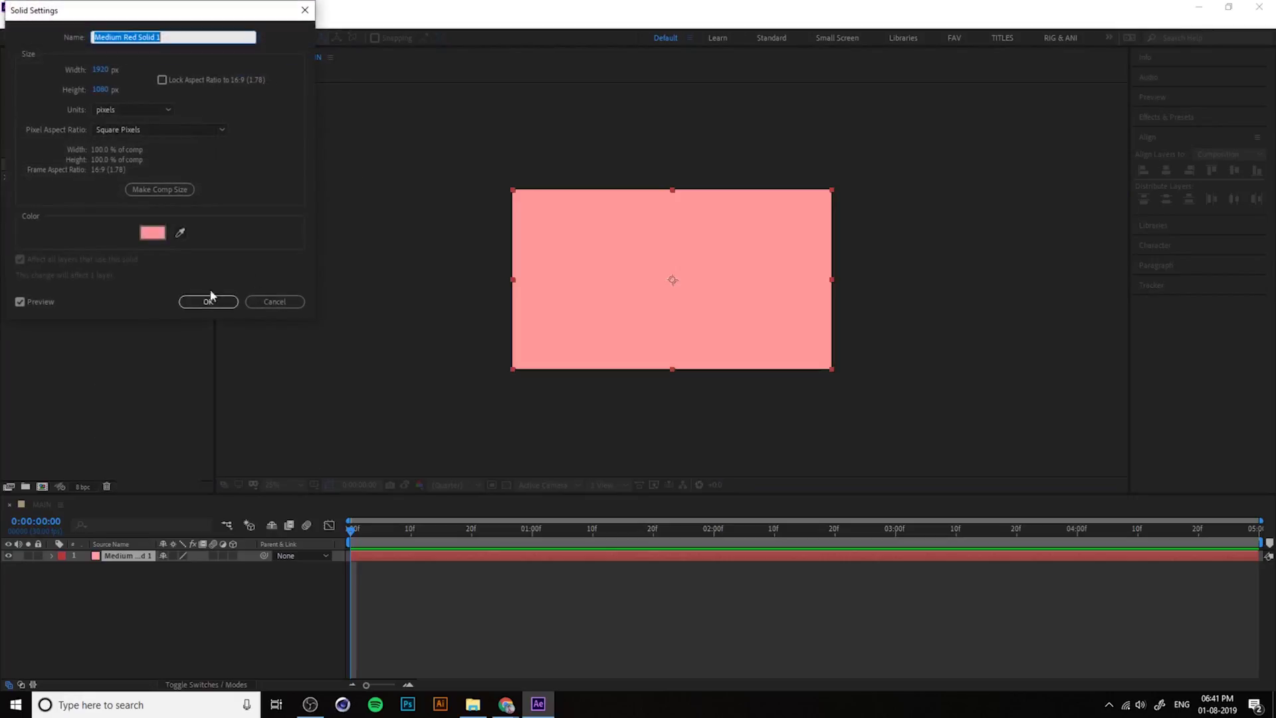
left_click(149, 232)
left_click(352, 200)
left_click_drag(353, 236, 358, 253)
left_click(335, 101)
left_click(307, 101)
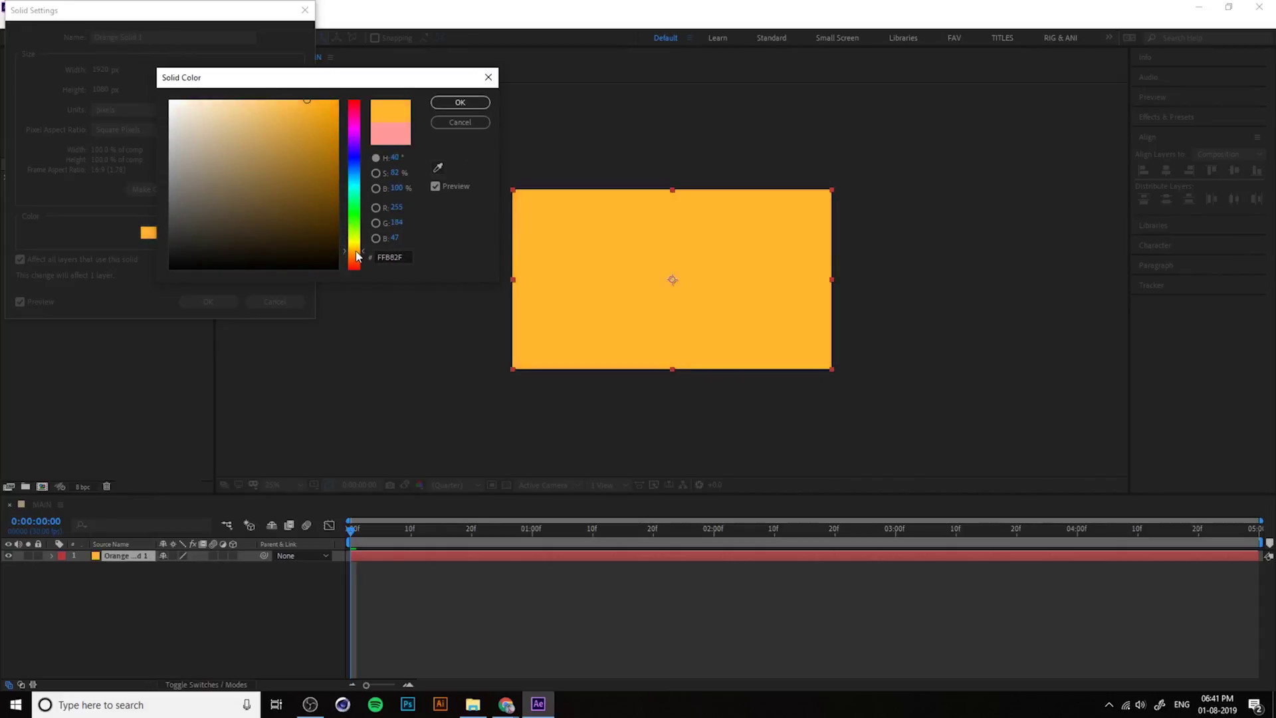
left_click(460, 102)
left_click(208, 301)
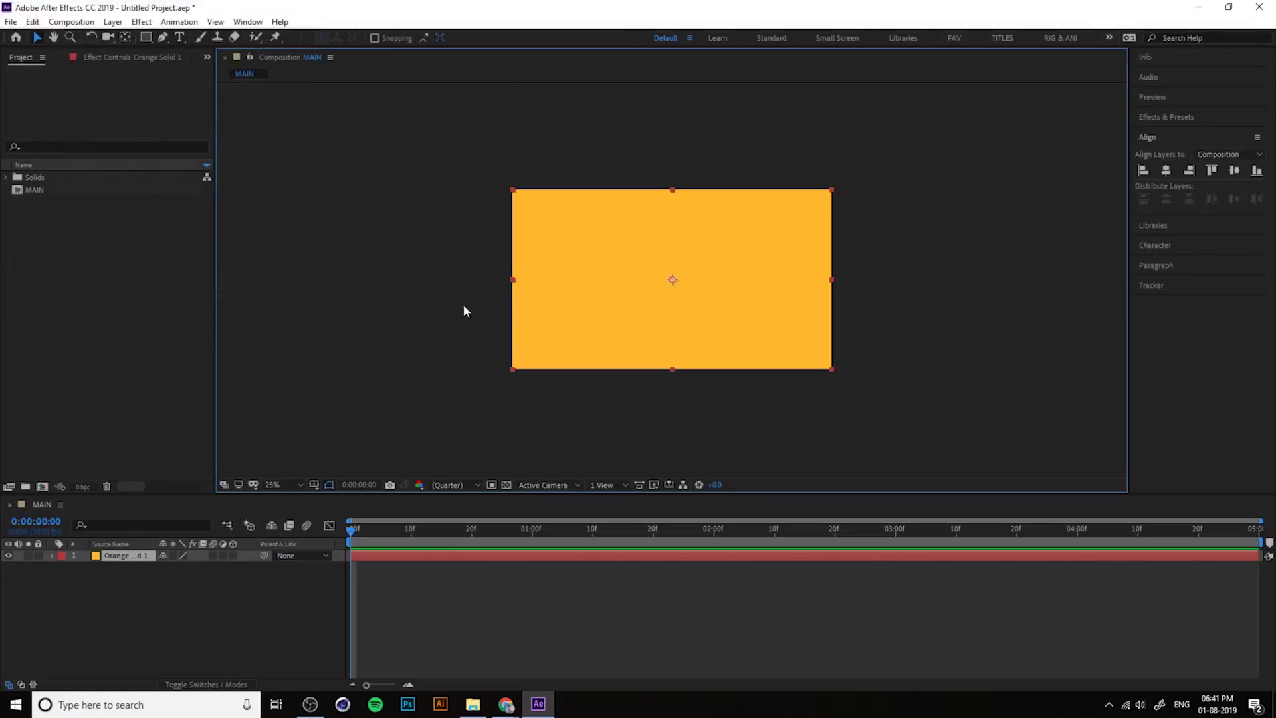
Lock the orange solid layer so it cannot be selected or moved in the composition
key("period")
key("comma")
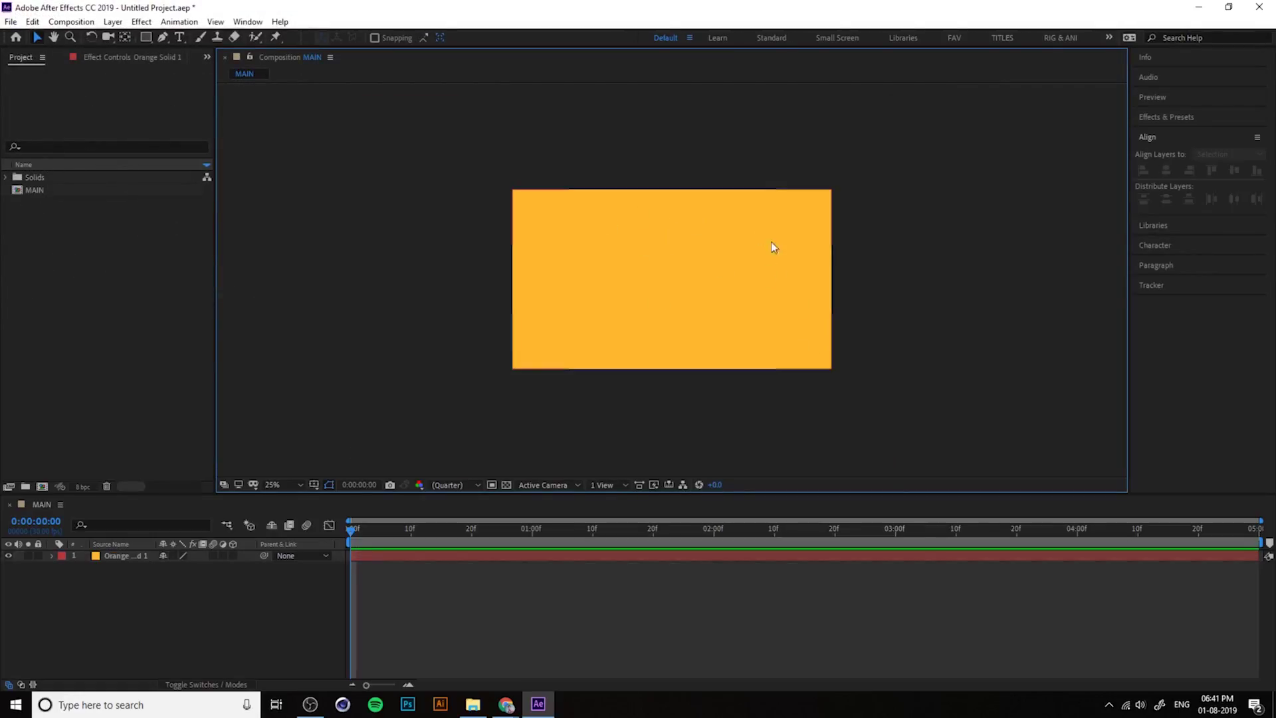
left_click(604, 261)
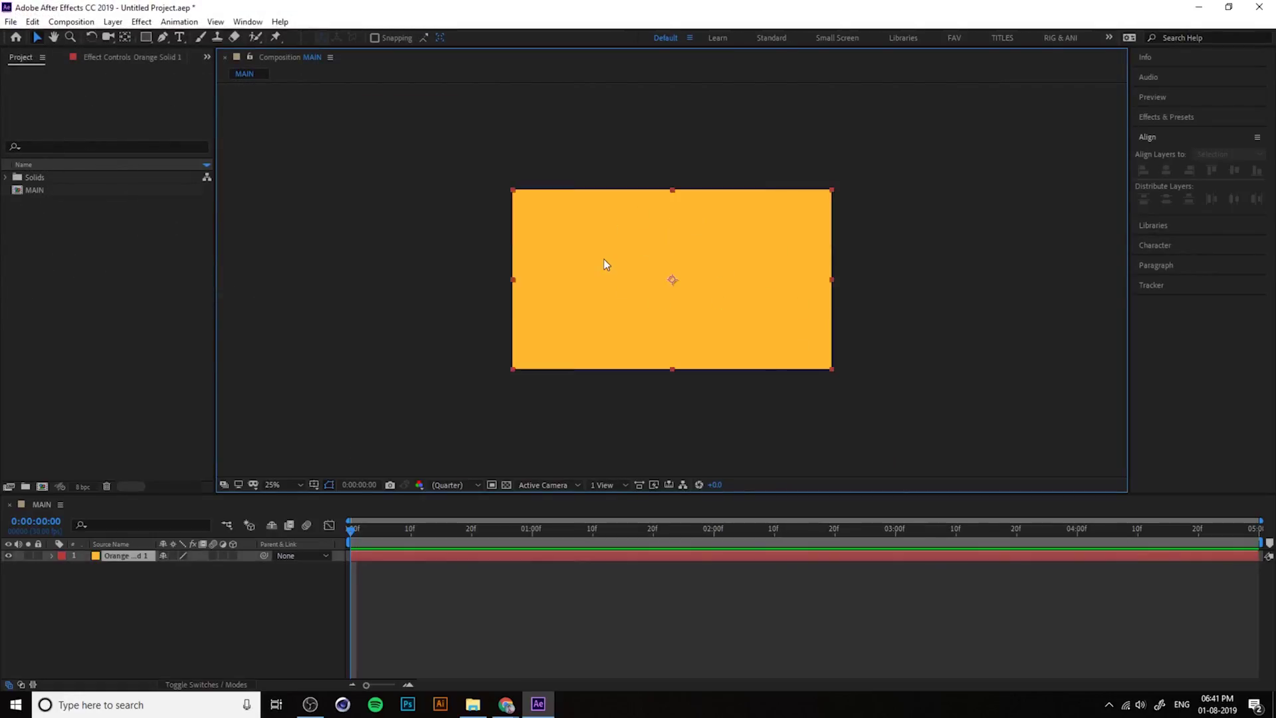
left_click(38, 555)
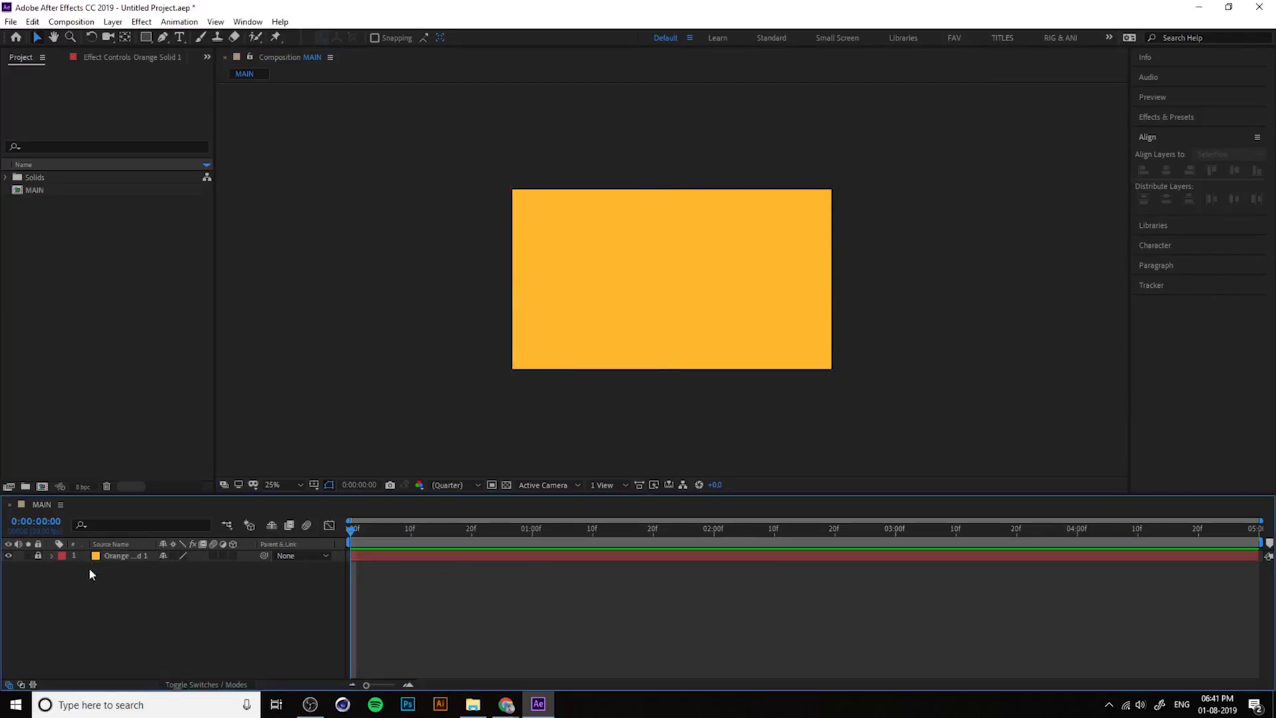
key("period")
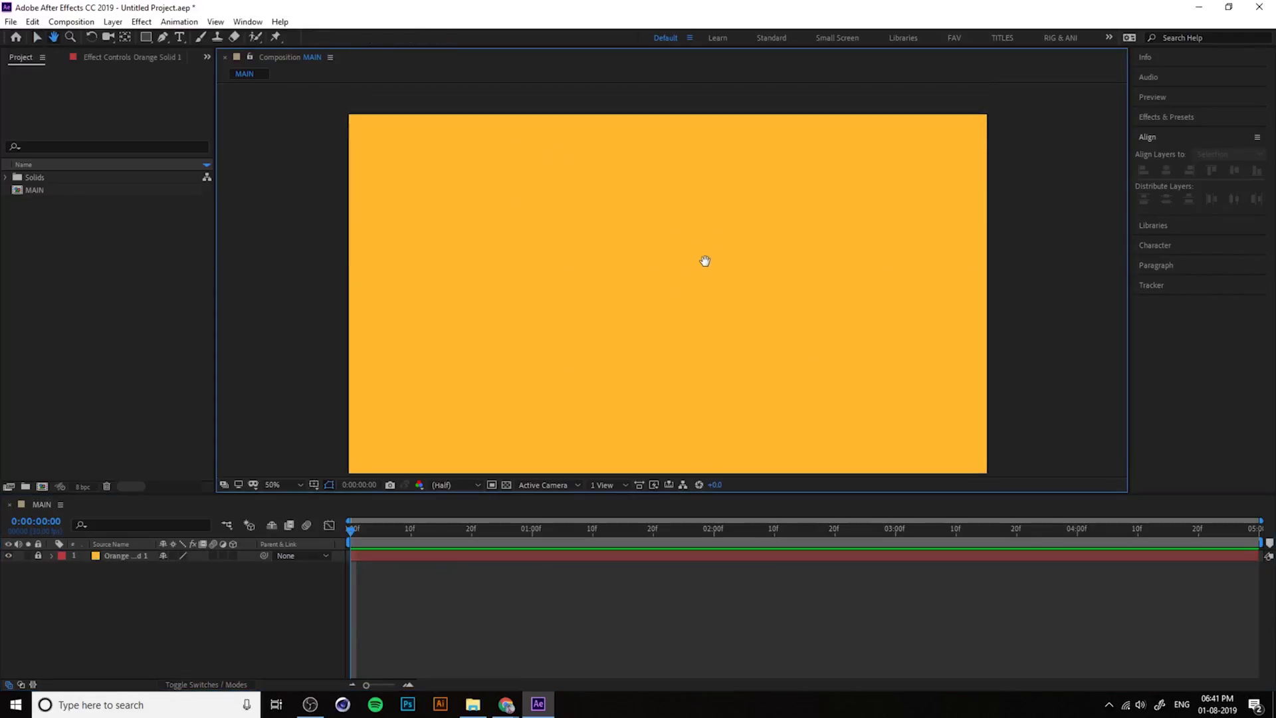
left_click(113, 21)
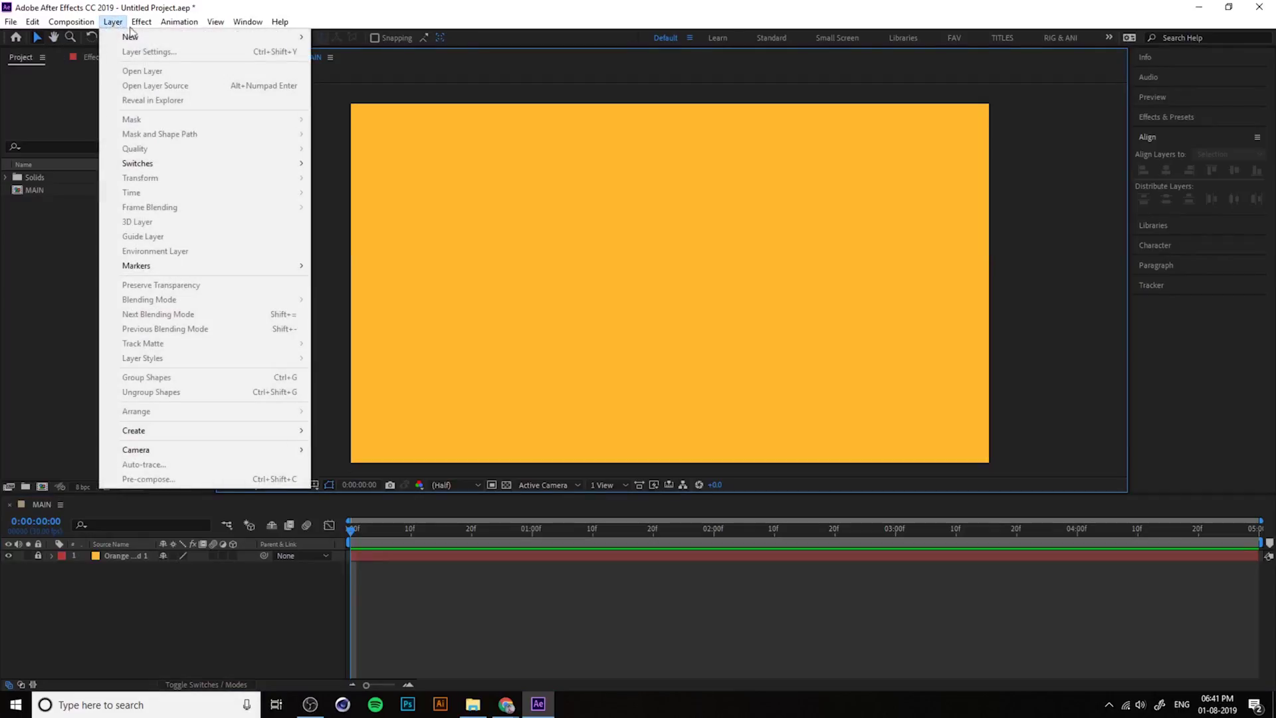
mouse_move(126, 36)
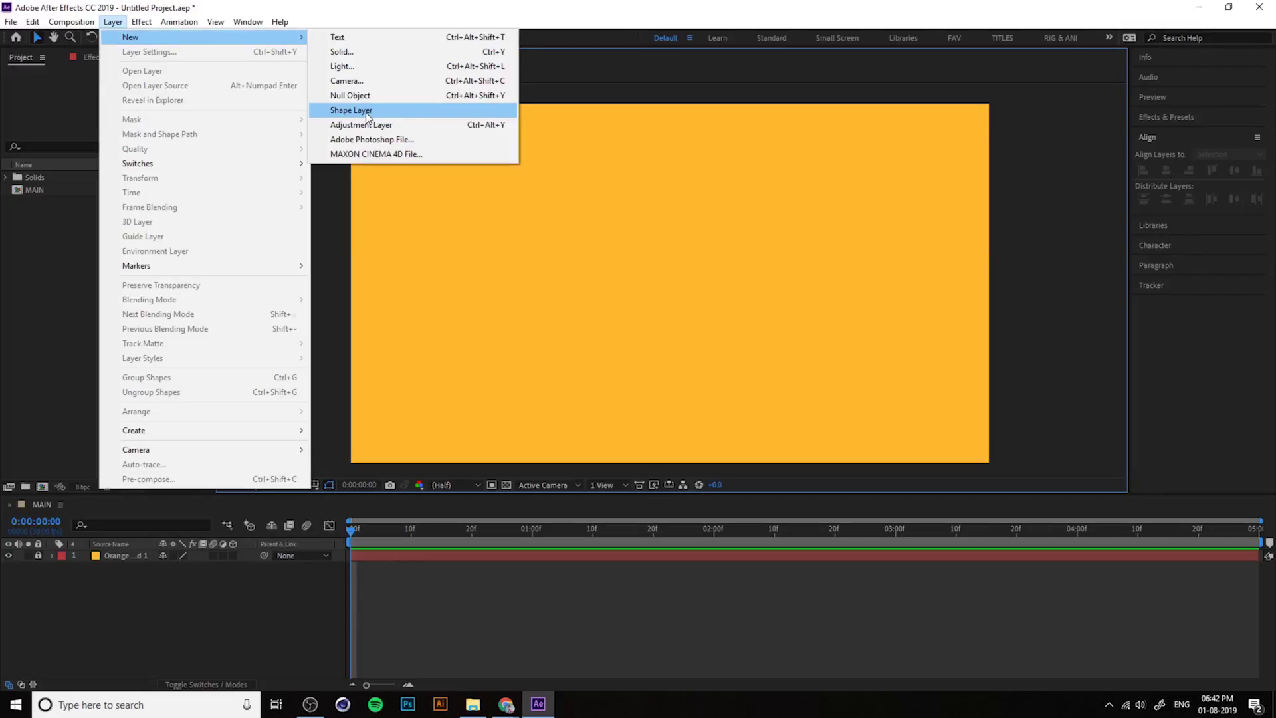
key("Escape")
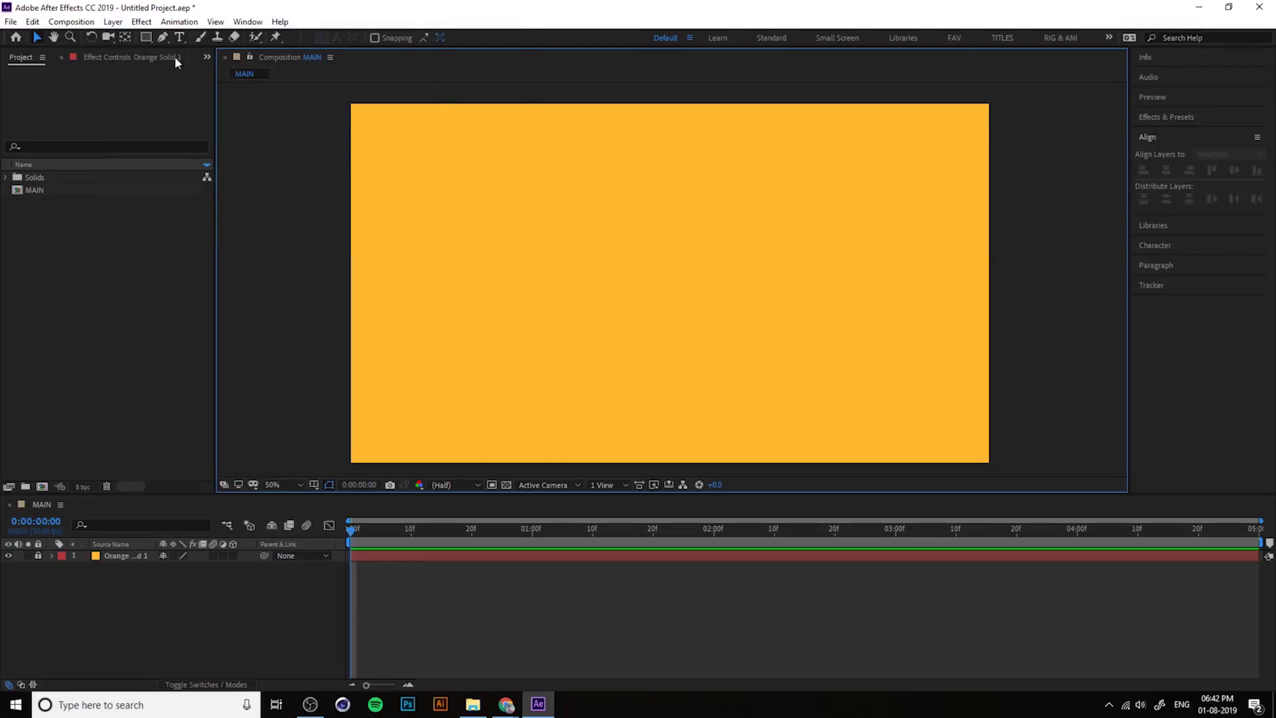
left_click(149, 37)
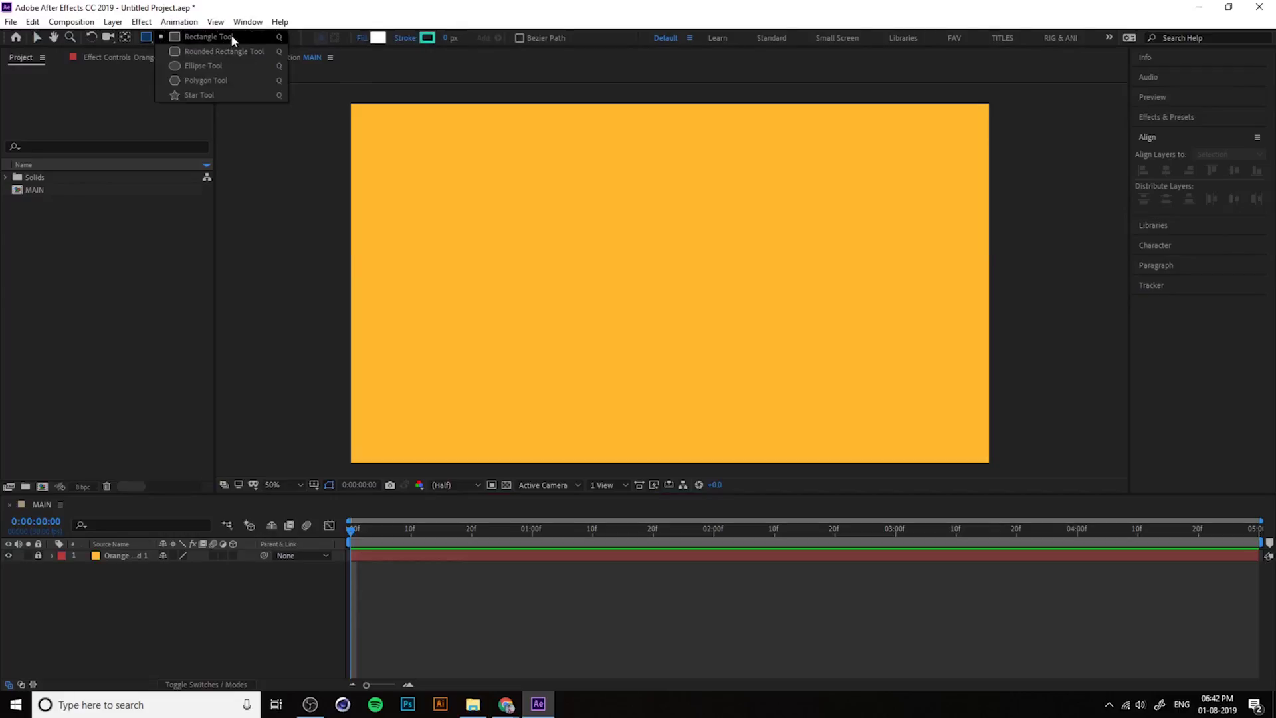
left_click(203, 95)
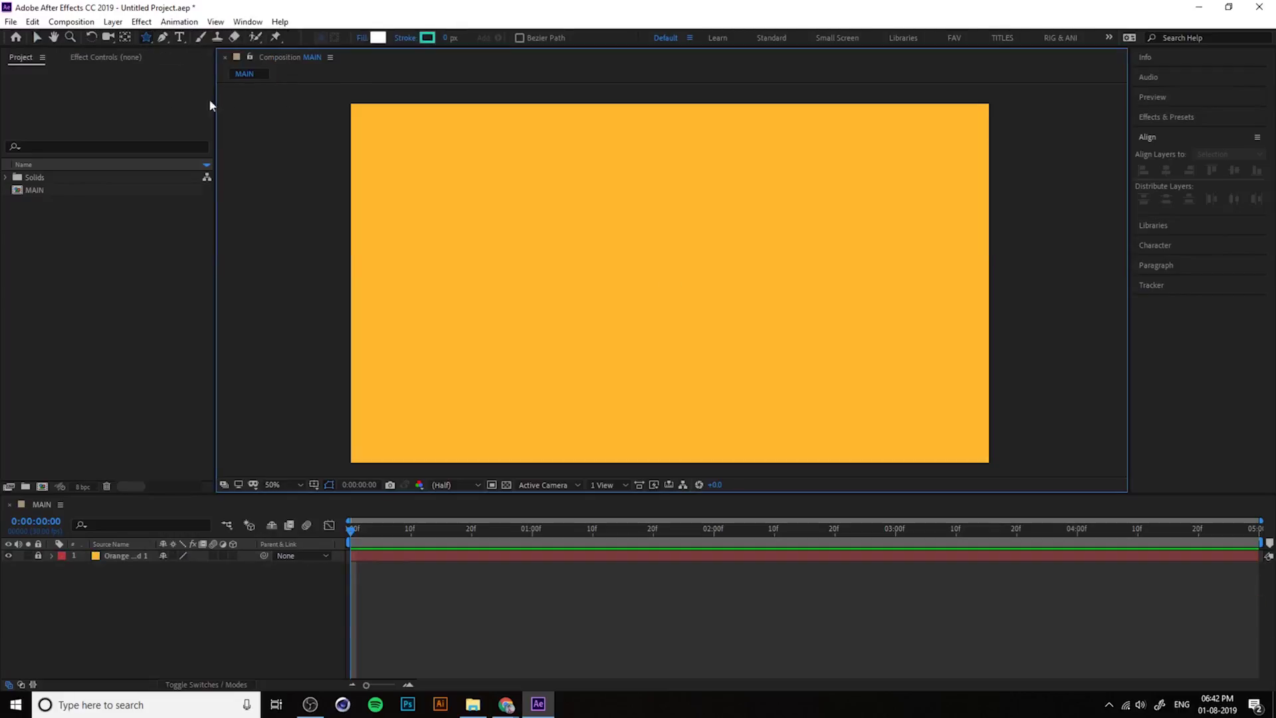
left_click(148, 37)
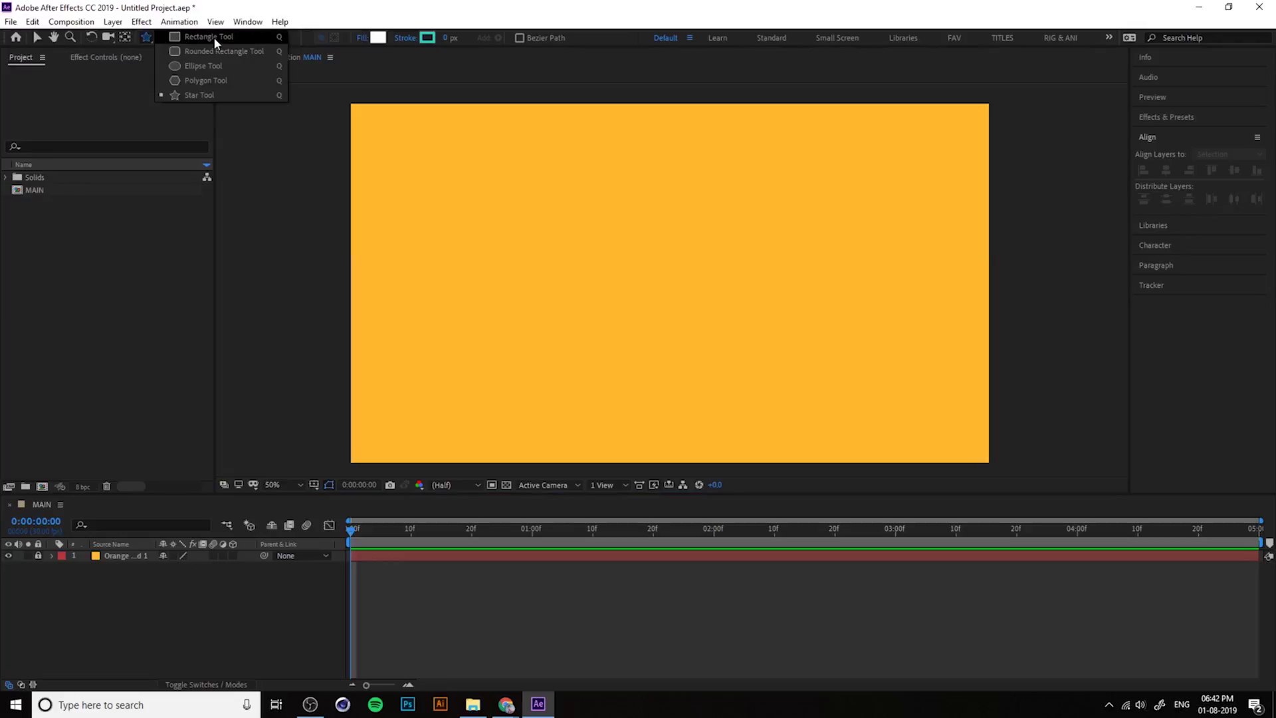
left_click(213, 37)
left_click_drag(519, 219, 822, 382)
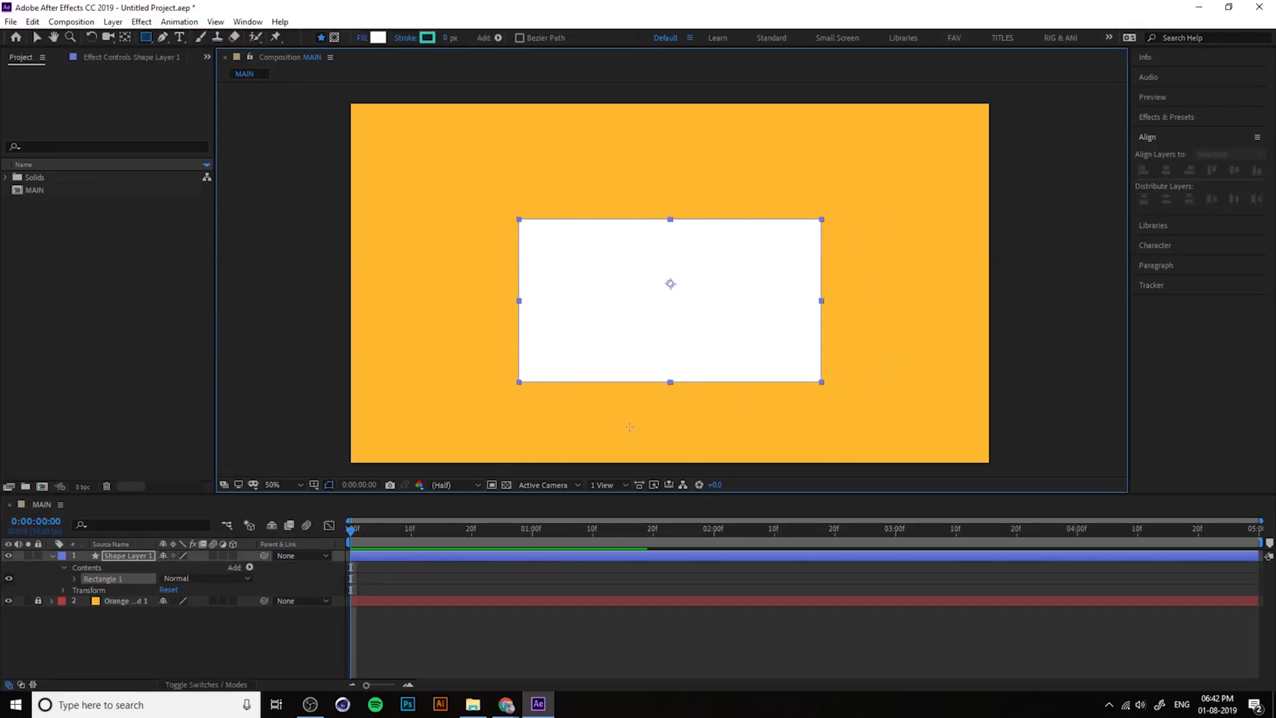
left_click(144, 556)
key("Delete")
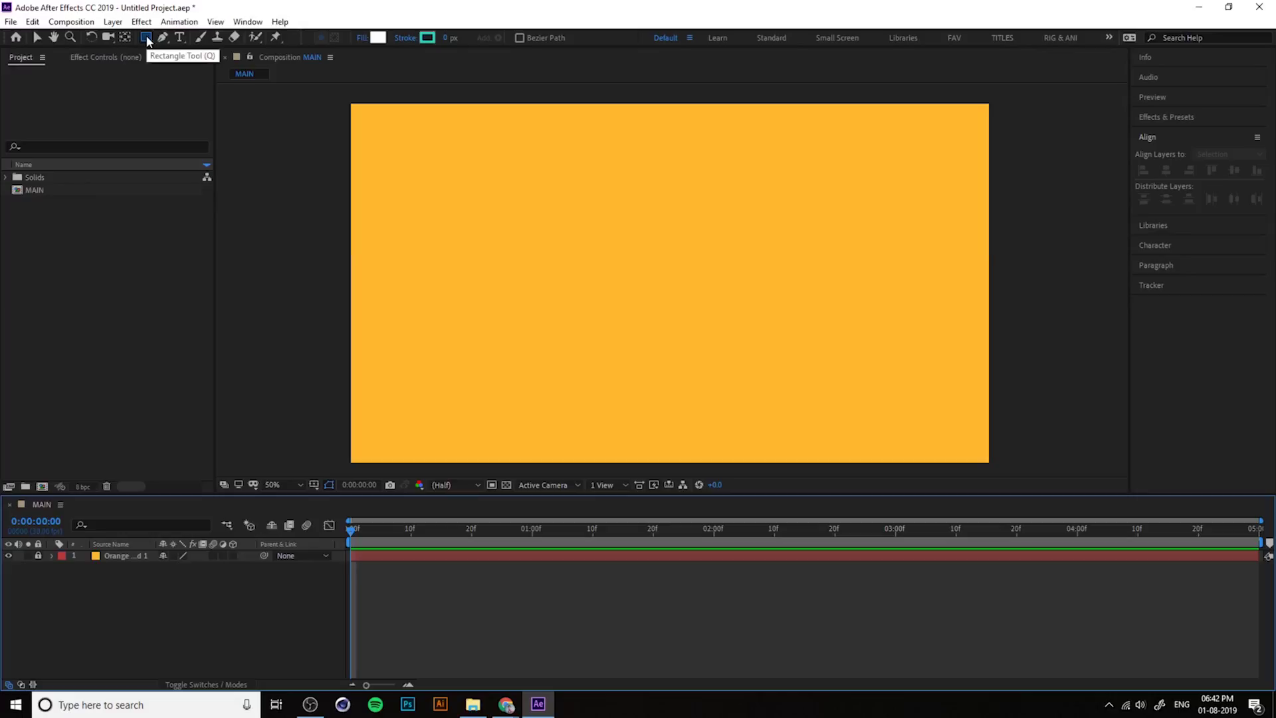
Draw a wide white rectangle across the middle of the composition as a new shape layer, and collapse its properties
left_click(146, 37)
mouse_move(488, 233)
left_mouse_down()
mouse_move(704, 381)
mouse_move(851, 389)
left_mouse_up()
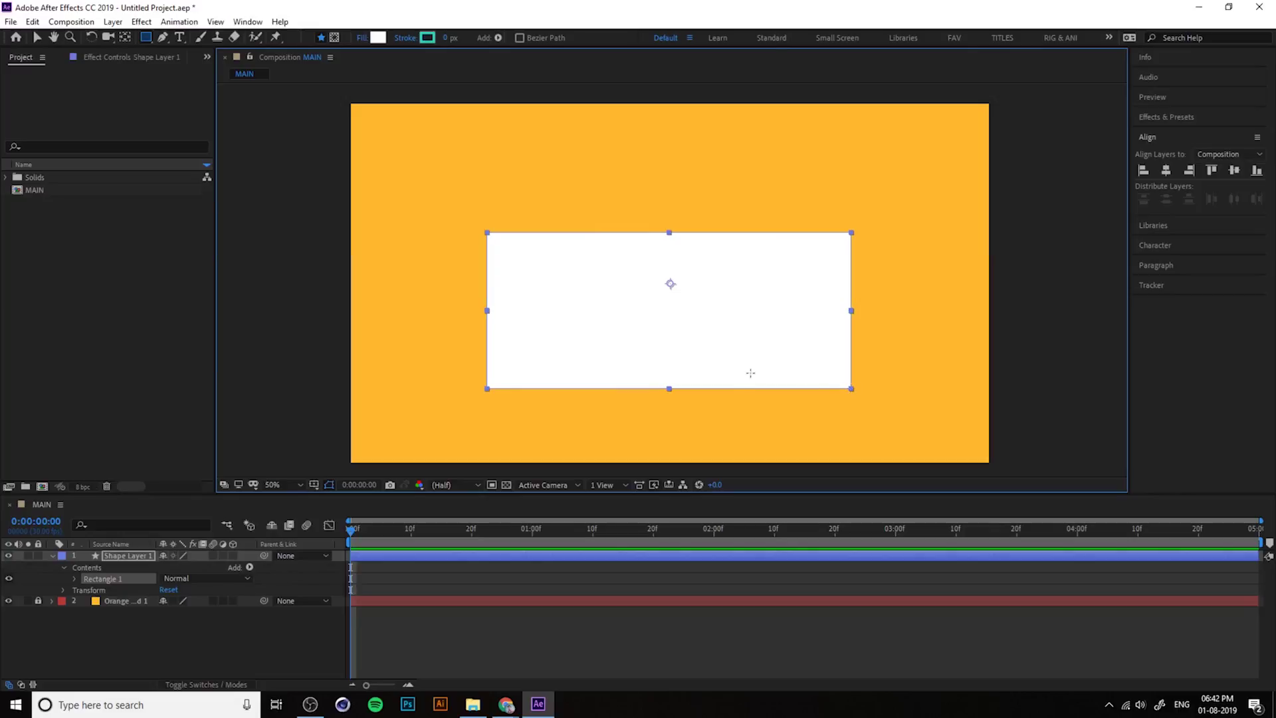
left_click(35, 37)
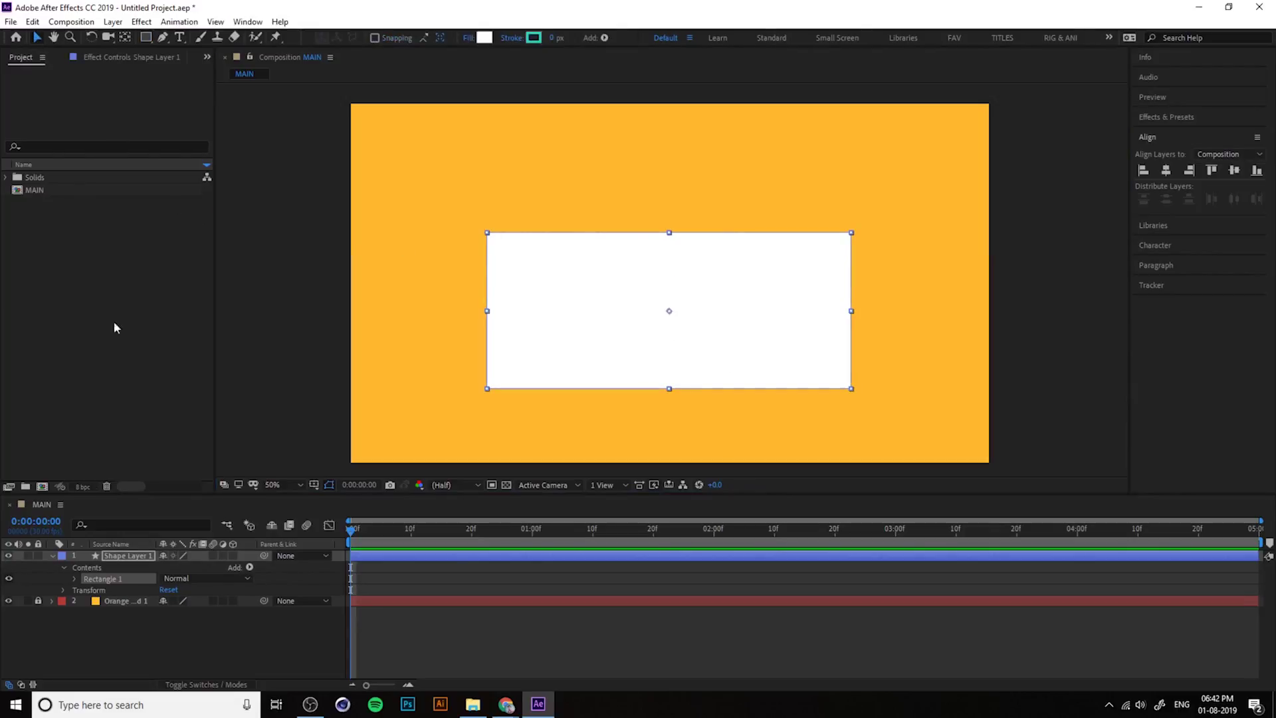
left_click(52, 556)
left_click(143, 620)
Draw a second, smaller rectangle in the upper right of the composition inside the existing Shape Layer 1
left_click(133, 557)
left_click_drag(147, 41, 208, 45)
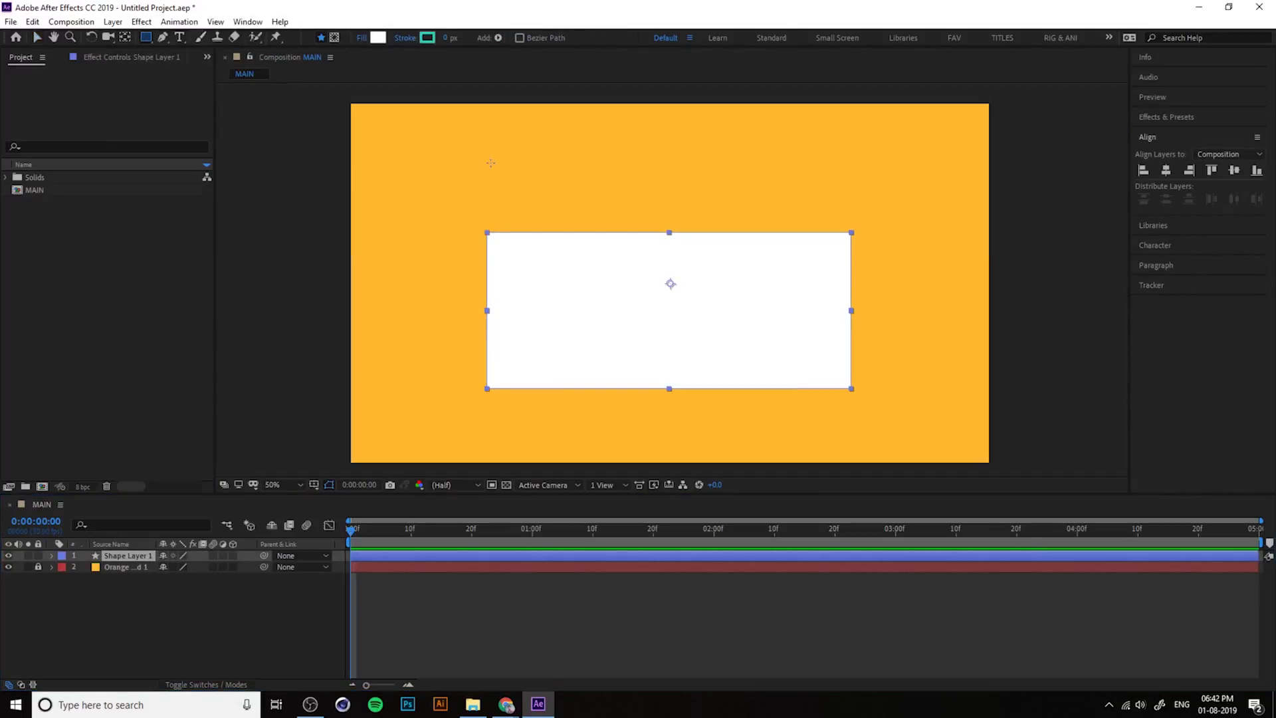
left_click_drag(693, 139, 923, 220)
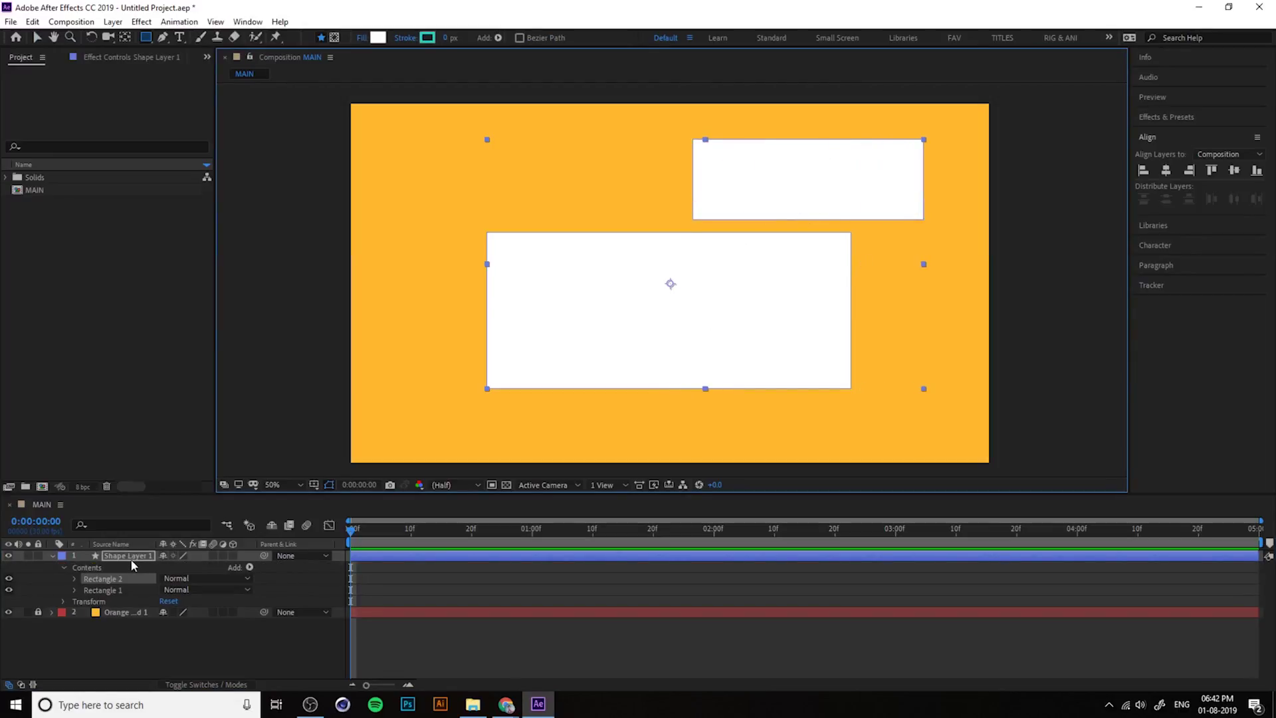
left_click(52, 556)
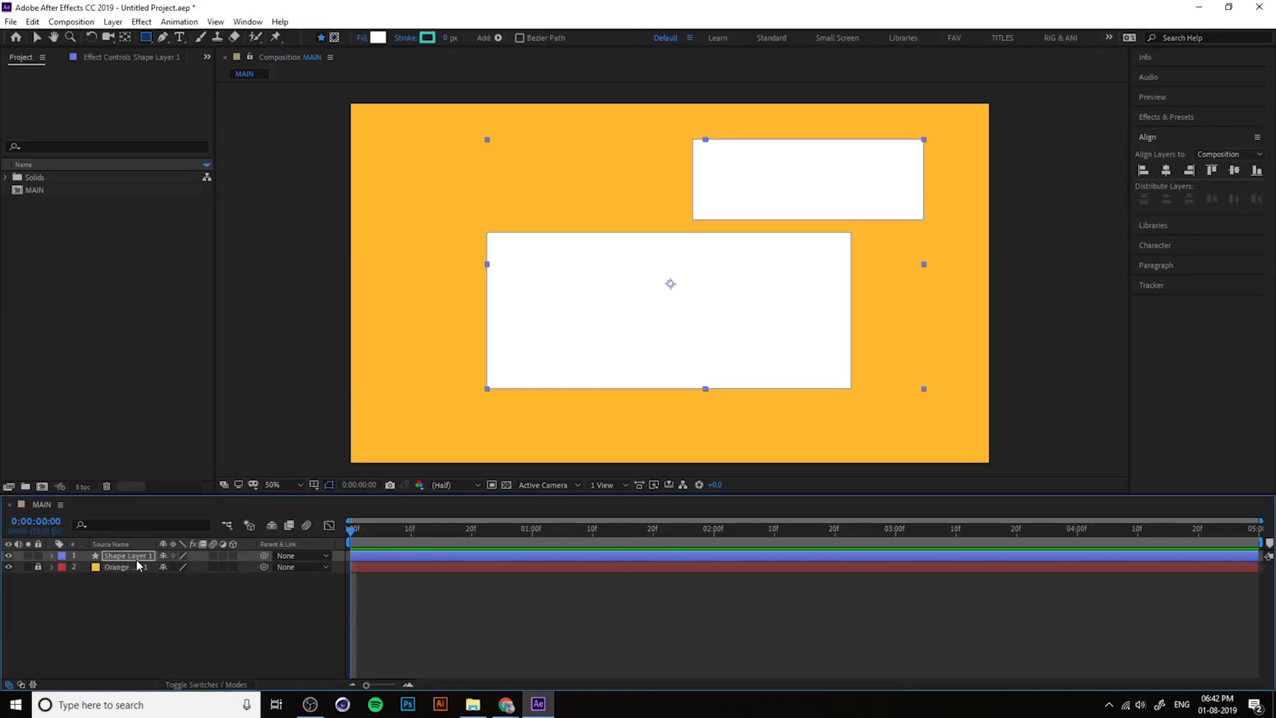
Move both rectangles together through Shape Layer 1's transform position, and undo the last transform change
left_click(36, 39)
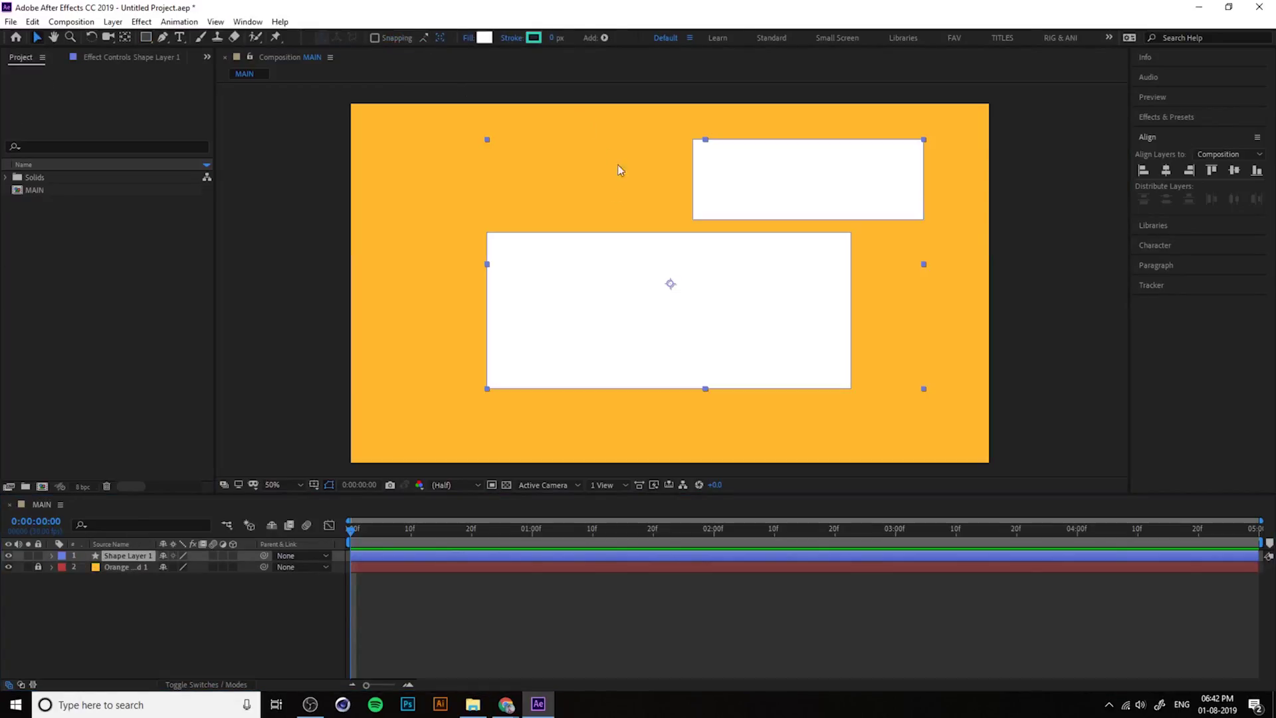
left_click(52, 556)
left_click(63, 567)
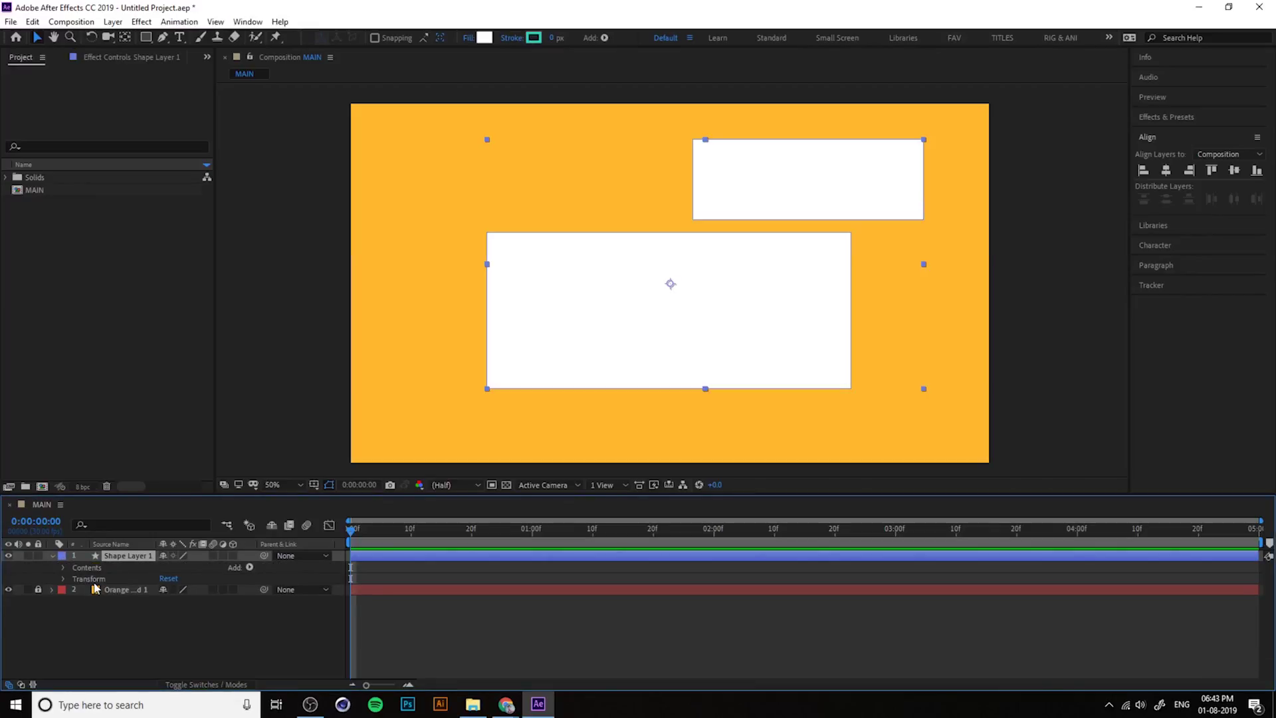
left_click(88, 579)
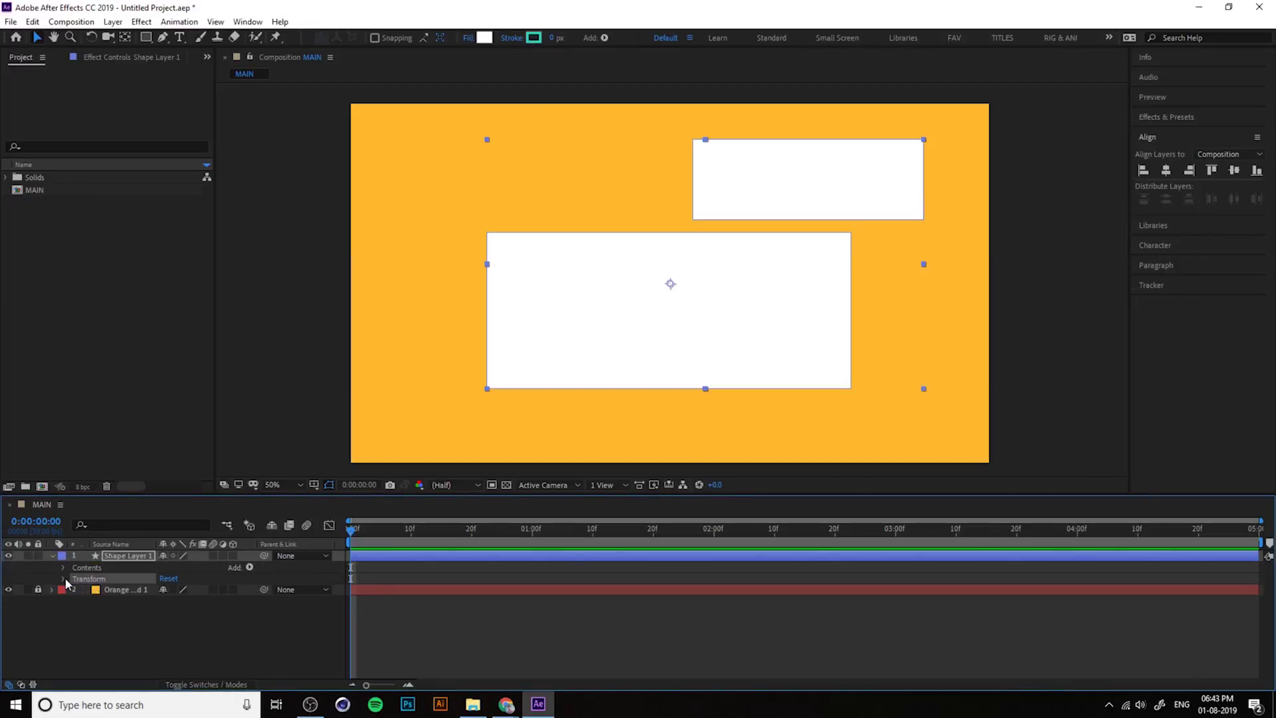
left_click(63, 578)
left_click_drag(188, 600, 306, 598)
left_click_drag(646, 358, 574, 332)
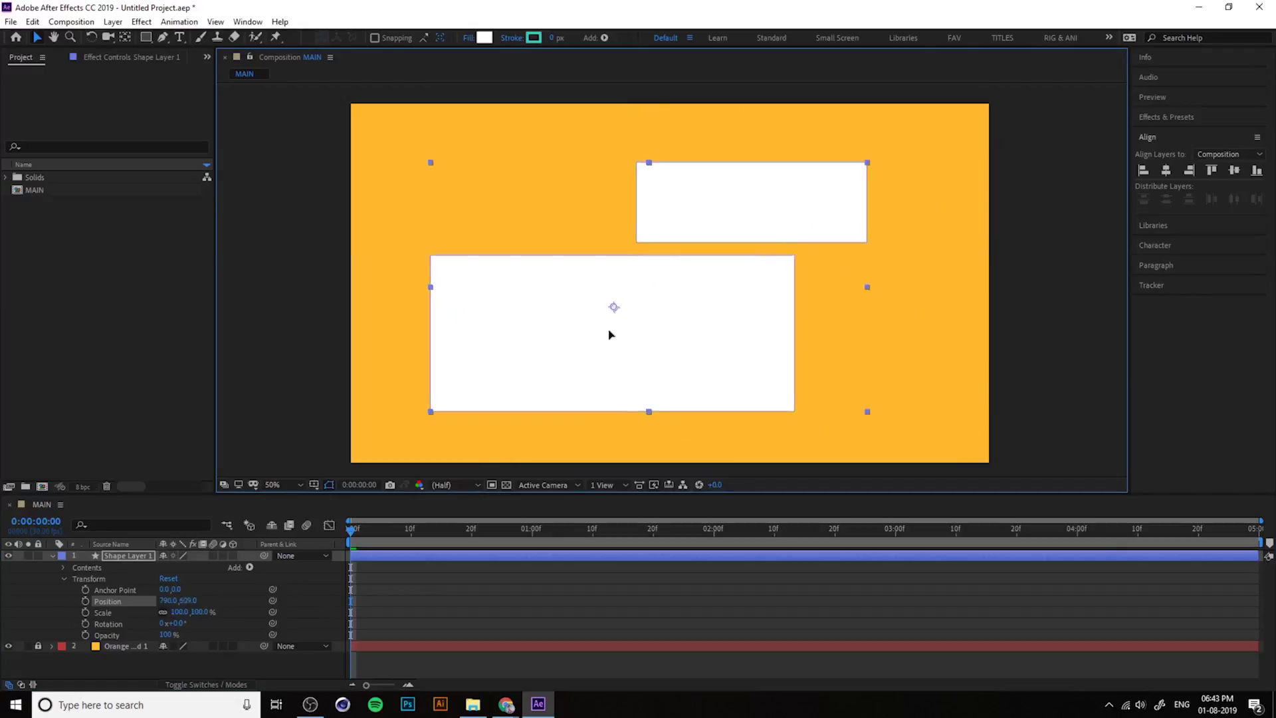
left_click_drag(191, 610, 218, 628)
key("ctrl+z")
left_click(64, 578)
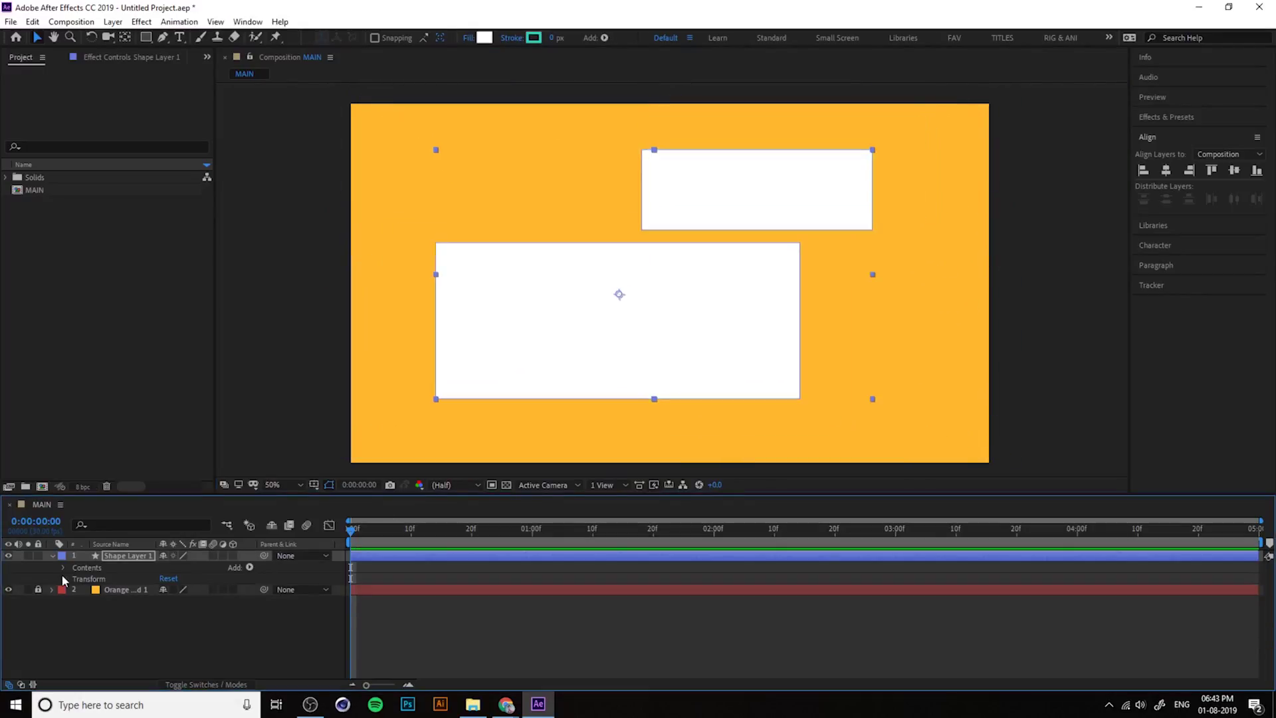
Select Rectangle 1 and Rectangle 2 in the contents of Shape Layer 1 and move them independently in the composition
left_click(96, 568)
left_click(62, 566)
left_click(103, 579)
left_click(116, 591)
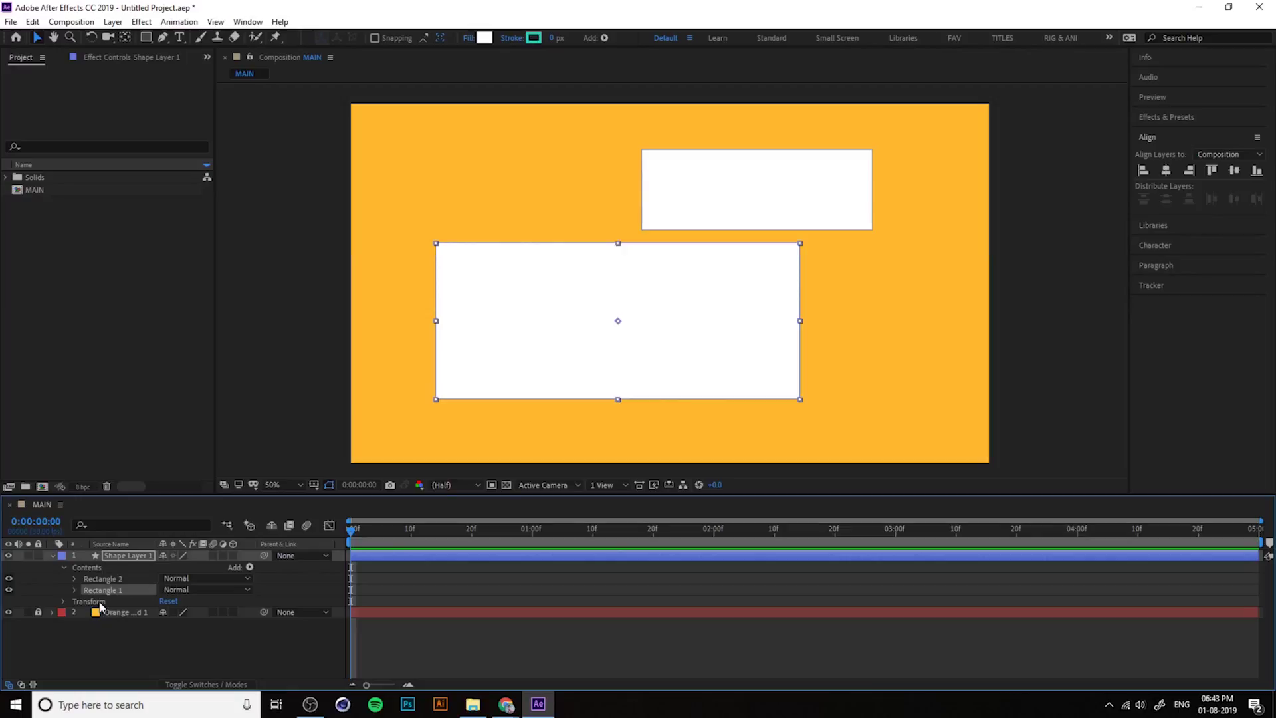
left_click_drag(667, 306, 617, 298)
left_click_drag(746, 203, 863, 180)
left_click_drag(600, 370, 728, 388)
left_click_drag(769, 183, 630, 189)
Select the whole Shape Layer 1 and reposition both of its rectangles as one unit
left_click_drag(676, 356, 714, 332)
left_click(158, 640)
left_click(126, 555)
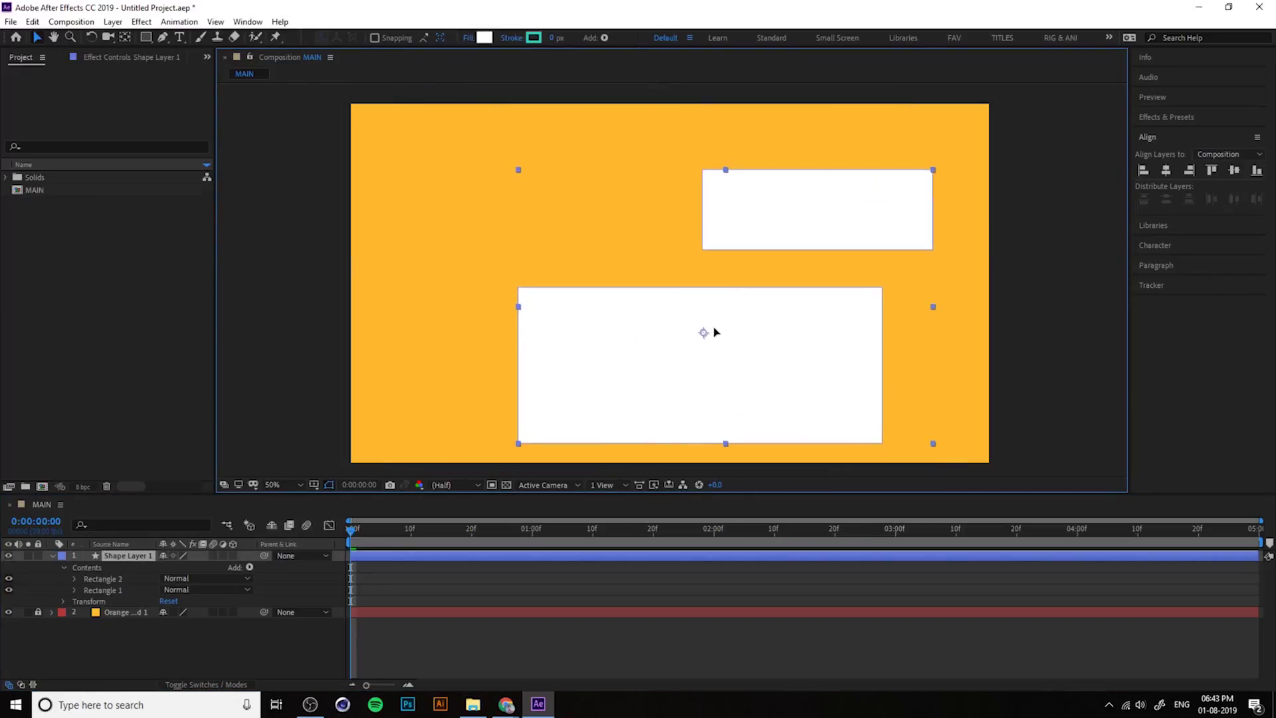
Move the smaller rectangle to the upper left and the larger one upward, and delete Shape Layer 1
left_click(128, 558)
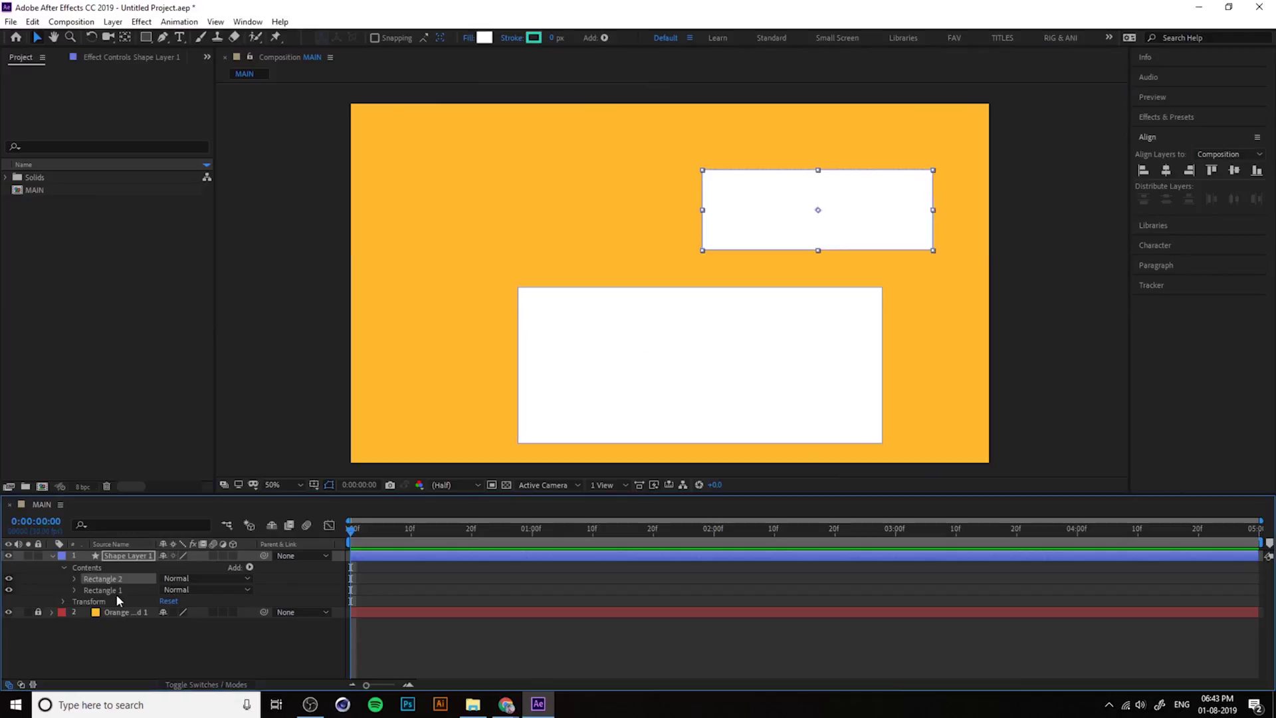
left_click_drag(737, 227, 502, 184)
left_click_drag(615, 385, 619, 337)
left_click(132, 558)
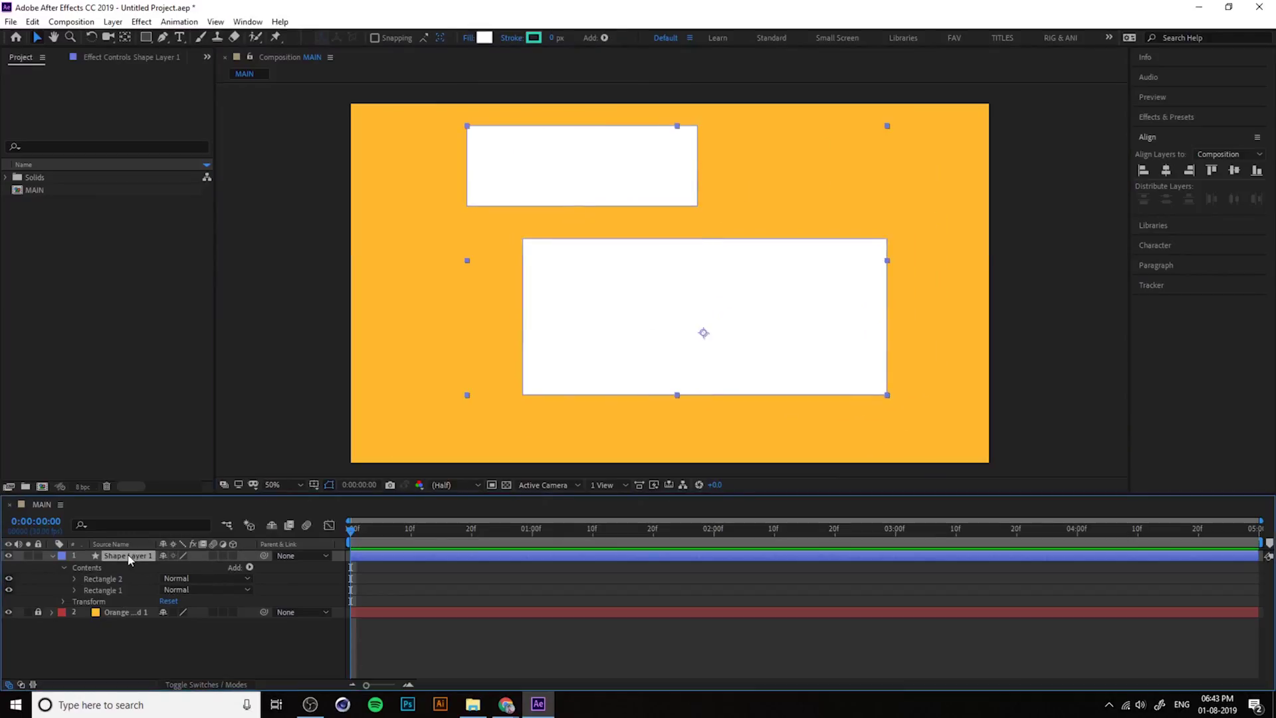
key("Delete")
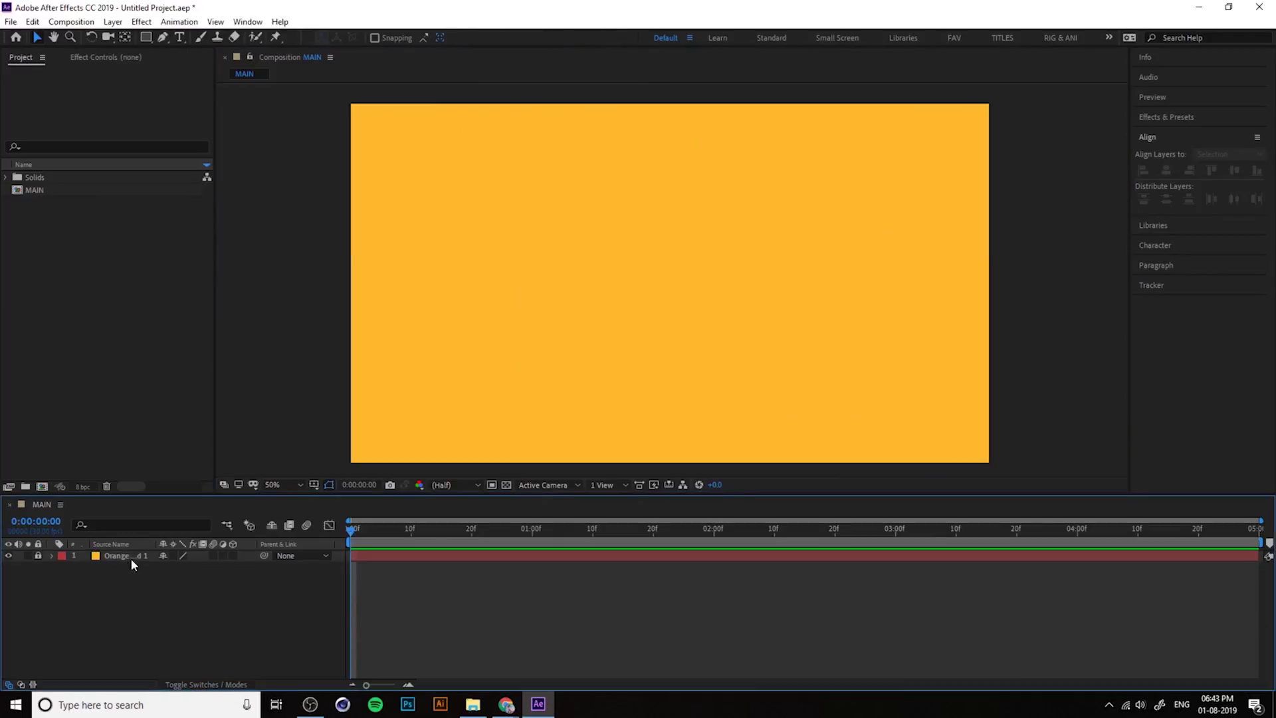
Draw a white rectangle in the upper left of the composition as a new shape layer, and deselect the layer
left_click(146, 37)
mouse_move(401, 170)
left_mouse_down()
mouse_move(484, 291)
mouse_move(505, 298)
left_mouse_up()
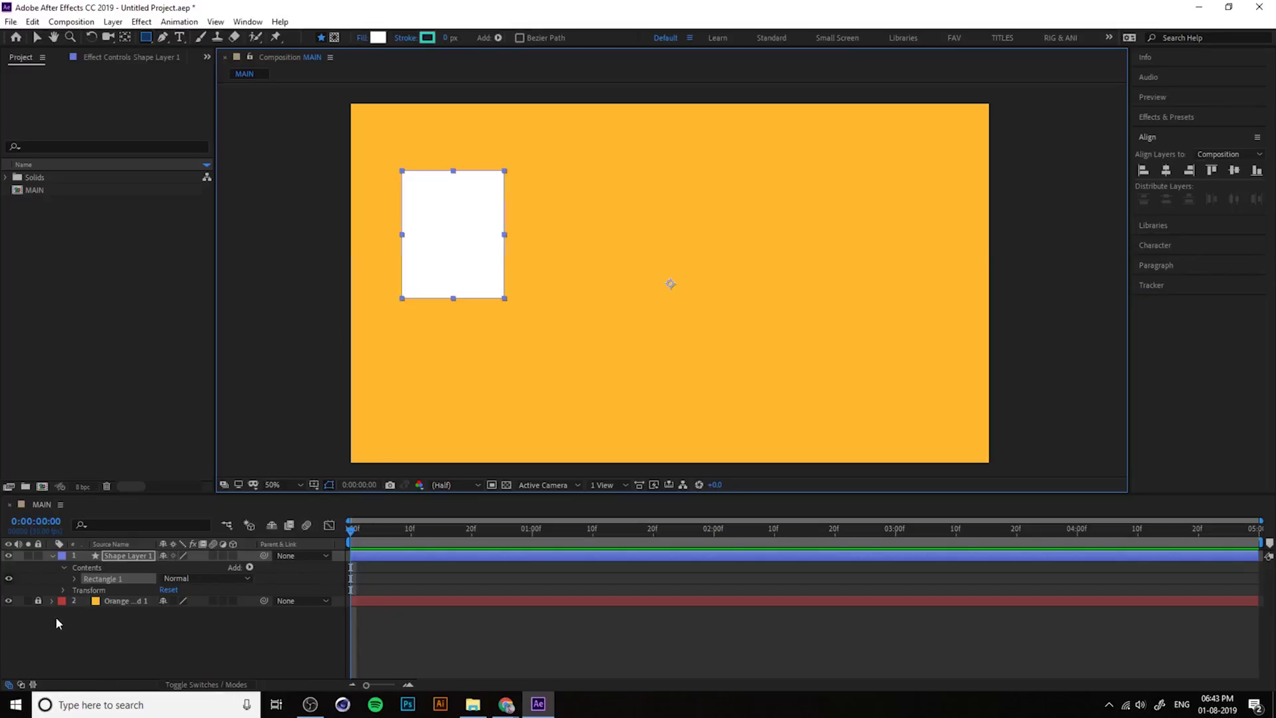
left_click(51, 556)
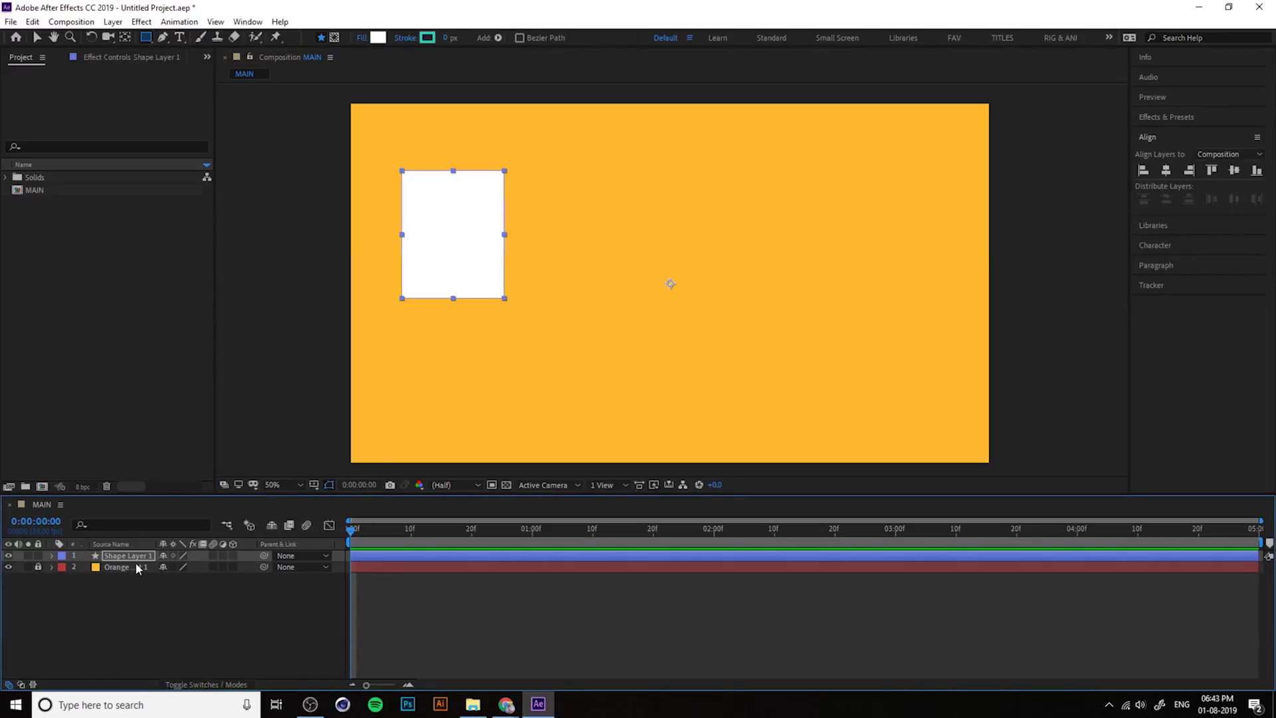
left_click(135, 592)
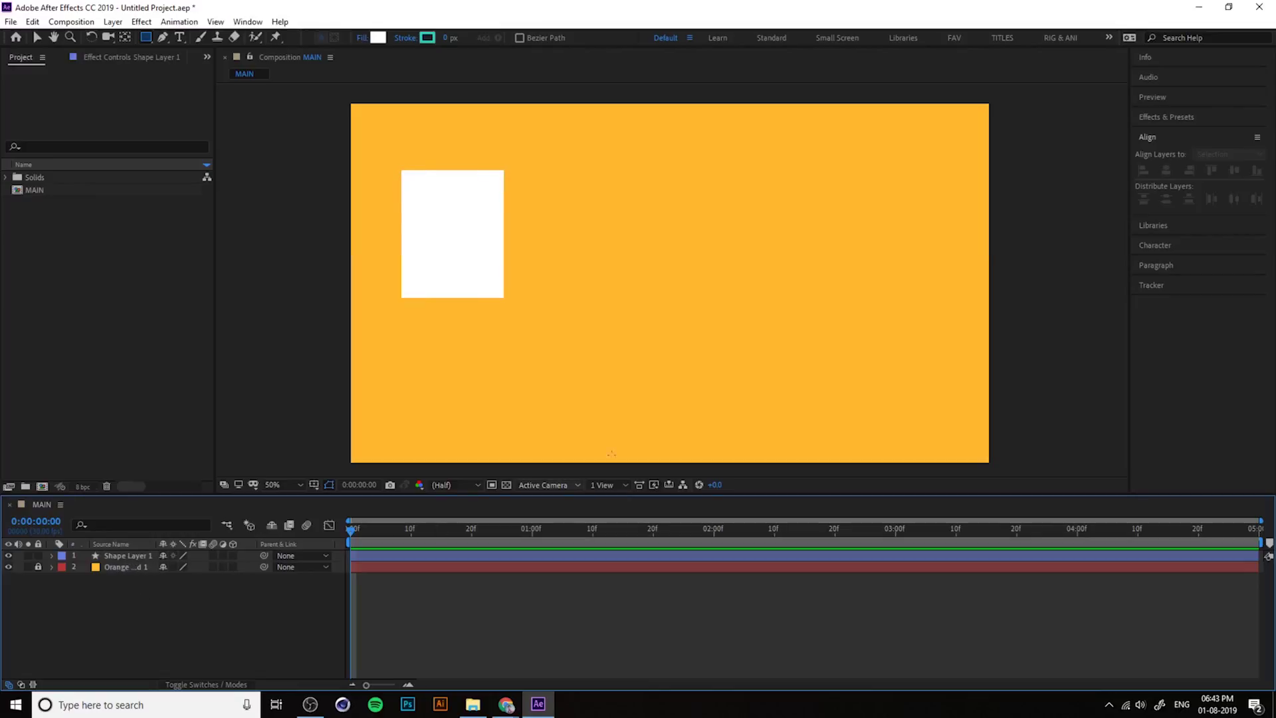
Draw two tall rectangles on separate shape layers, one near the middle and one toward the right of the composition
left_click_drag(630, 169, 752, 358)
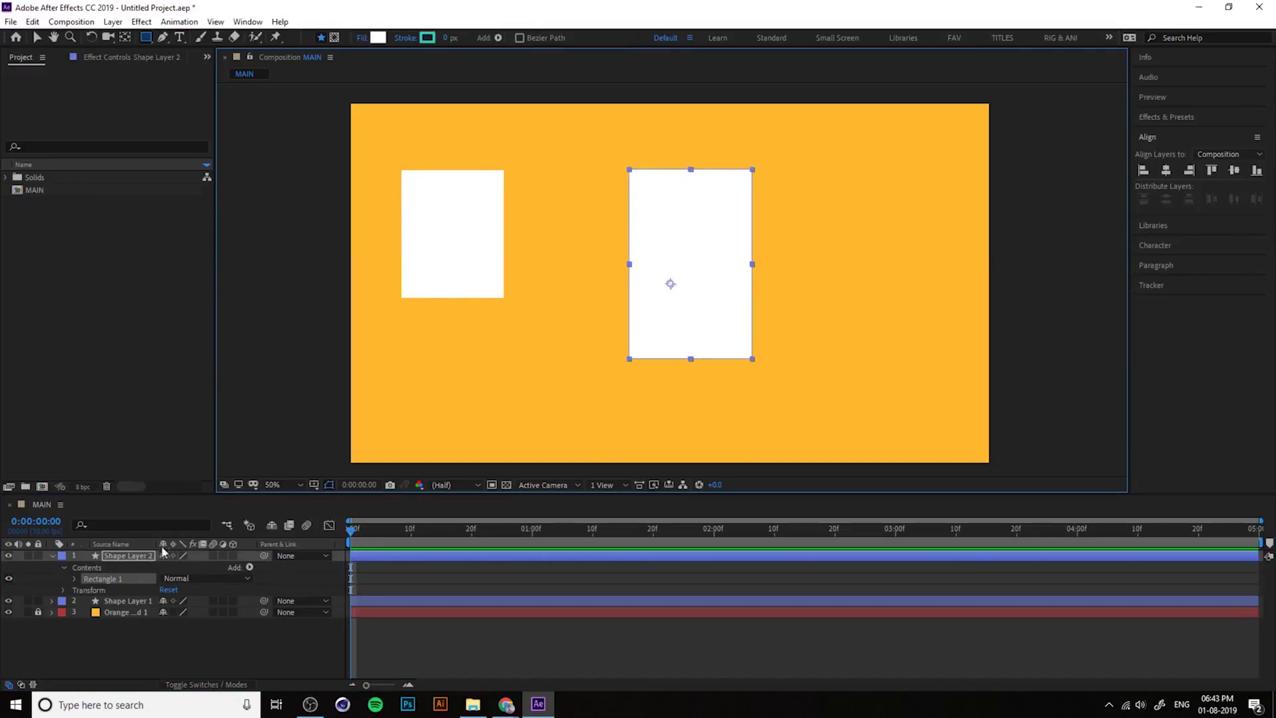
left_click(190, 656)
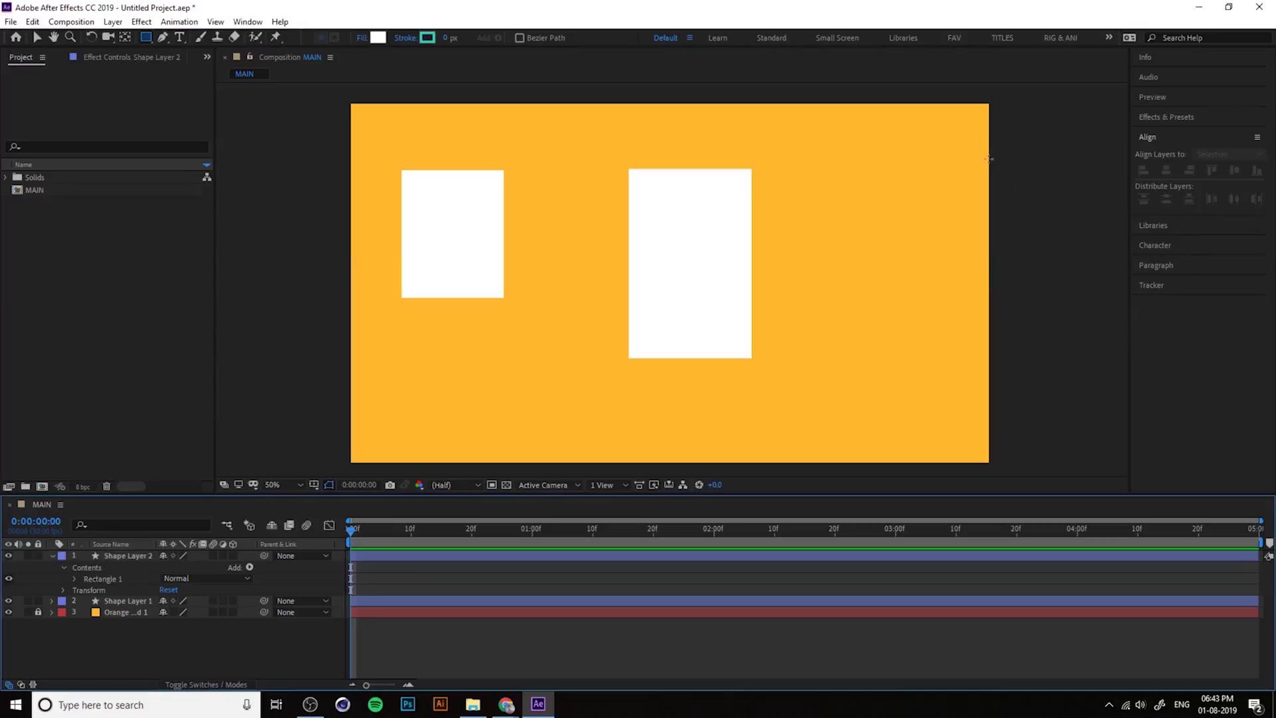
left_click_drag(812, 170, 915, 367)
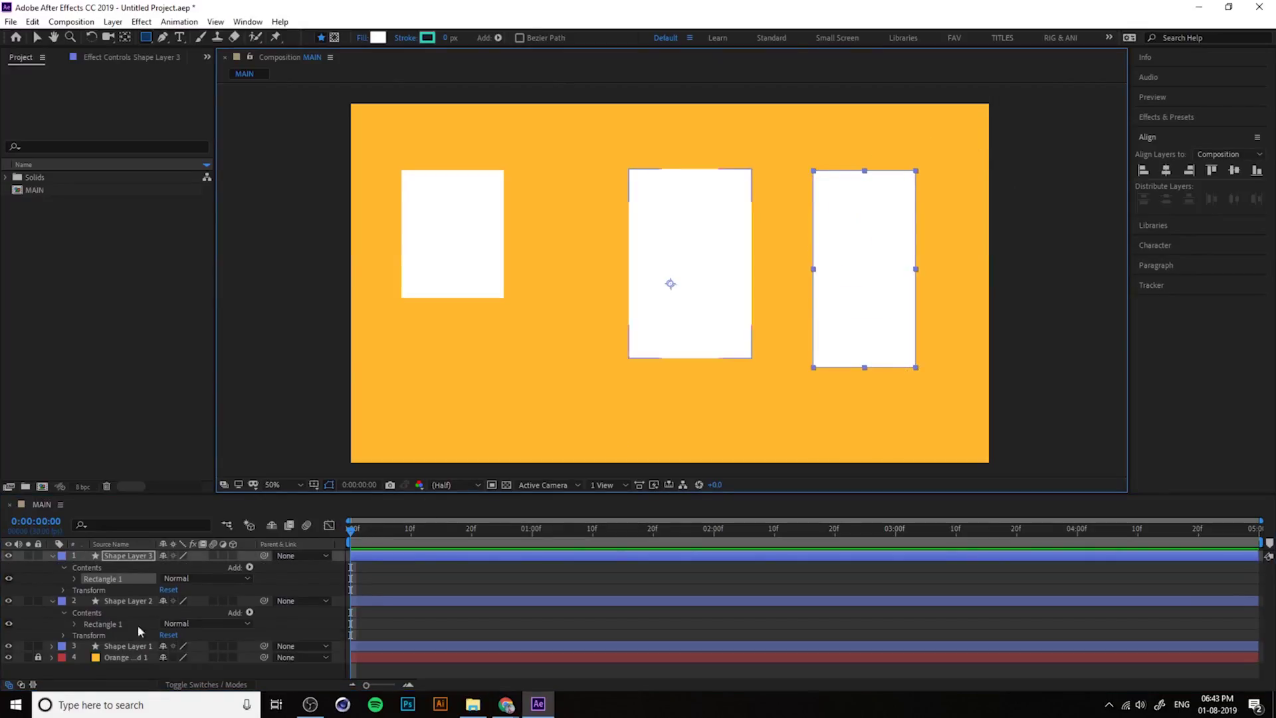
left_click(52, 556)
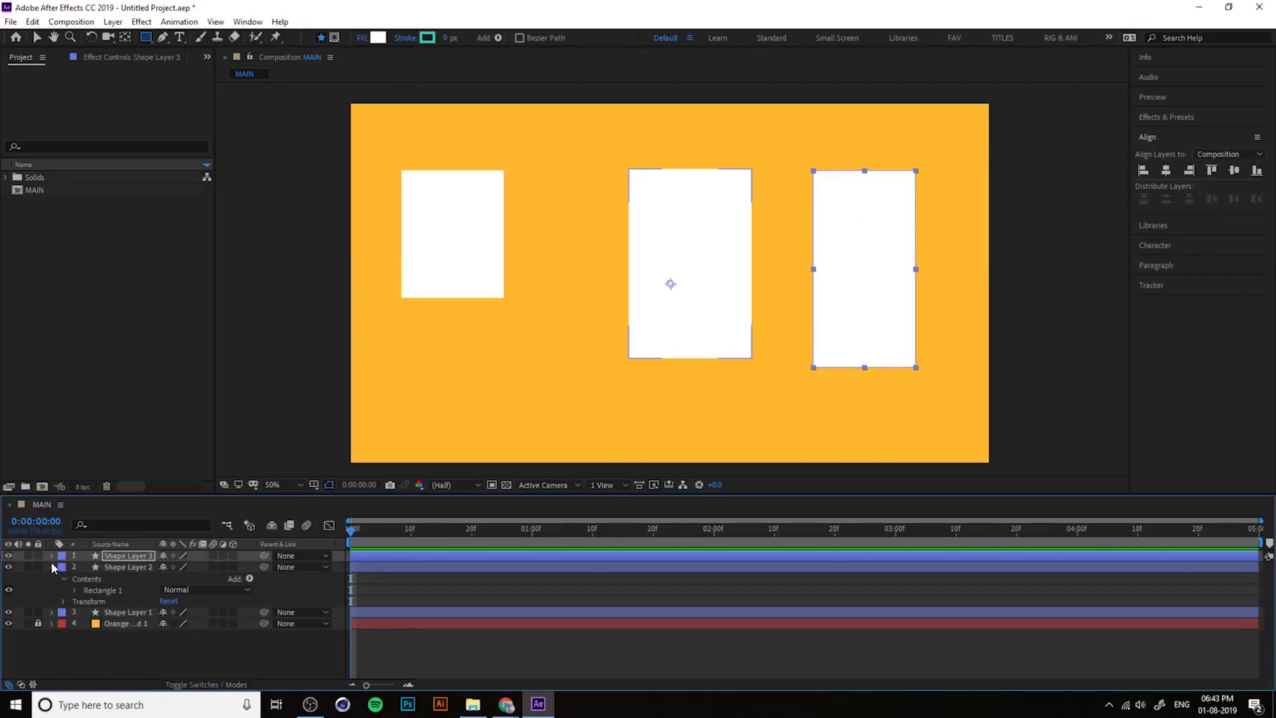
left_click(52, 566)
With no layer selected, draw a small wide rectangle in the lower left of the composition as a fourth shape layer
left_click(105, 644)
left_click_drag(440, 380, 574, 433)
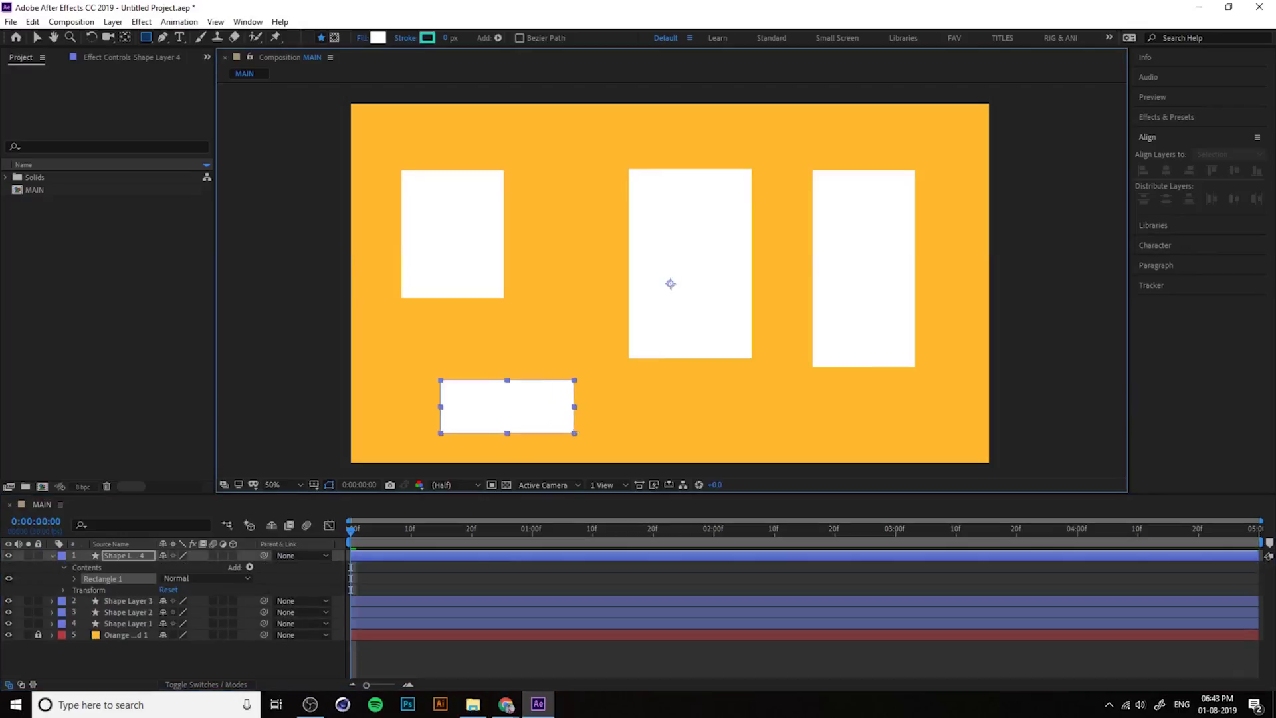
left_click(55, 556)
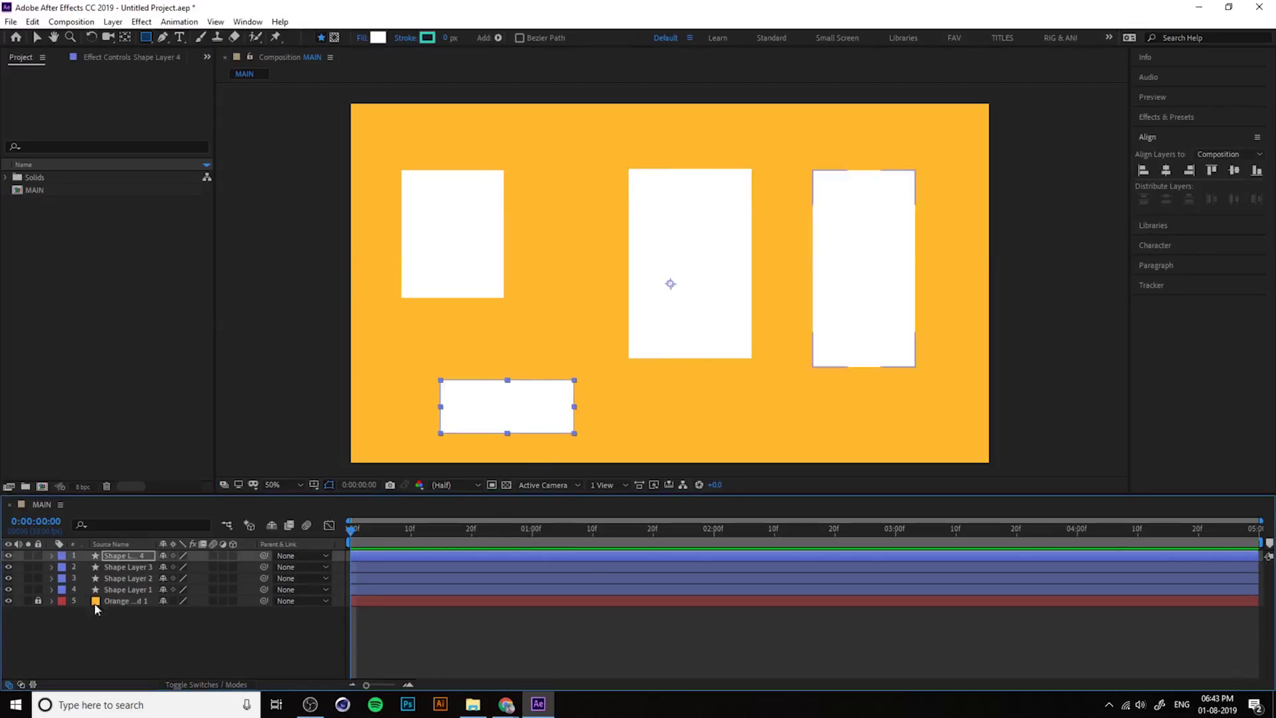
left_click(121, 631)
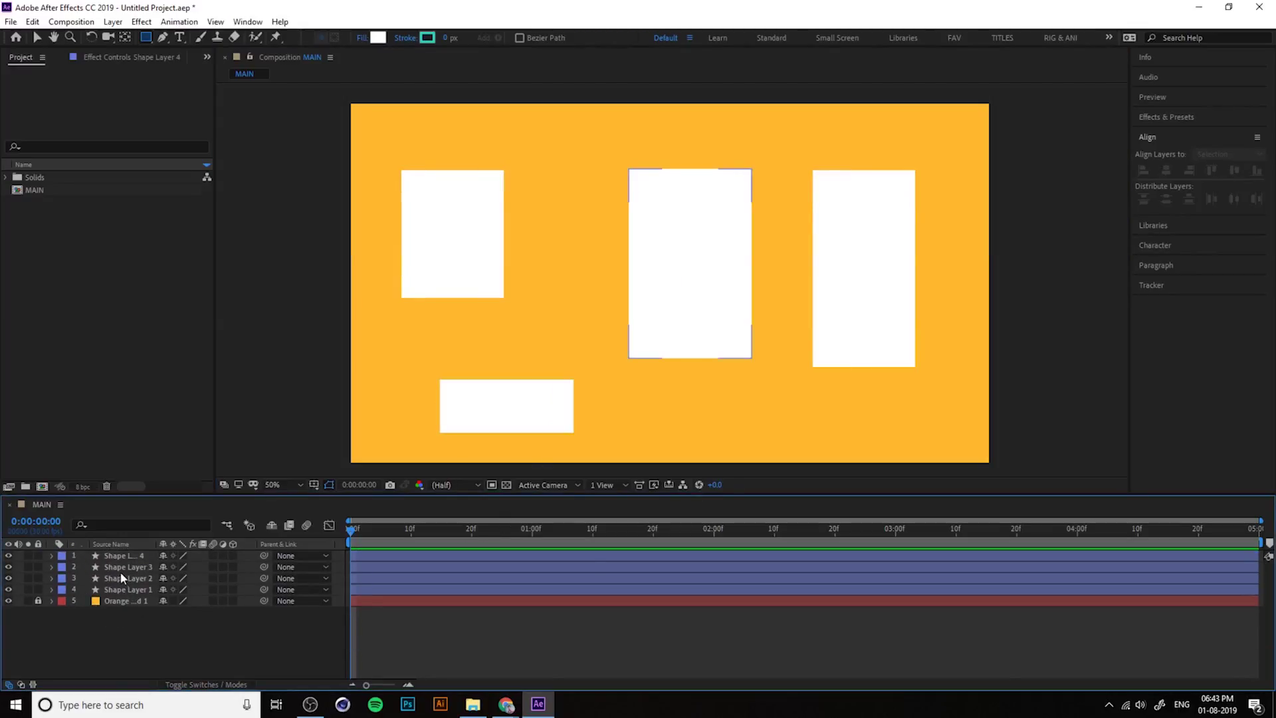
Add two more rectangles to Shape Layer 1, a wide one overlapping the first and a narrow tall one crossing it
left_click(132, 590)
left_click_drag(489, 264, 662, 364)
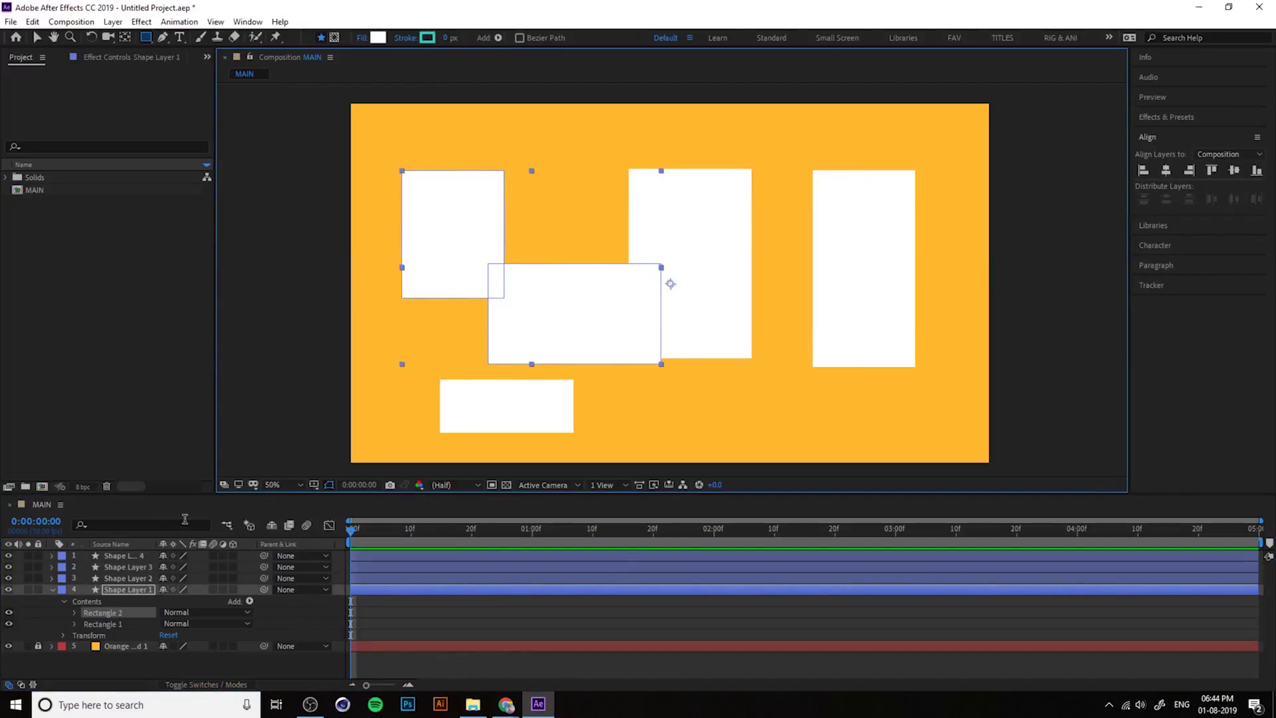
left_click(53, 590)
left_click_drag(526, 258, 589, 322)
mouse_move(553, 223)
left_mouse_down()
mouse_move(648, 275)
mouse_move(664, 153)
mouse_move(640, 135)
left_mouse_up()
left_click(38, 39)
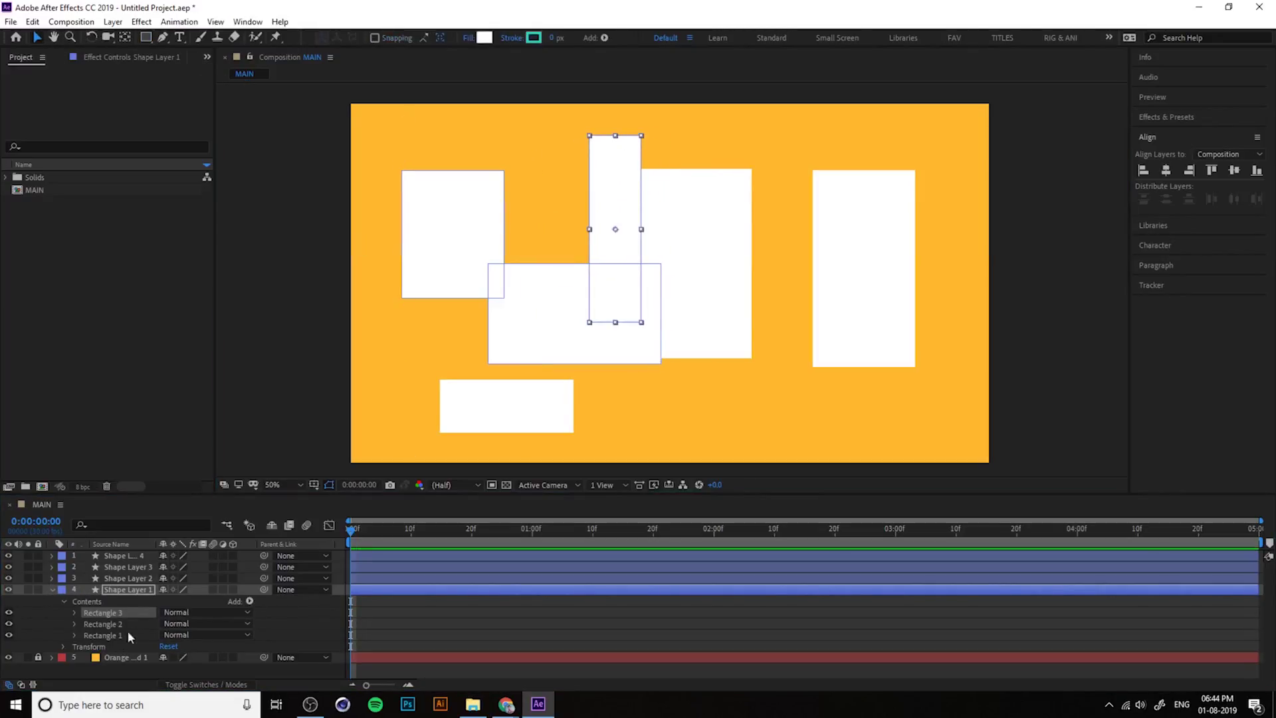
left_click(51, 590)
Shift Shape Layer 1 slightly left, and delete all four shape layers, keeping only the orange solid
left_click(128, 589)
left_click_drag(541, 265, 498, 265)
left_click(134, 557, "shift")
key("Delete")
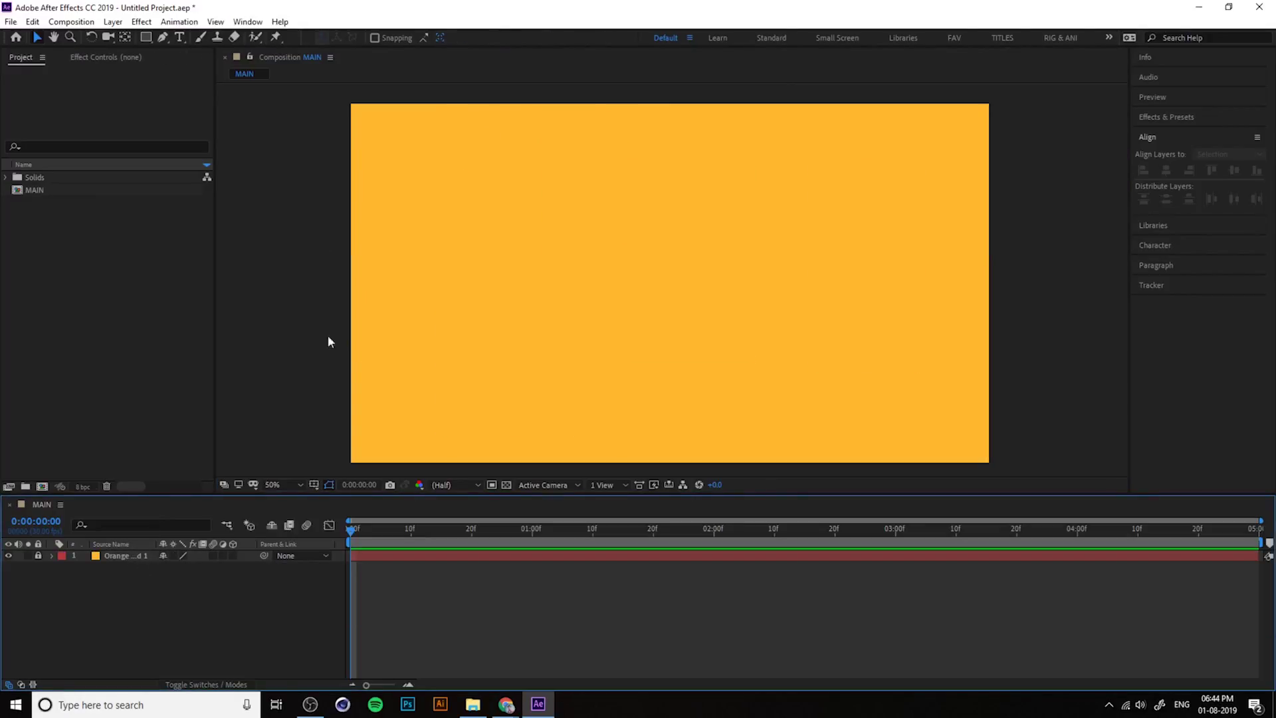
Draw a wide white rounded rectangle with fully rounded ends near the middle of the composition
left_click_drag(141, 43, 201, 52)
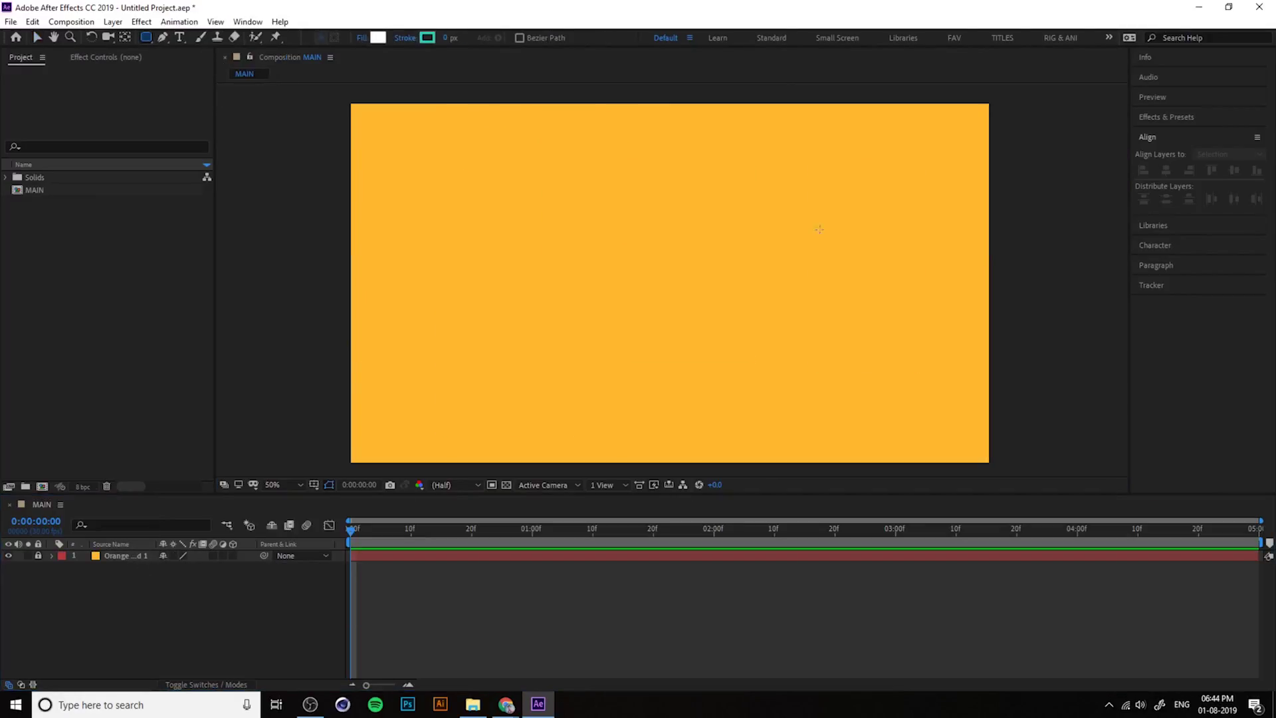
left_click_drag(453, 193, 812, 345)
key("Left")
key("Right")
key("Left")
key("Right")
left_click(38, 38)
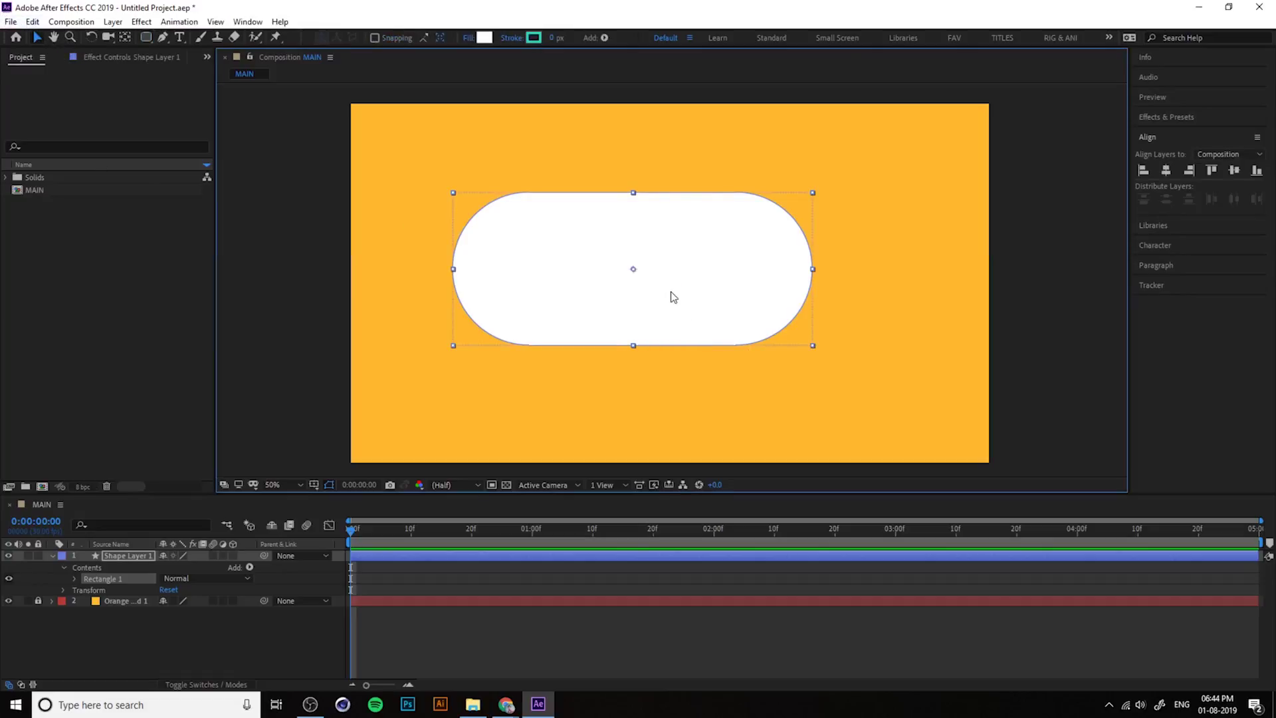
Delete the rounded rectangle and its empty shape layer, keeping only the orange solid
key("Delete")
left_click(125, 553)
key("Delete")
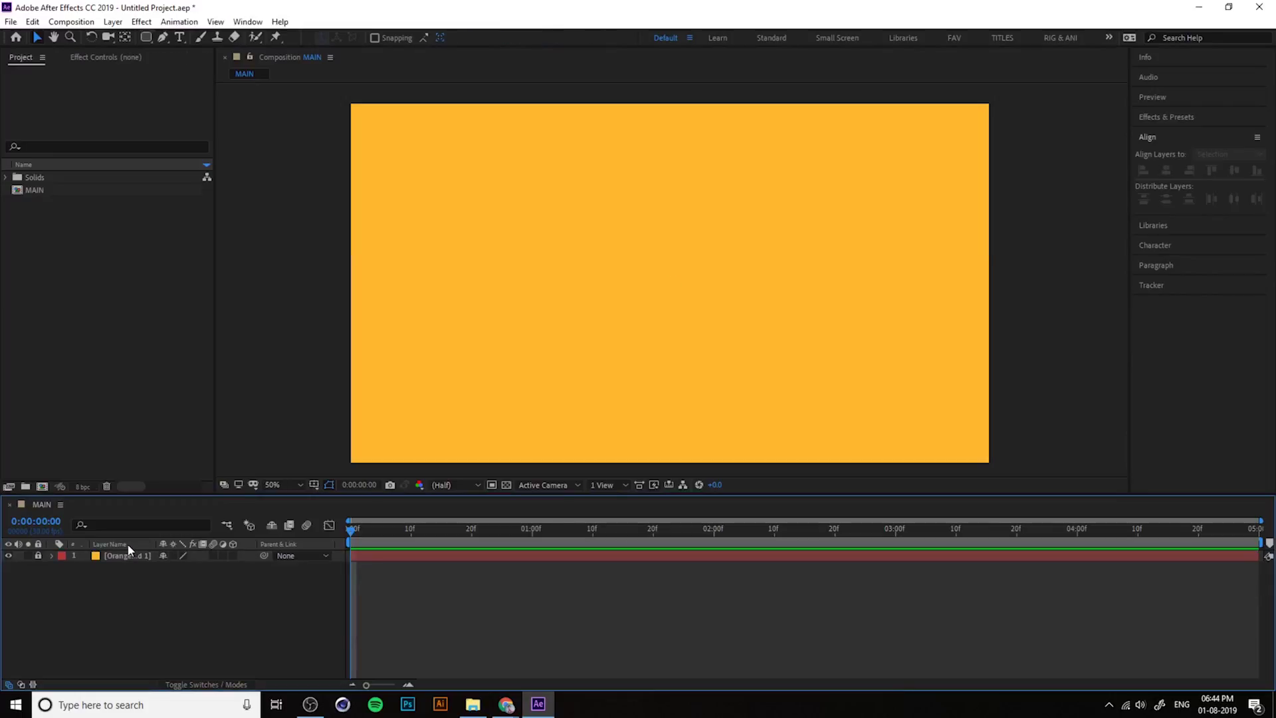
Draw a large white circle with the Ellipse tool and move it slightly right of the composition's centre
left_click_drag(142, 40, 221, 58)
mouse_move(502, 212)
left_mouse_down()
mouse_move(566, 306)
mouse_move(698, 349)
mouse_move(613, 320)
mouse_move(671, 302)
mouse_move(704, 414)
mouse_move(566, 259)
mouse_move(591, 273)
mouse_move(532, 232)
mouse_move(612, 282)
mouse_move(558, 250)
mouse_move(605, 261)
mouse_move(554, 266)
mouse_move(612, 305)
mouse_move(597, 287)
mouse_move(564, 257)
mouse_move(608, 318)
left_mouse_up()
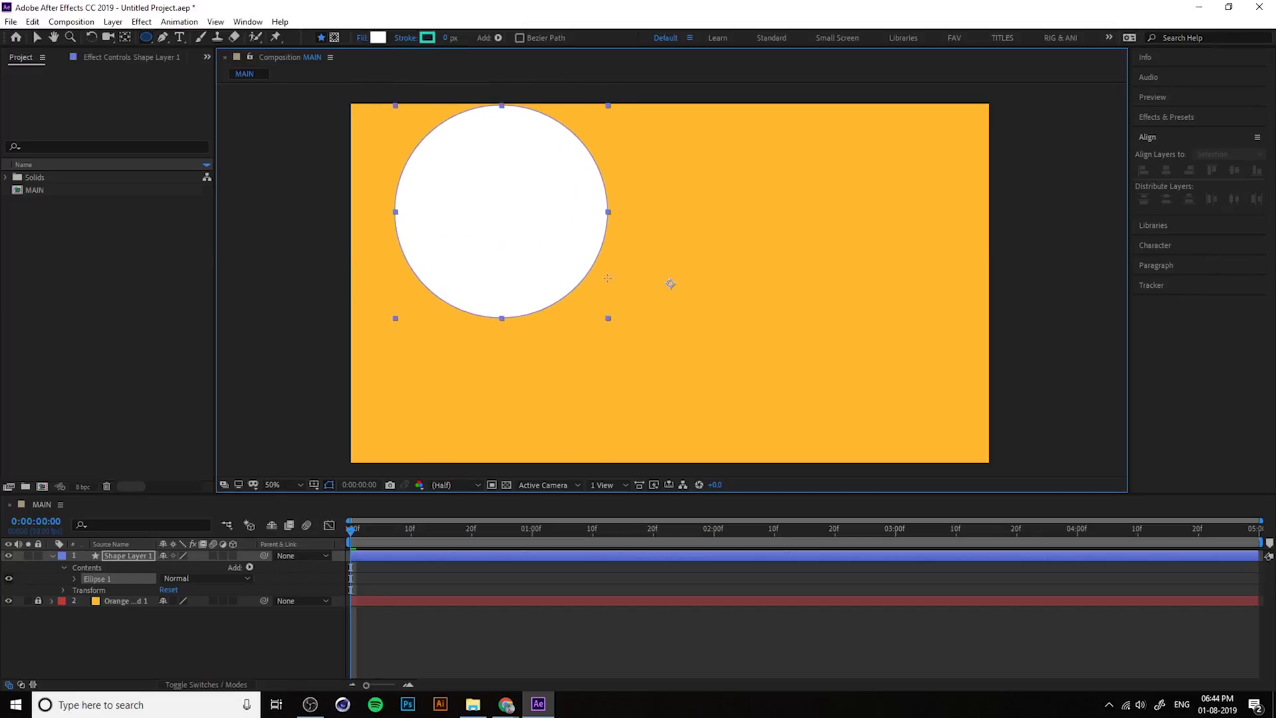
left_click(37, 38)
left_click_drag(544, 242, 754, 295)
left_click(1050, 372)
left_click(736, 296)
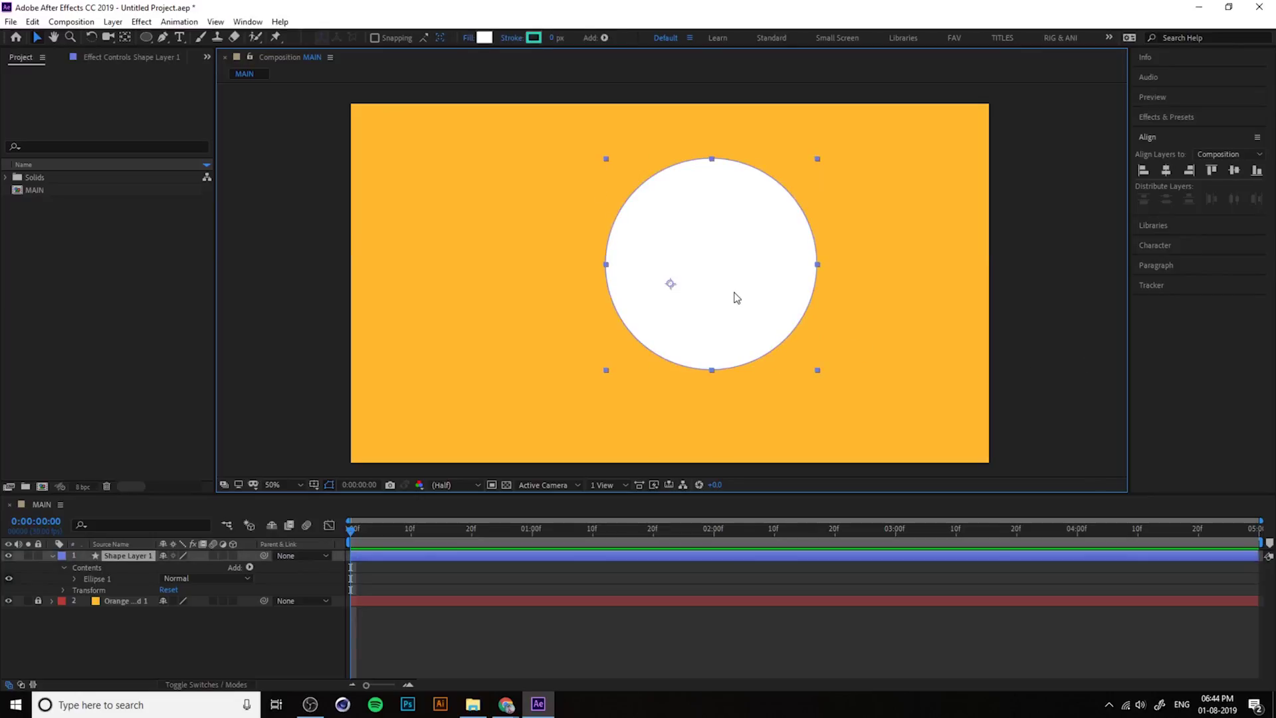
Scale Shape Layer 1 uniformly to 74% in its Transform properties
left_click(62, 568)
left_click(90, 570)
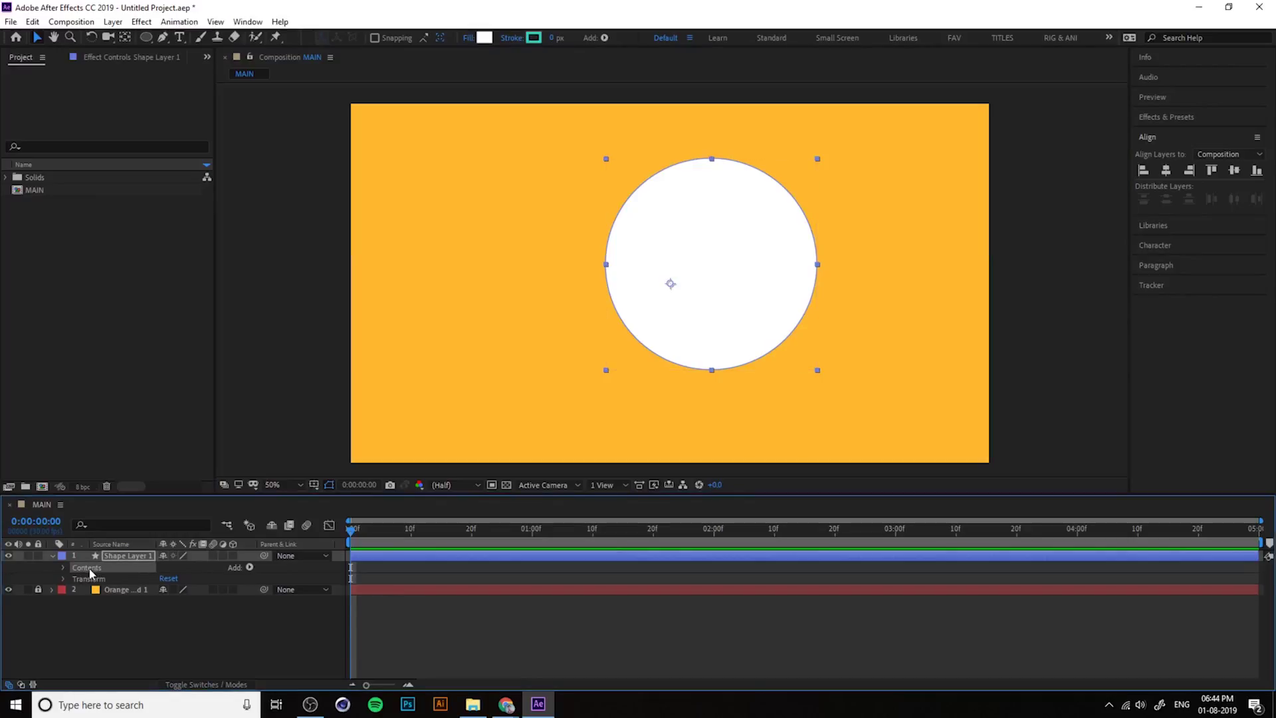
left_click(89, 581)
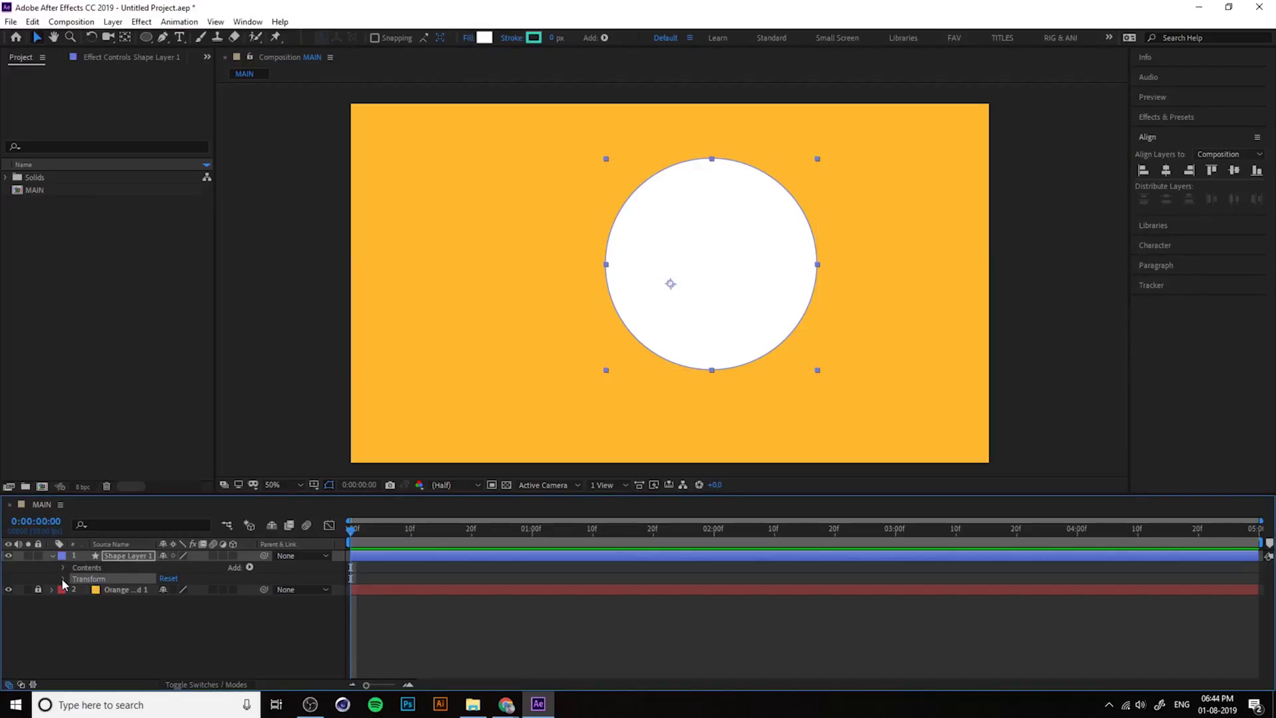
left_click(64, 579)
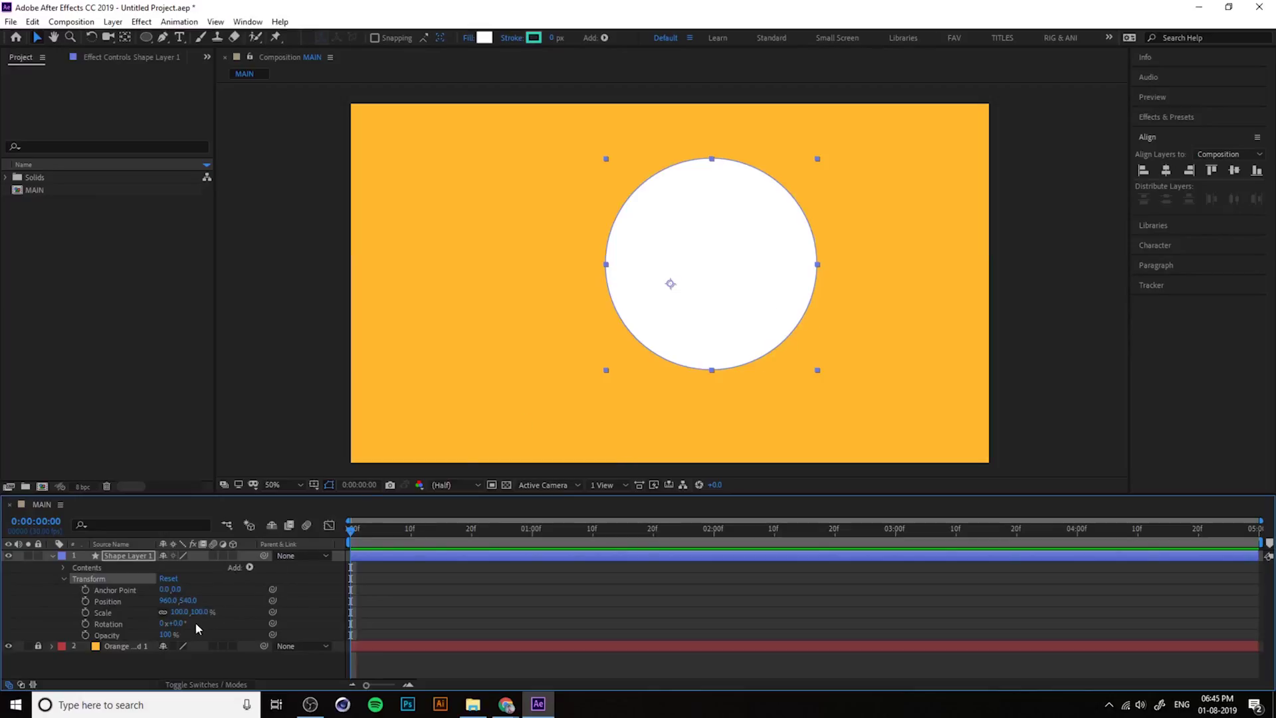
left_click_drag(200, 612, 172, 612)
left_click(163, 611)
left_click(179, 612)
left_click(167, 612)
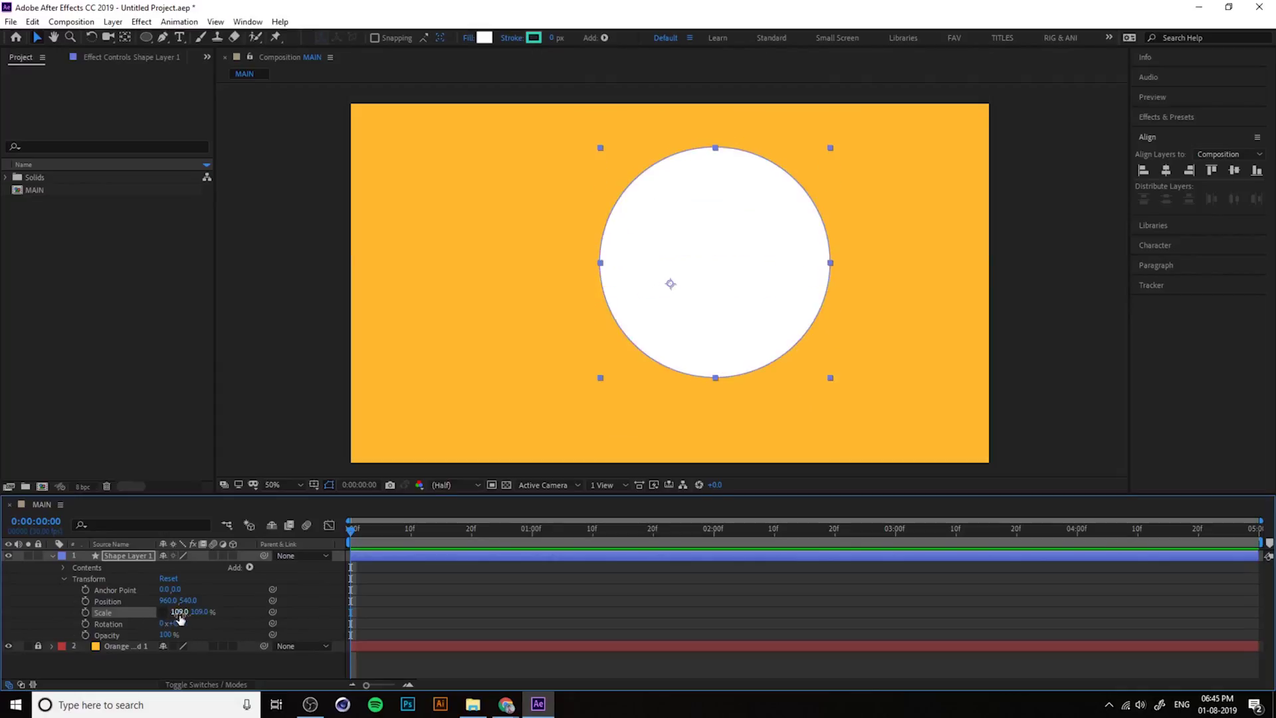
mouse_move(199, 612)
left_mouse_down()
mouse_move(245, 612)
mouse_move(190, 612)
left_mouse_up()
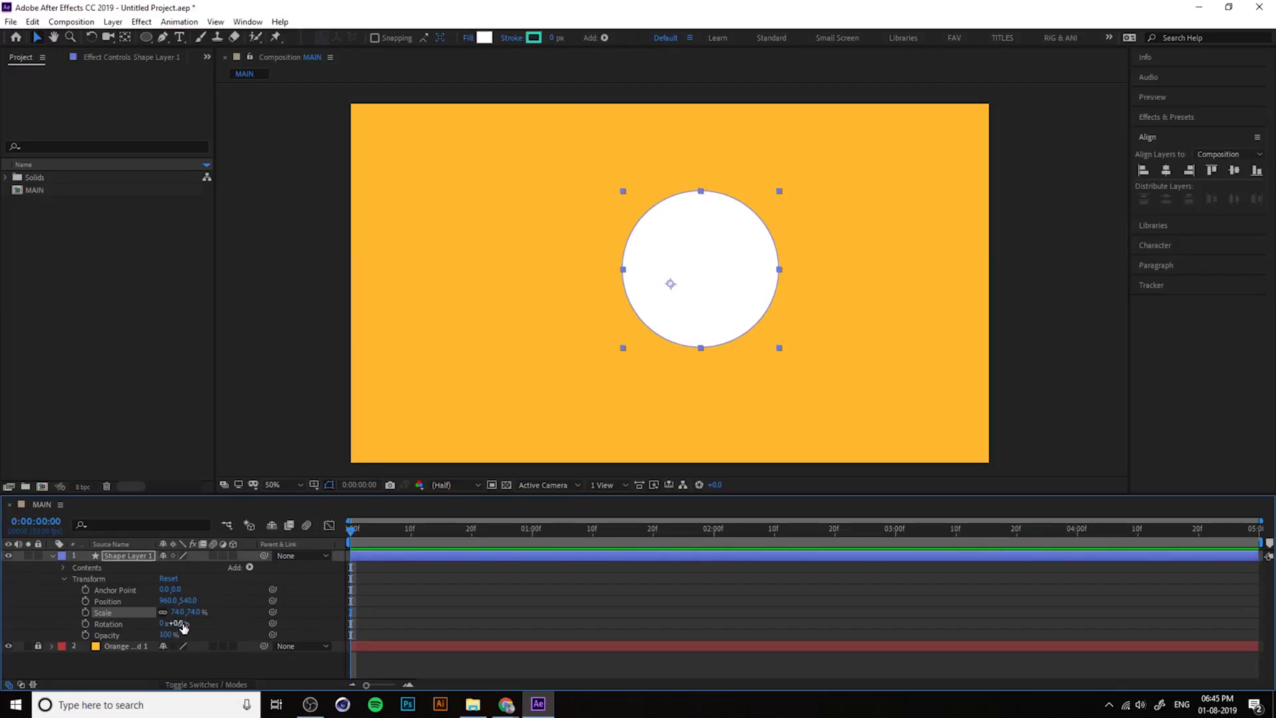
Set the circle layer's position to 960, 529 and its rotation to 96°
left_click_drag(194, 600, 399, 627)
key("ctrl+z")
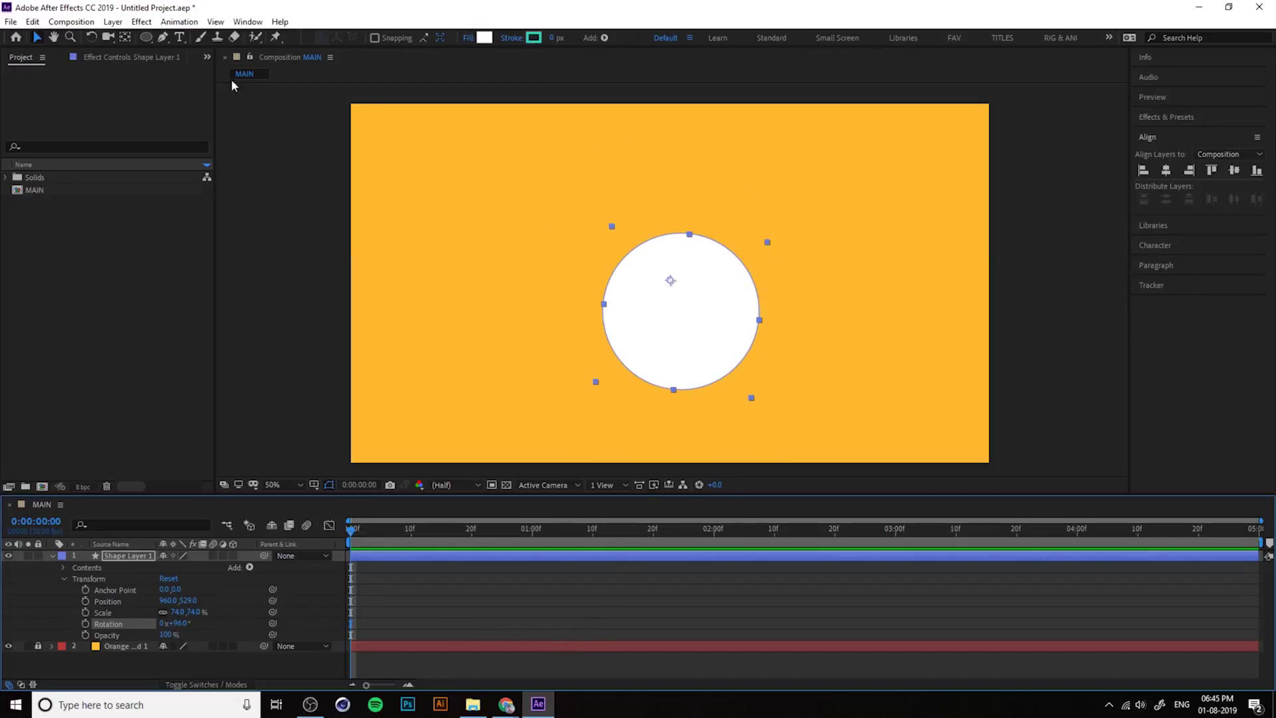
Move the layer's anchor point to the circle's centre with the Pan Behind tool, using snapping
left_click(126, 38)
left_click_drag(671, 280, 683, 316)
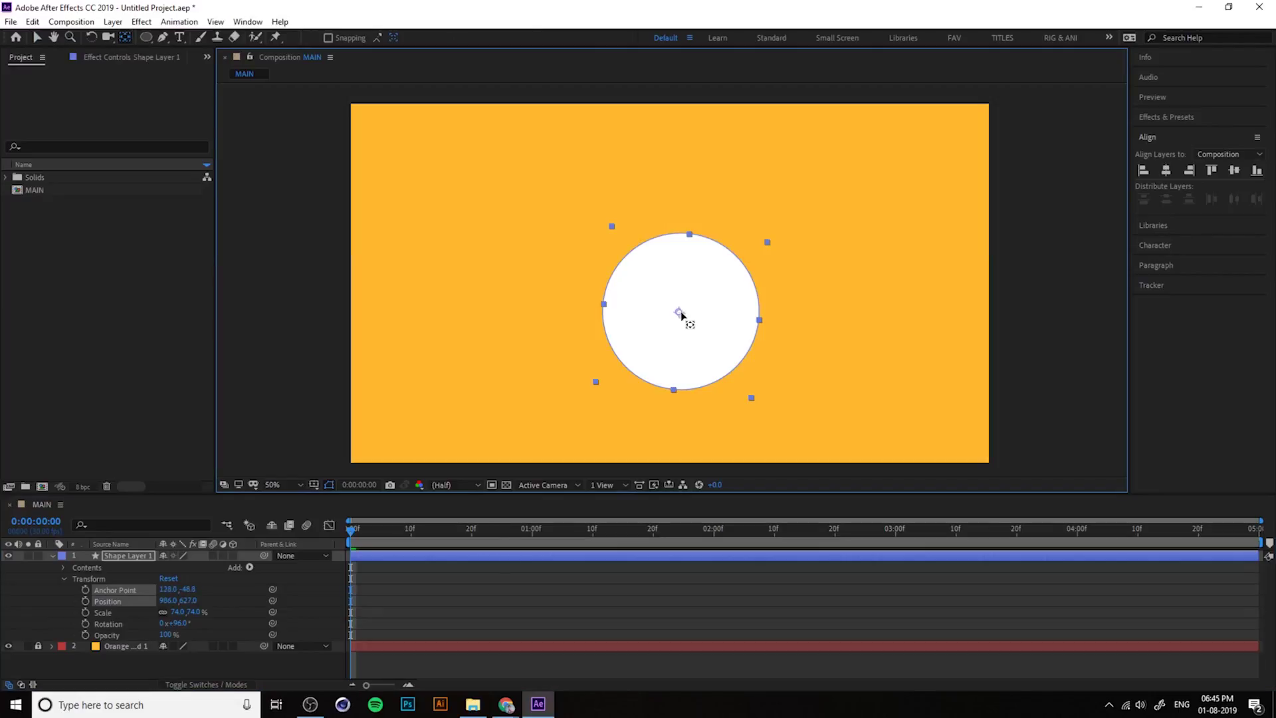
left_click(348, 40)
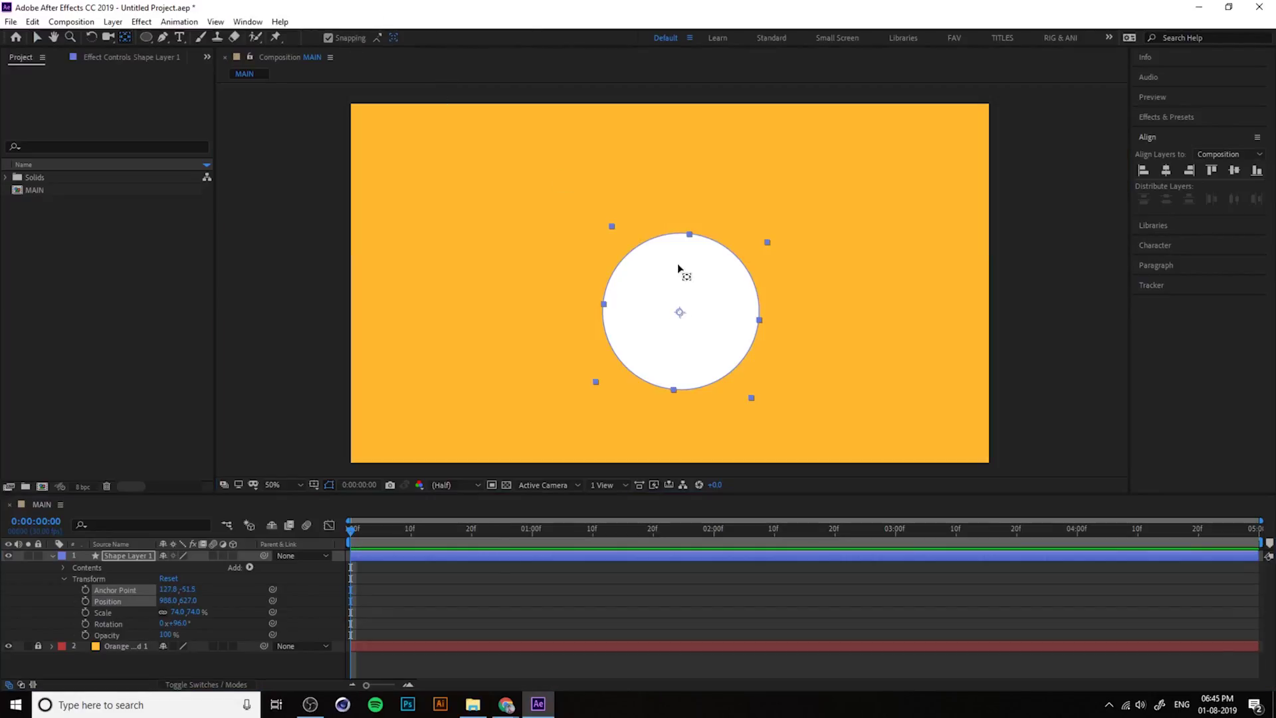
mouse_move(679, 311)
left_mouse_down()
mouse_move(714, 328)
mouse_move(683, 317)
left_mouse_up()
left_click(39, 38)
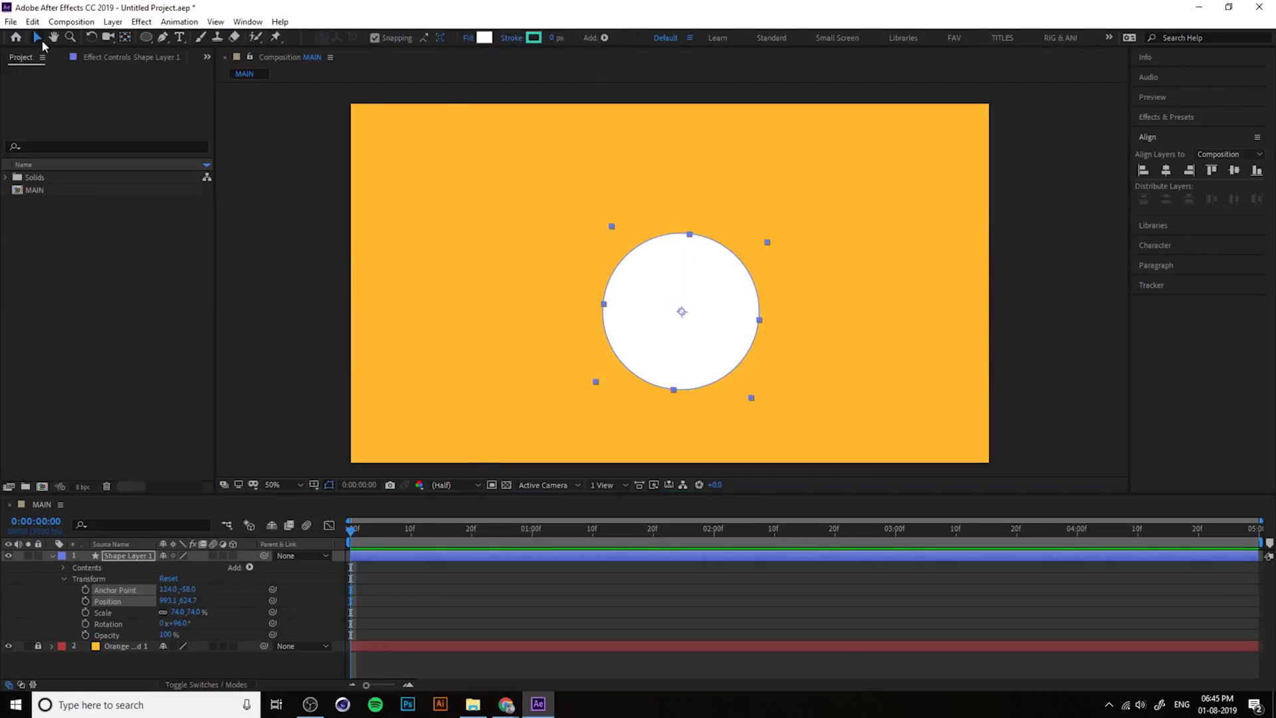
Try rotating the circle around its centred anchor point, undo the rotation and reselect the circle
left_click(212, 620)
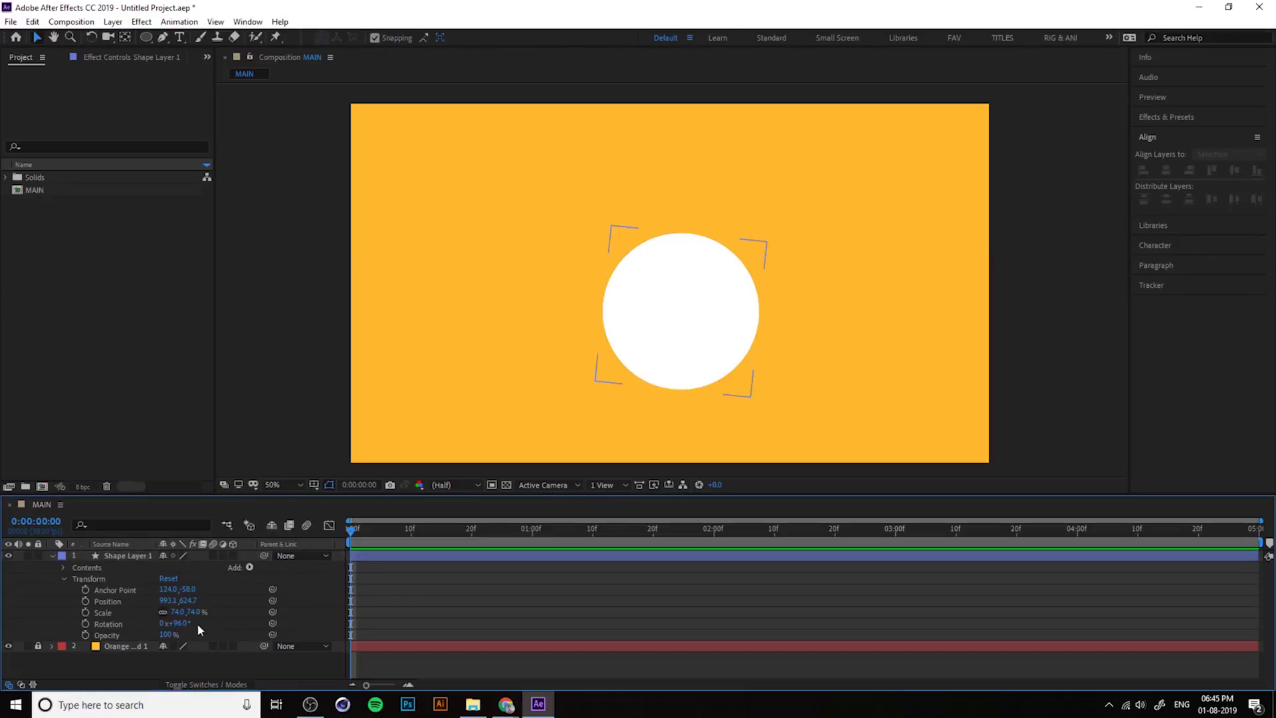
left_click_drag(177, 625, 88, 687)
key("ctrl+z")
left_click(660, 294)
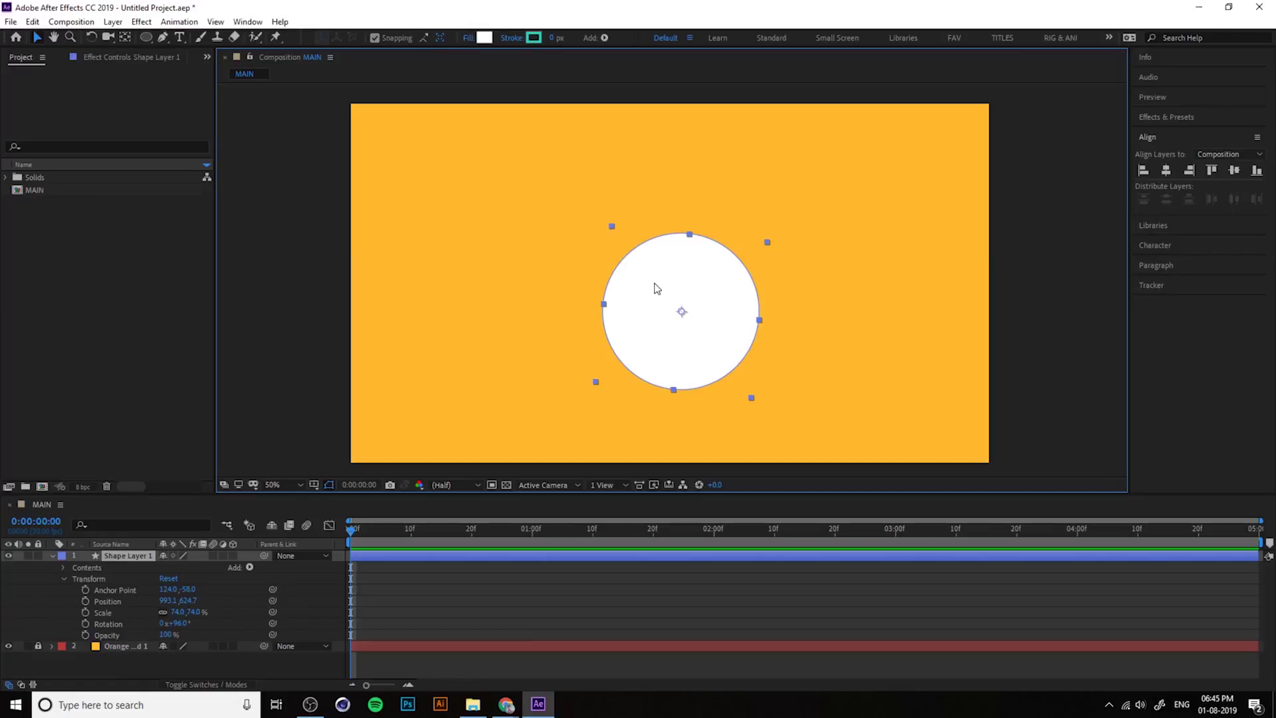
Show the Animation Composer Anchor Point Mover panel and place it beside the circle
left_click(247, 21)
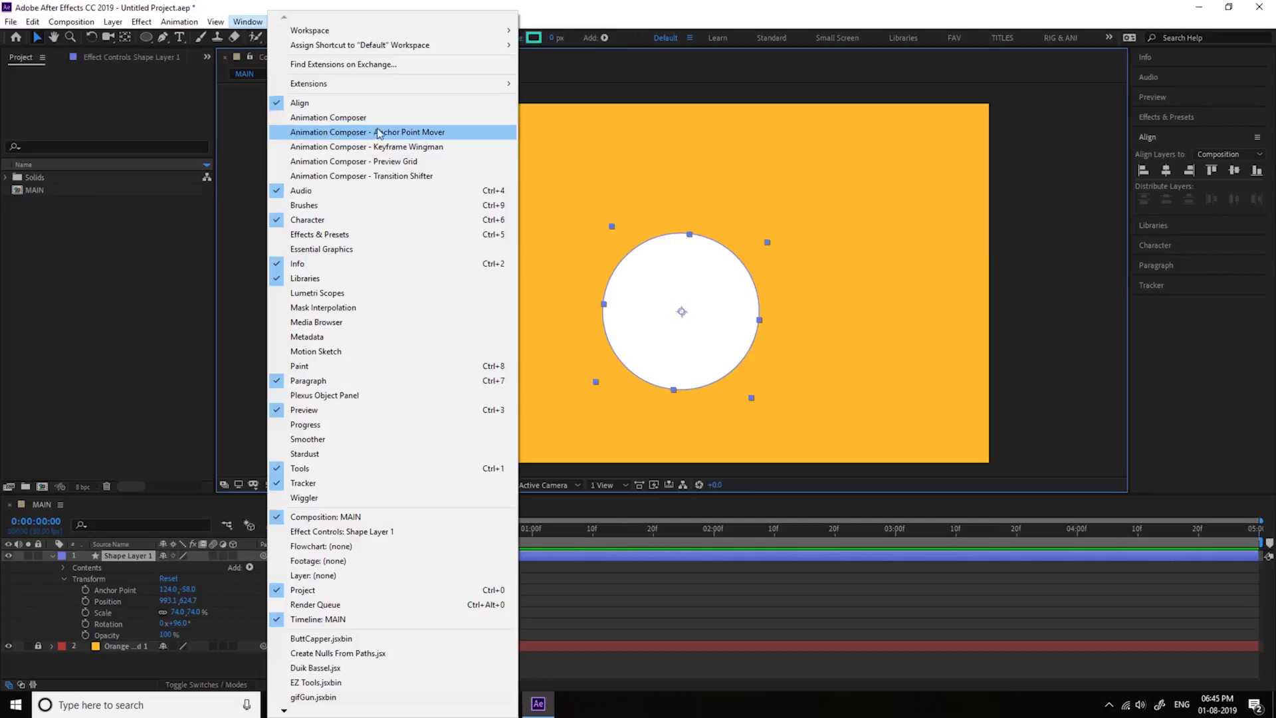
left_click(436, 135)
left_click_drag(166, 77, 946, 239)
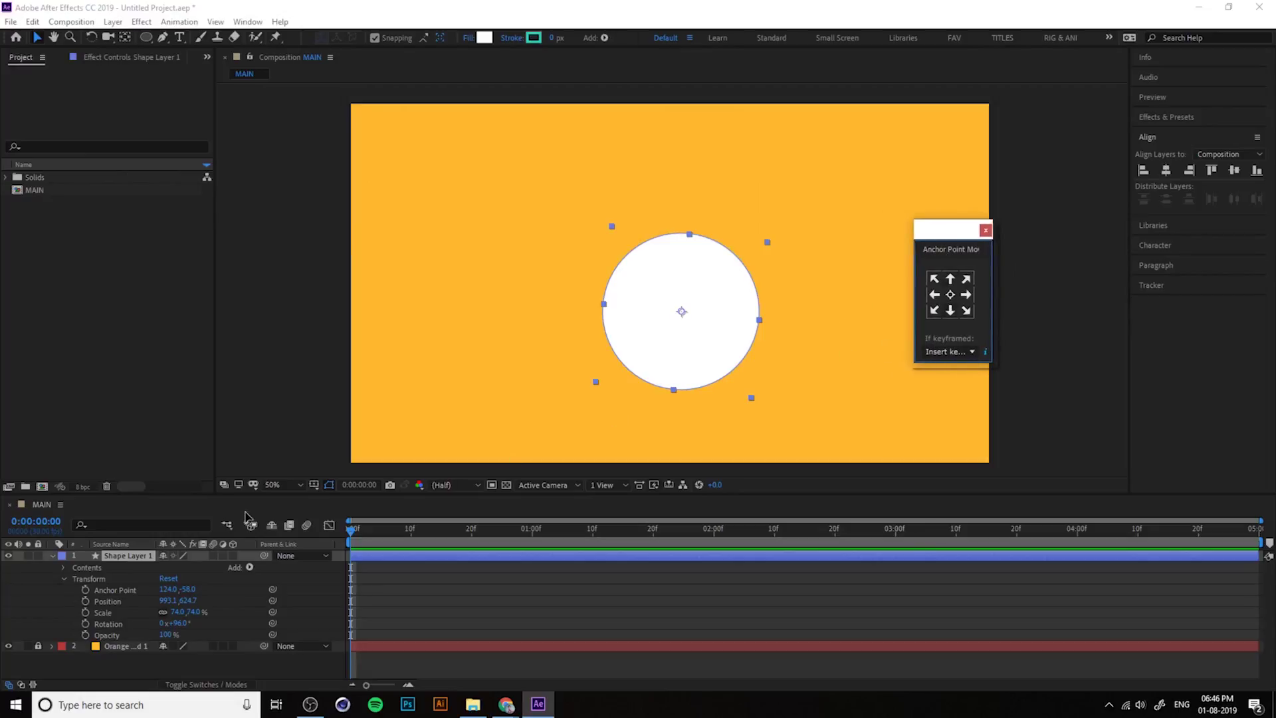
Move Shape Layer 1's anchor point to the top-left corner of its bounding box with Anchor Point Mover
left_click(52, 555)
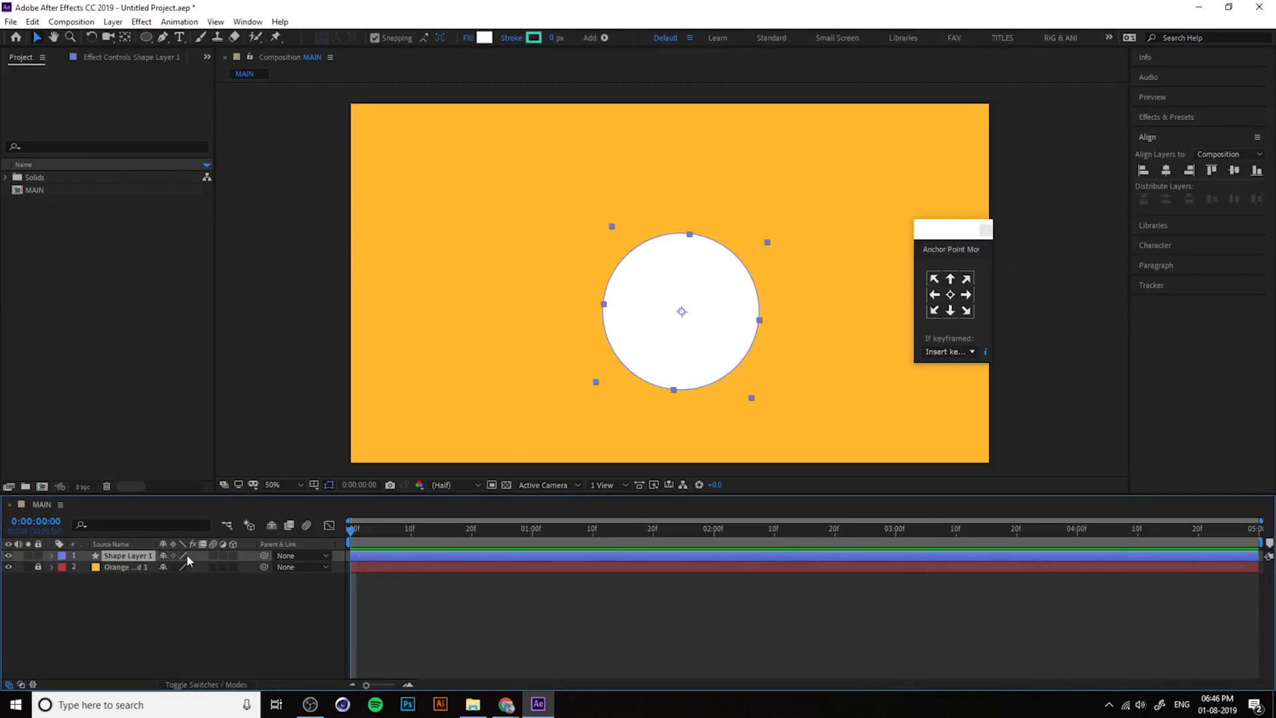
left_click(720, 314)
left_click(934, 279)
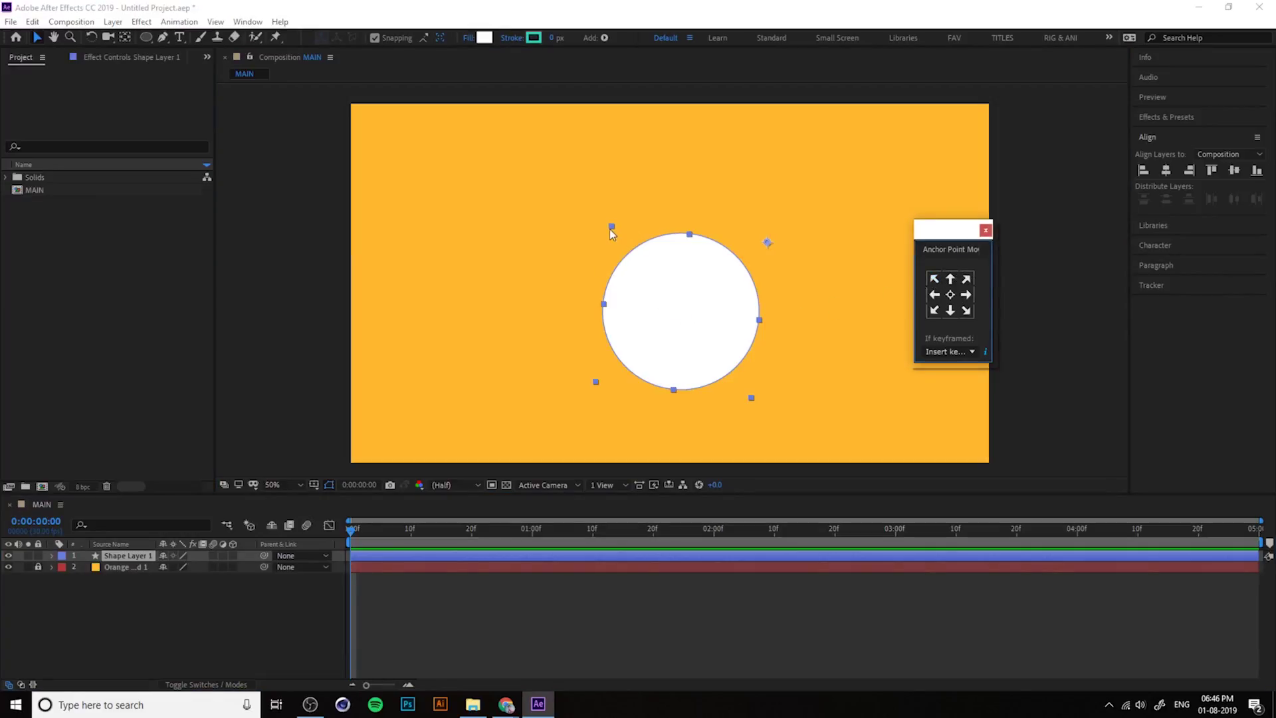
Rotate Shape Layer 1 to 63° around its corner anchor point
left_click(135, 558)
key("r")
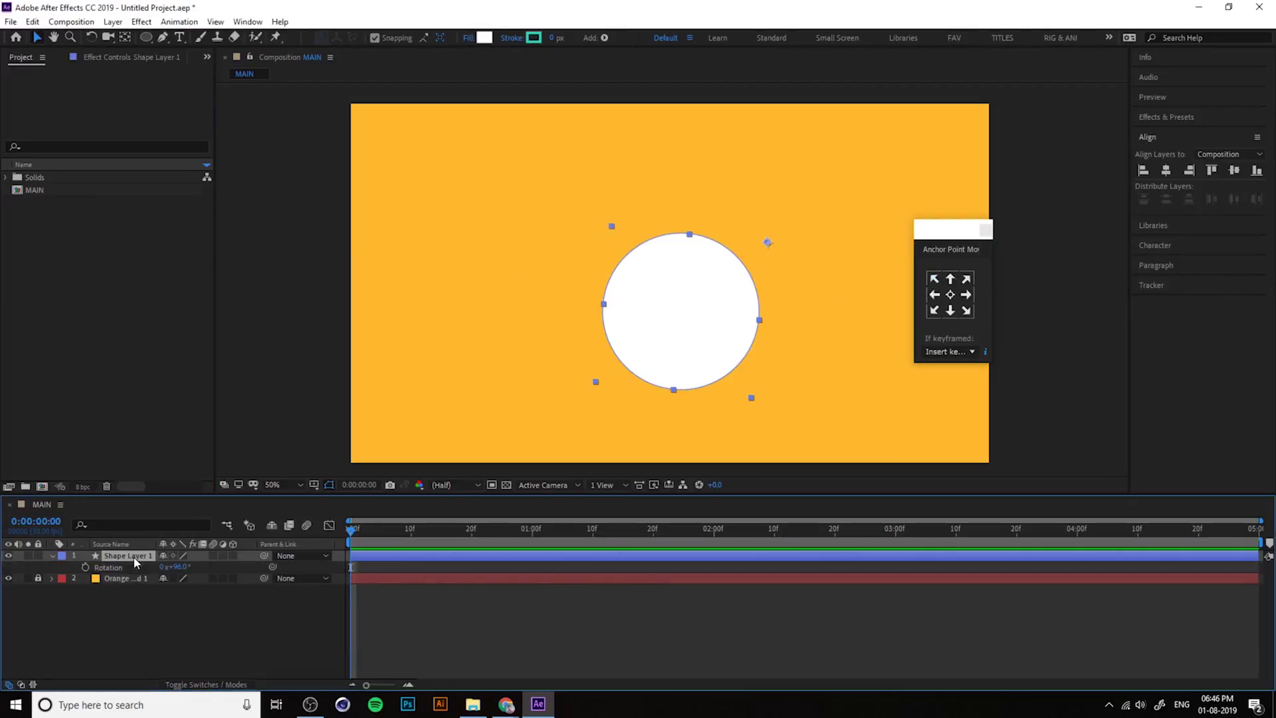
left_click(52, 556)
left_click(52, 556)
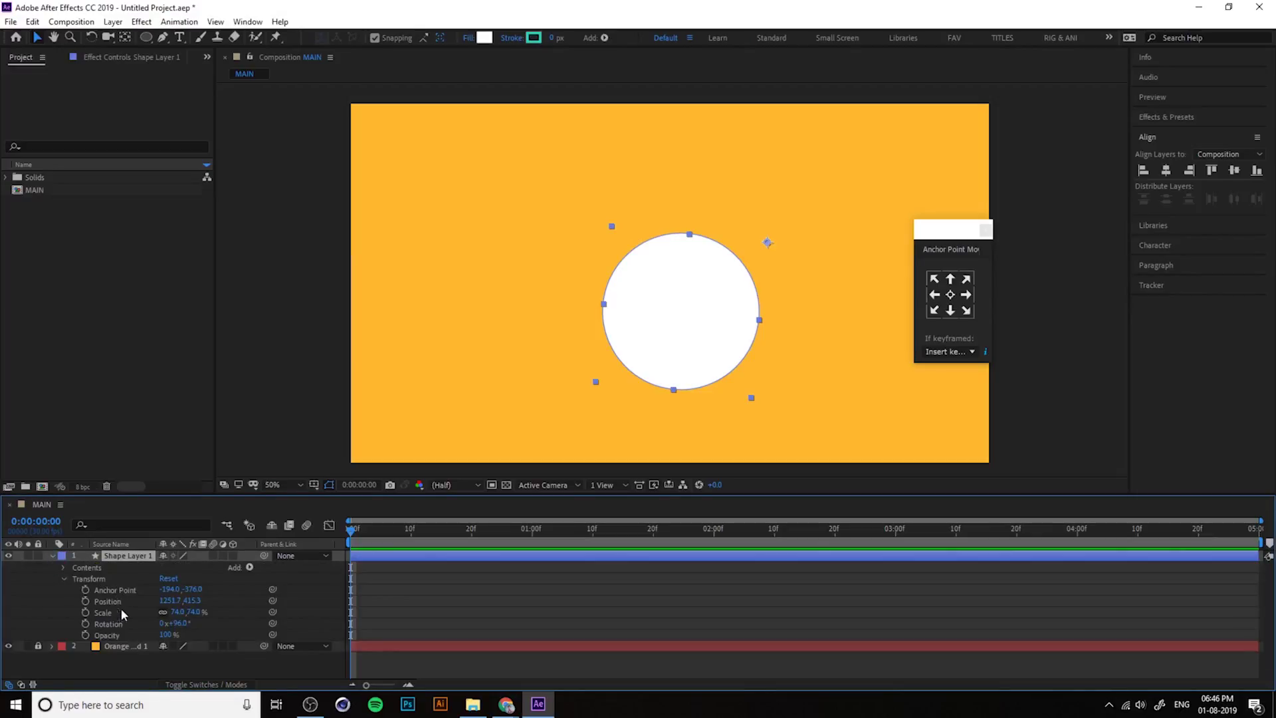
left_click_drag(180, 624, 227, 676)
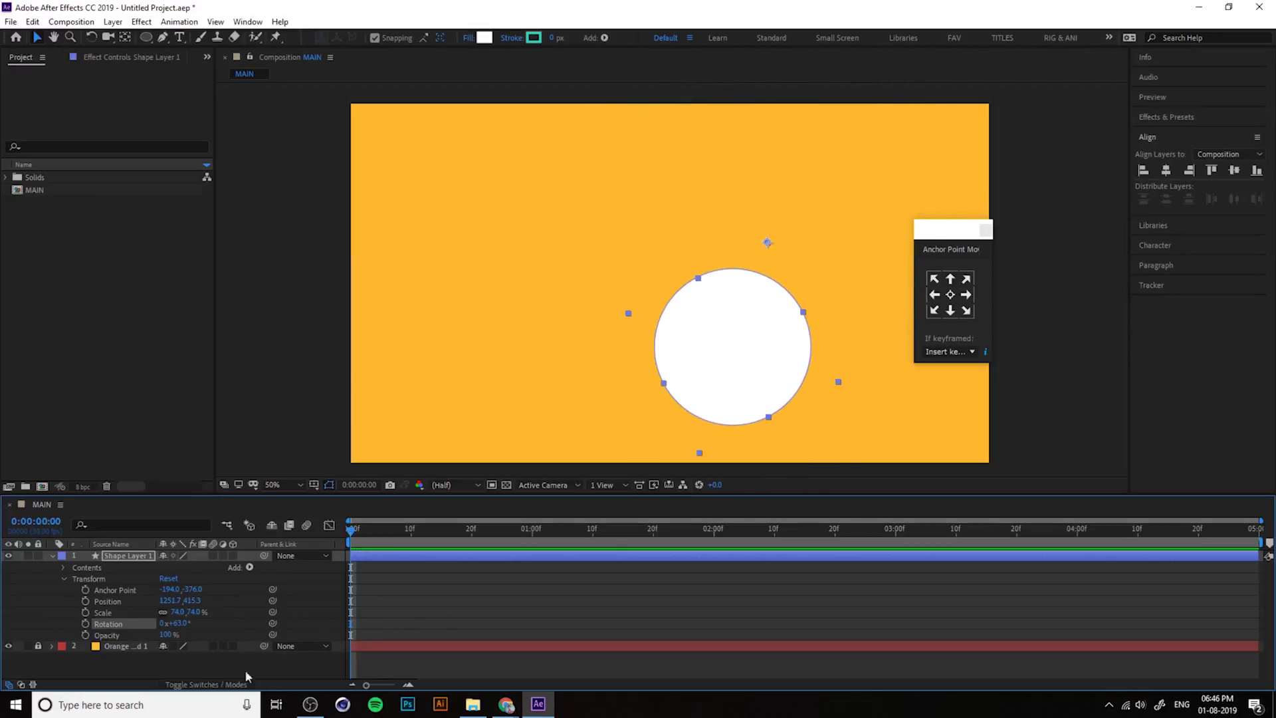
Recentre the anchor point with Anchor Point Mover, test another anchor placement, and rotate the circle layer to 352°
left_click(950, 295)
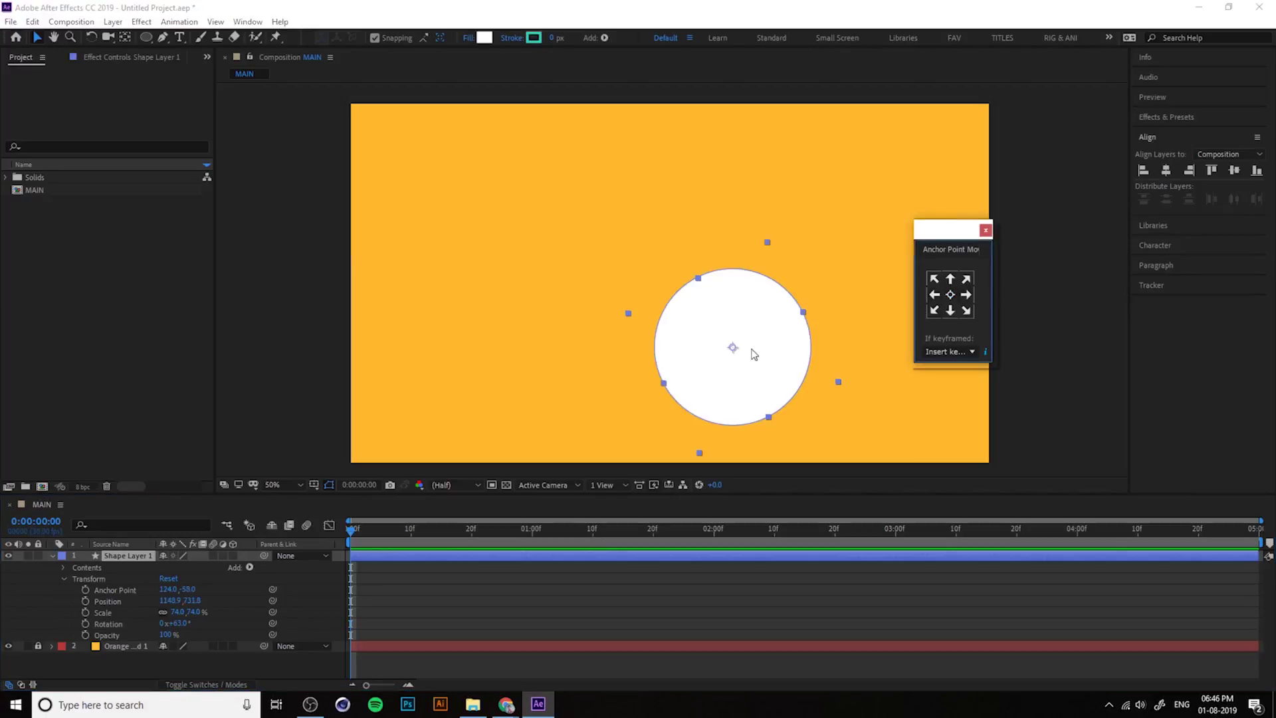
left_click_drag(172, 629, 510, 566)
left_click(968, 295)
left_click_drag(736, 343, 706, 280)
left_click_drag(186, 618, 260, 610)
Centre the anchor point within the circle and centre the layer in the composition
key("ctrl+alt+Home")
key("ctrl+Home")
Switch to Chrome and search the web for "animation composer" in a new tab
mouse_move(506, 704)
left_click(490, 665)
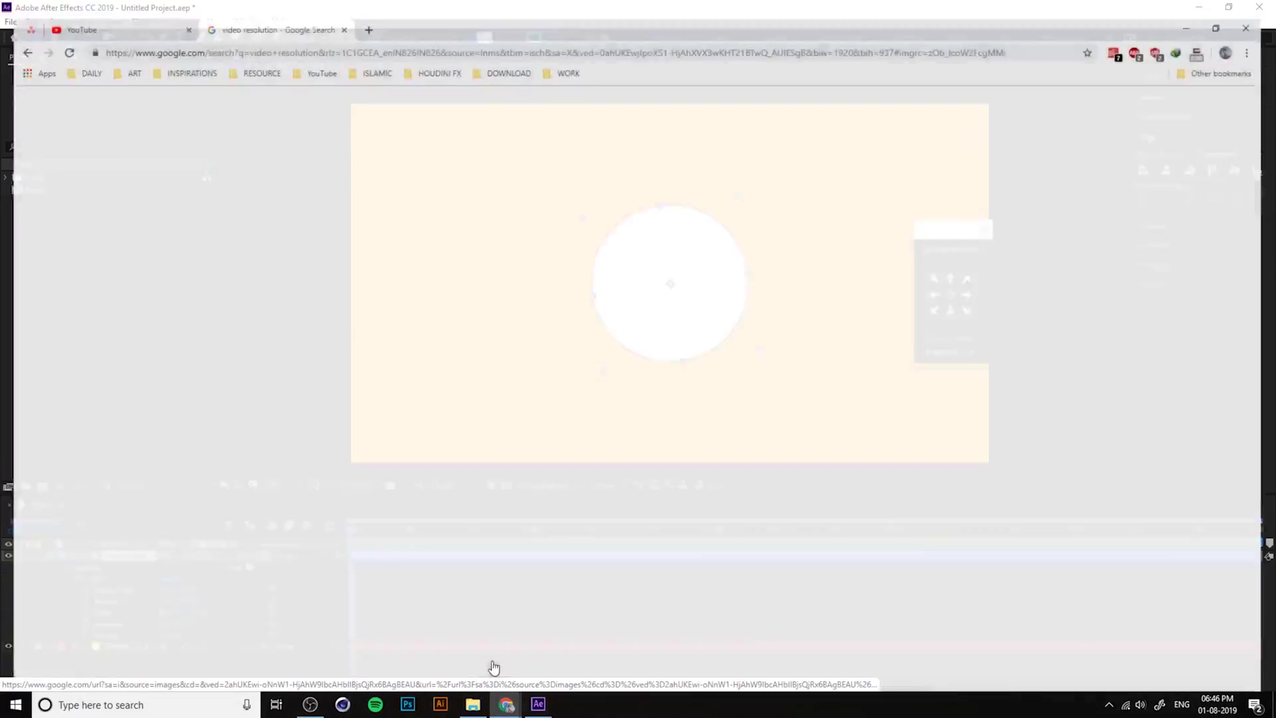
left_click(364, 14)
type("a")
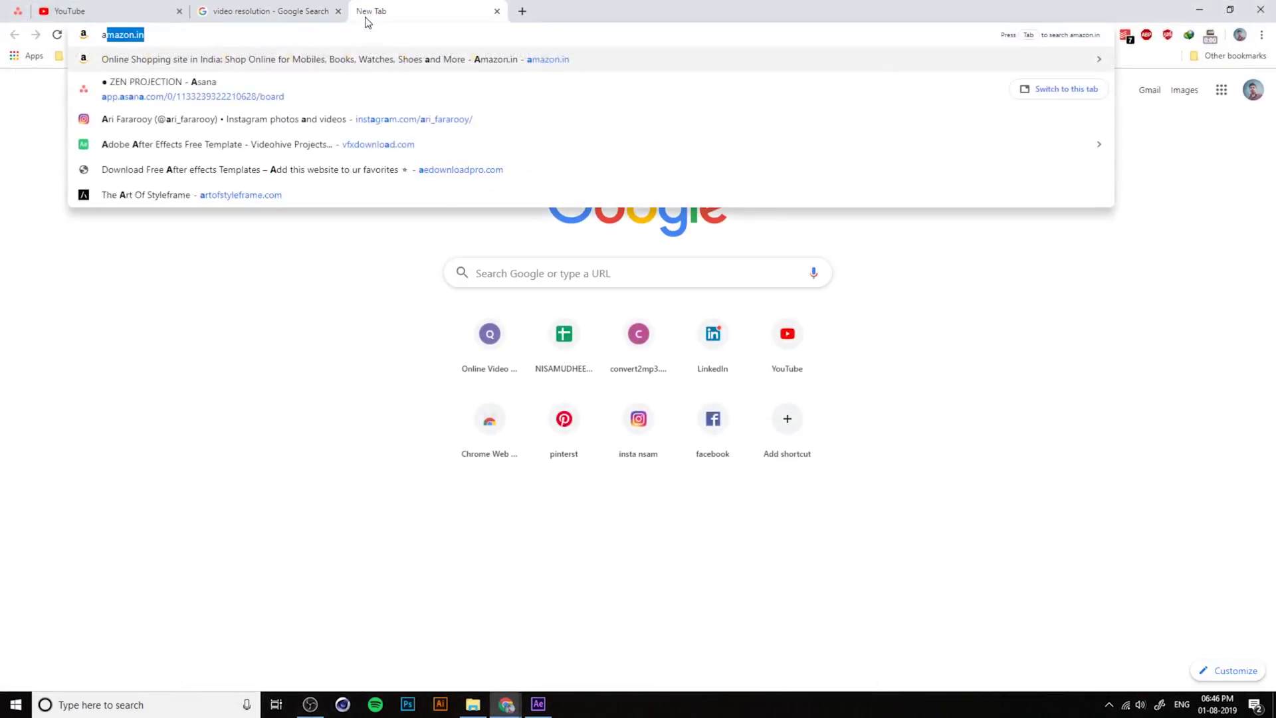
type("nimation ")
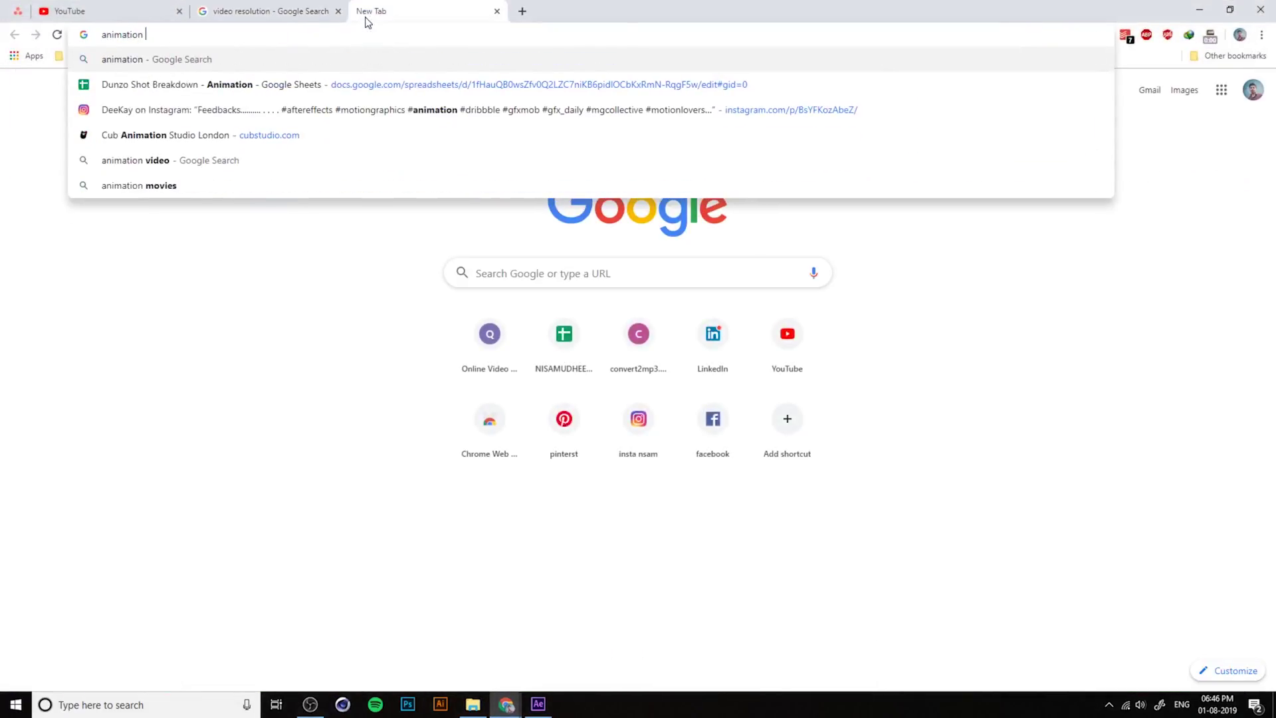
type("composer")
key("Return")
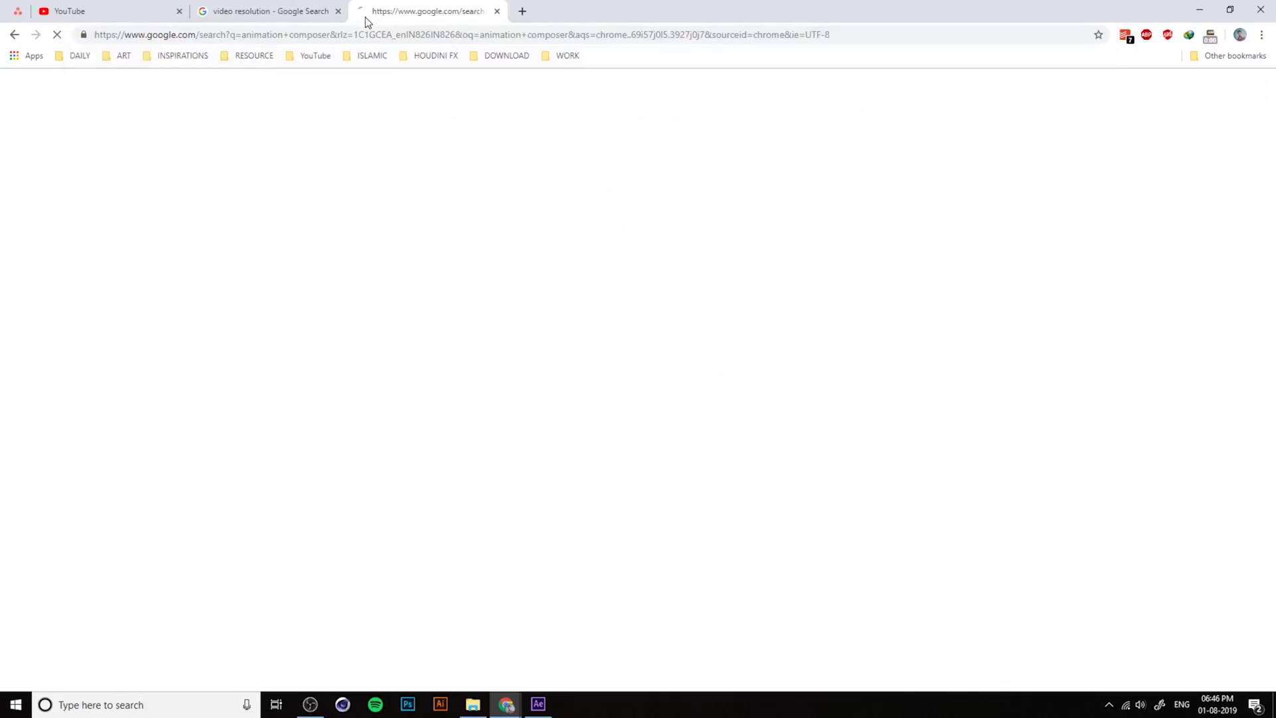
Open the Animation Composer page on the Mister Horse site and download the Windows version
left_click(178, 192)
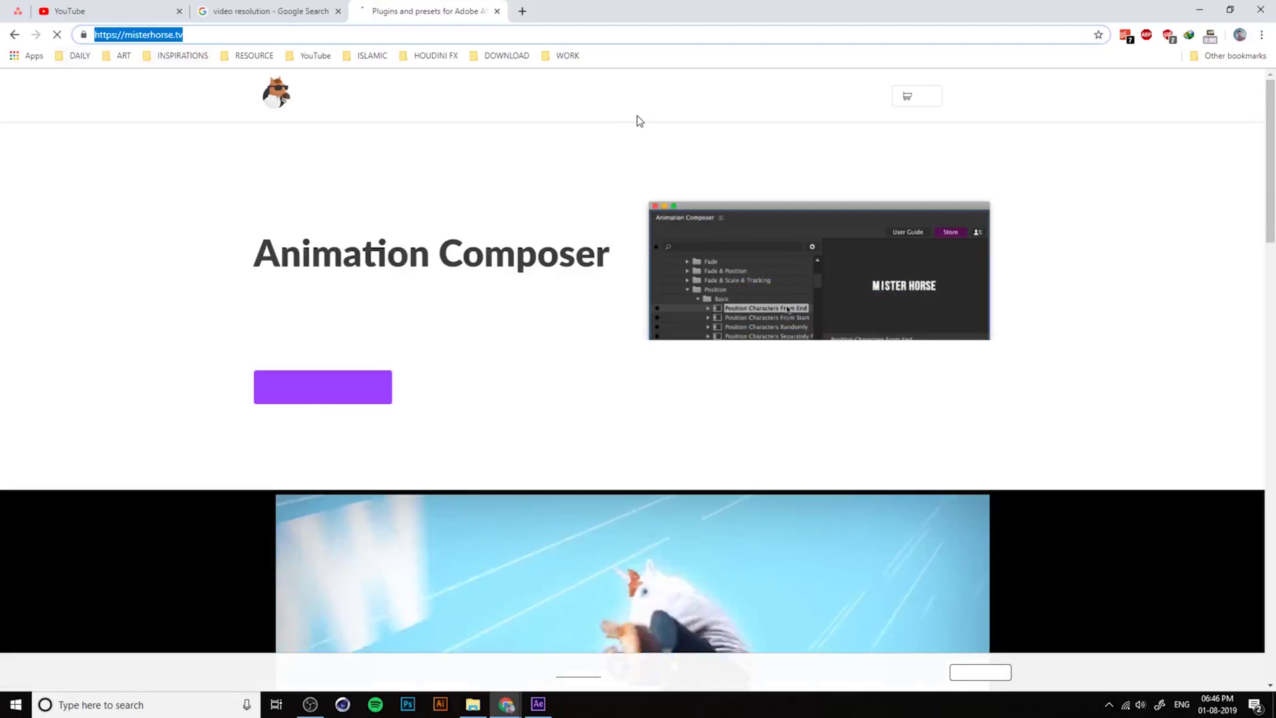
left_click(336, 400)
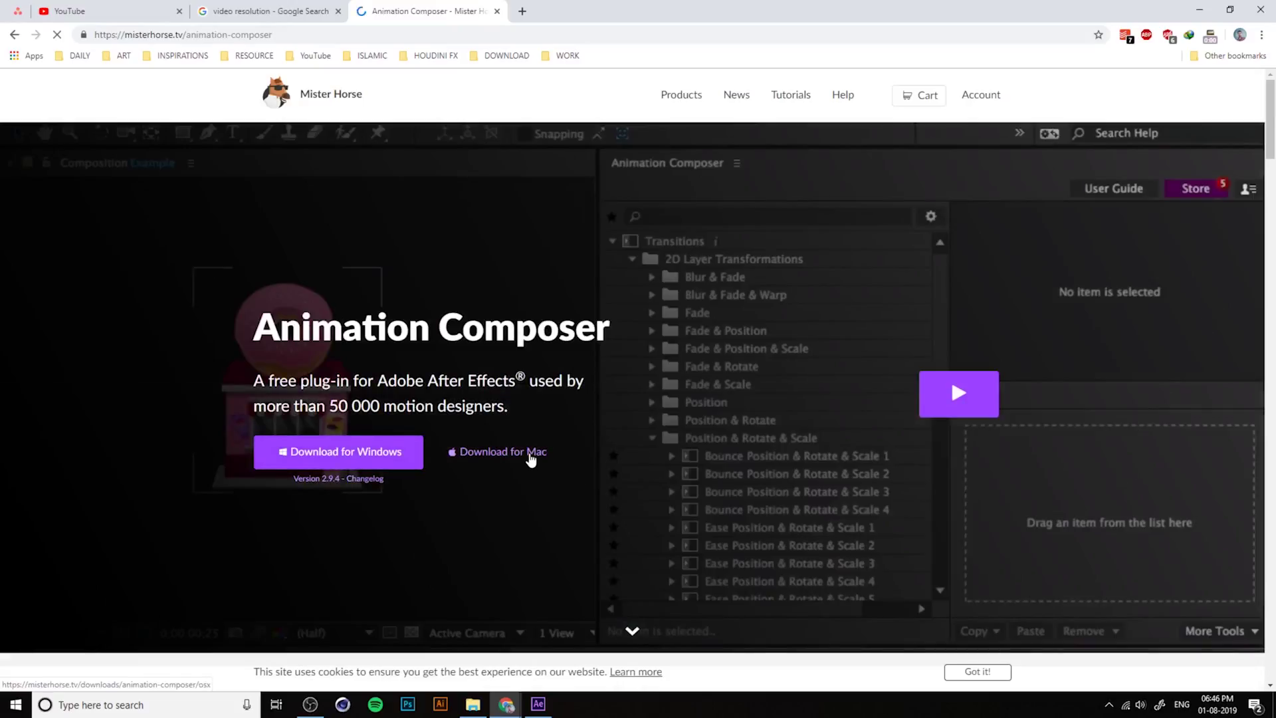
left_click(369, 456)
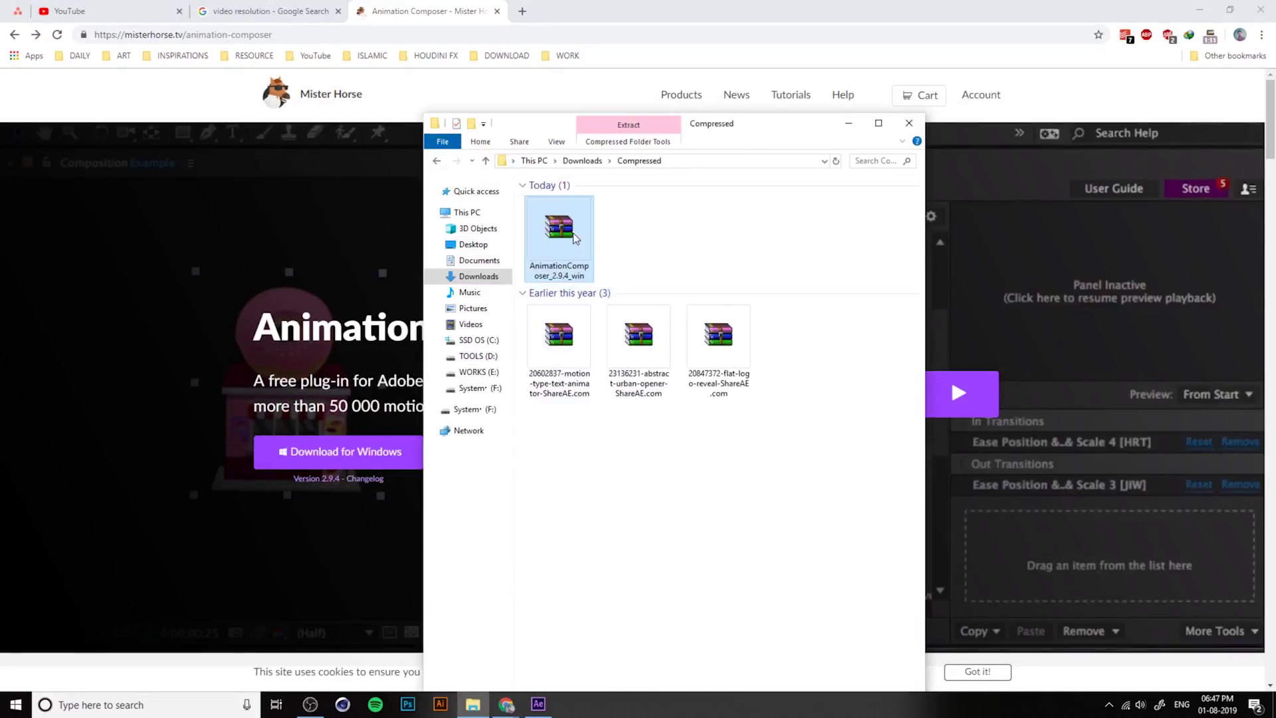
Extract the AnimationComposer_2.9.4_win archive and select AnimationComposerInstaller_2.9.4 in the extracted folder
right_click(576, 239)
left_click(532, 298)
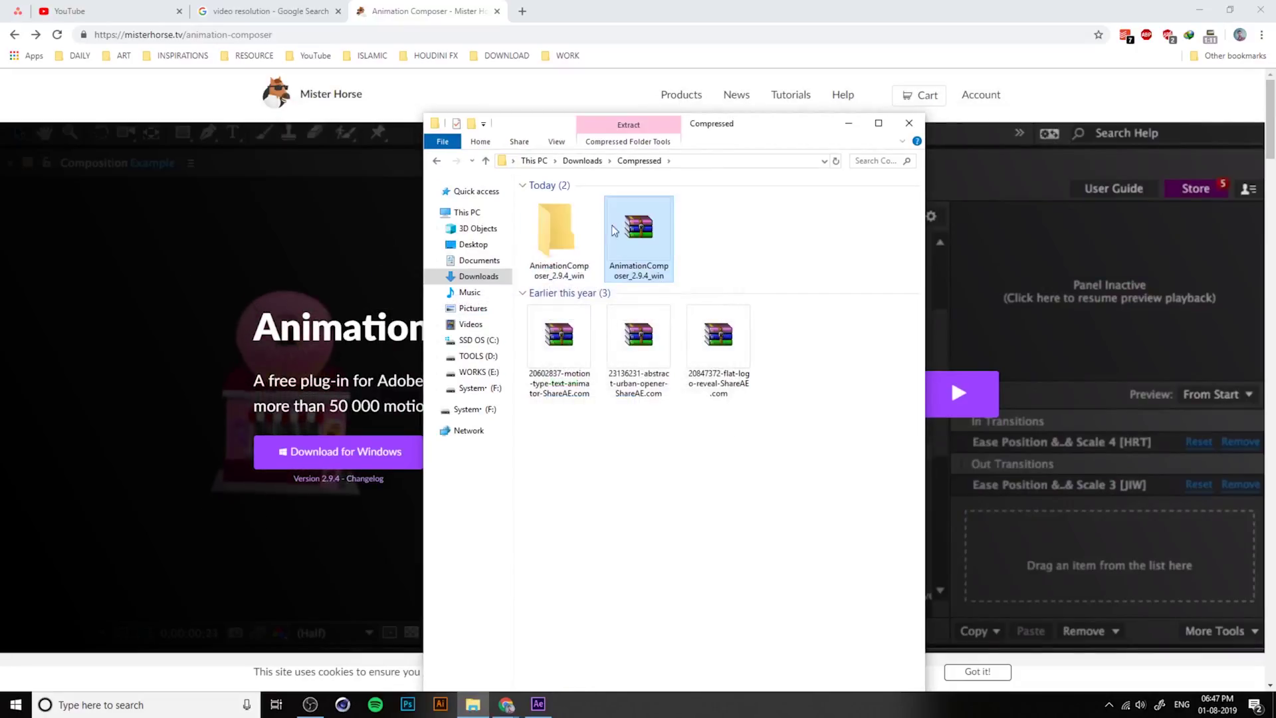
double_click(559, 230)
left_click(588, 215)
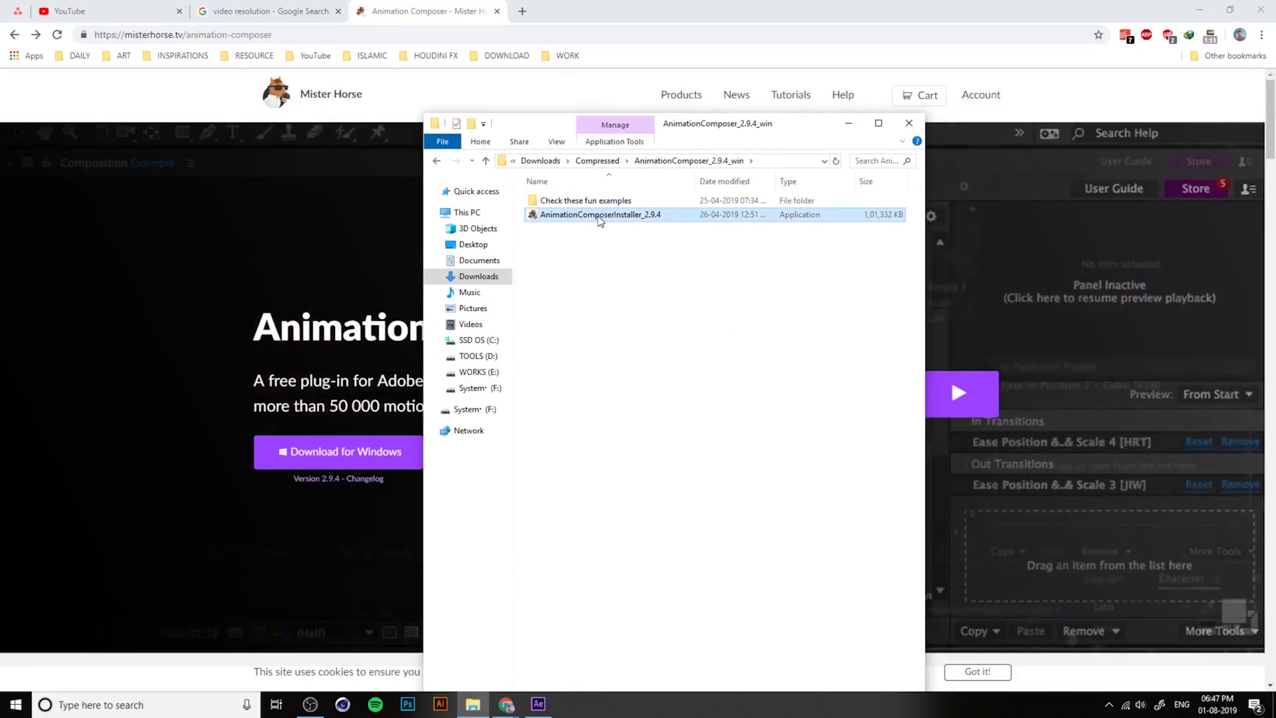
Close the folder window and the Animation Composer page, and switch back to After Effects
left_click(908, 124)
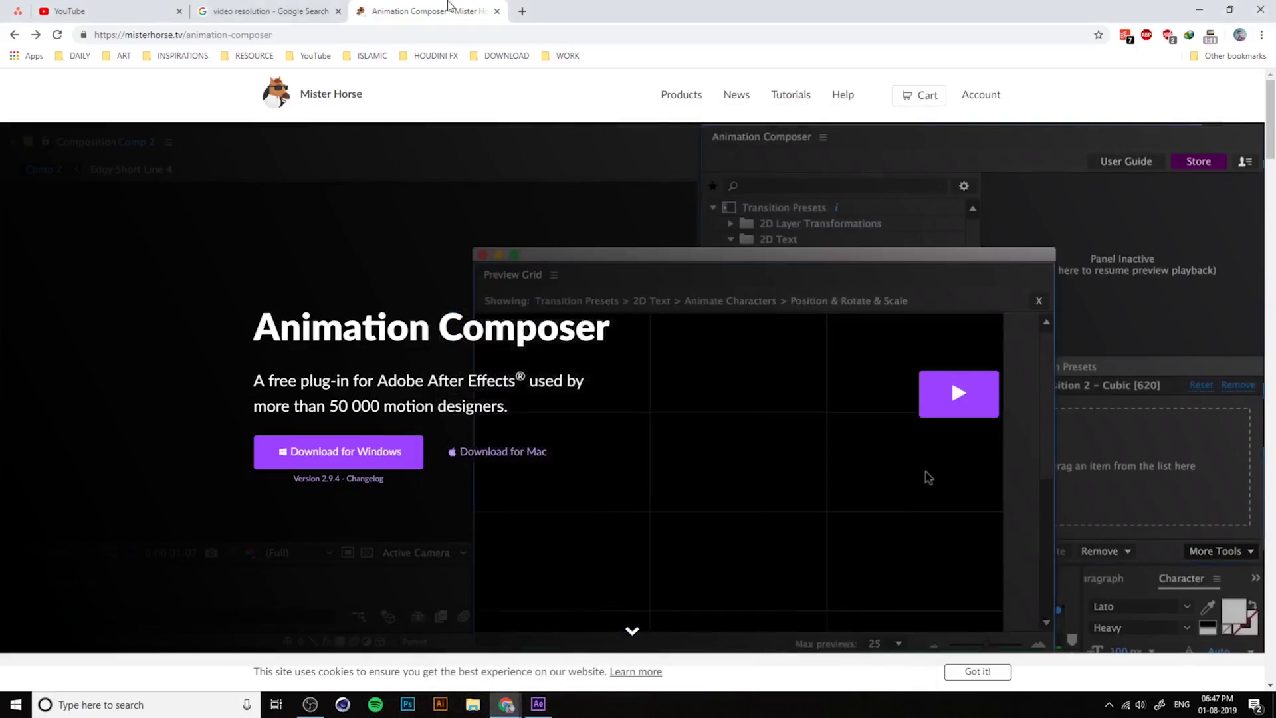
left_click(496, 11)
left_click(529, 709)
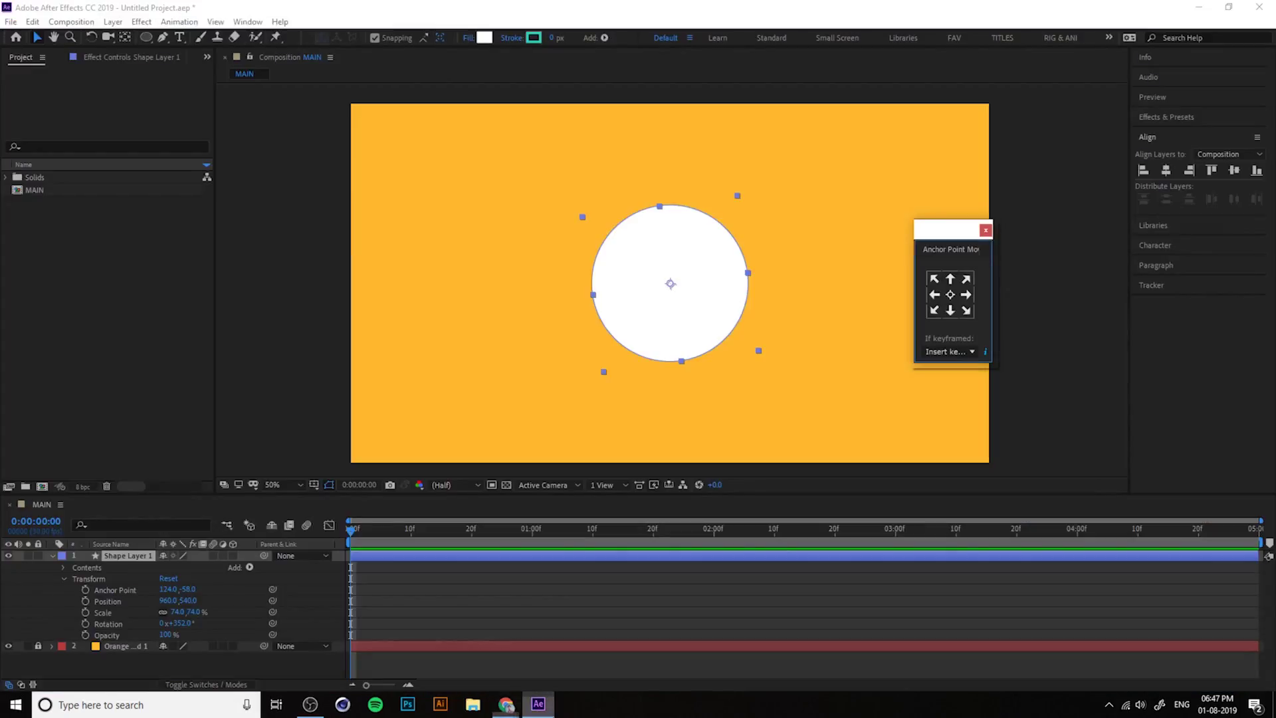
Check where Anchor Point Mover is listed among the available panels, and close its floating panel
left_click(247, 21)
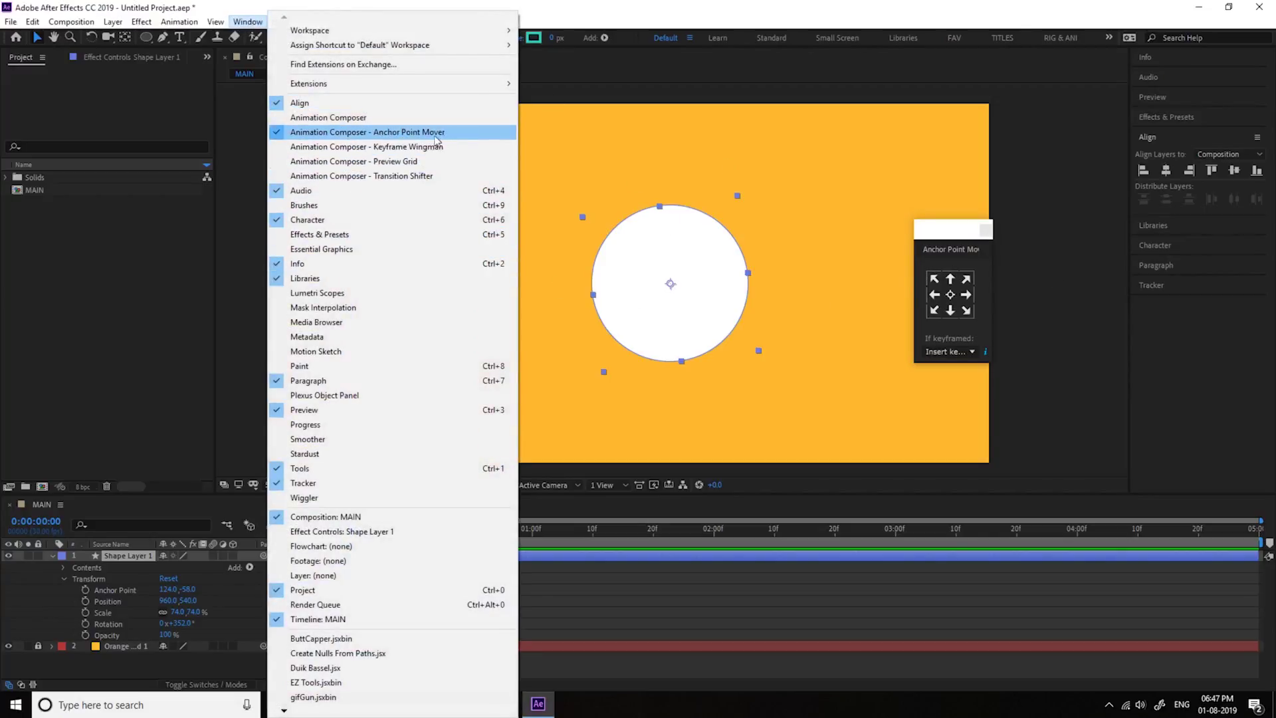
left_click(977, 234)
left_click(986, 231)
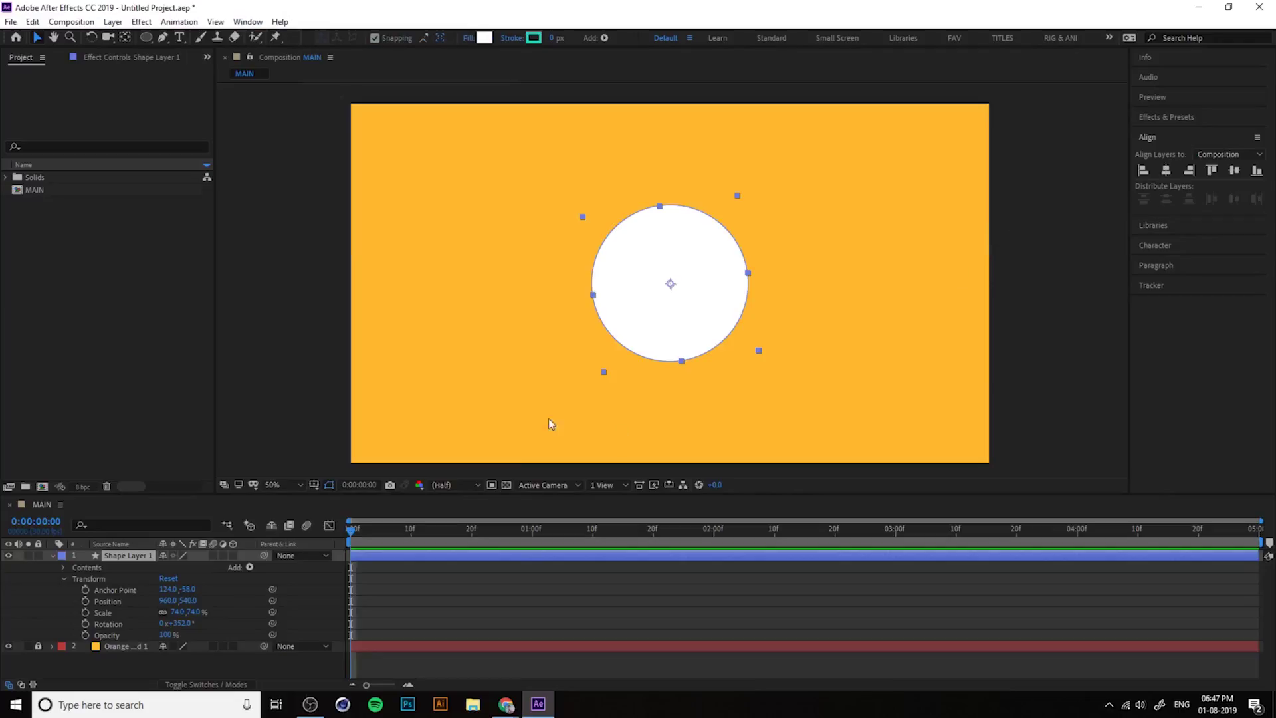
Delete the circle's shape layer and view the options for creating a new layer
left_click(53, 556)
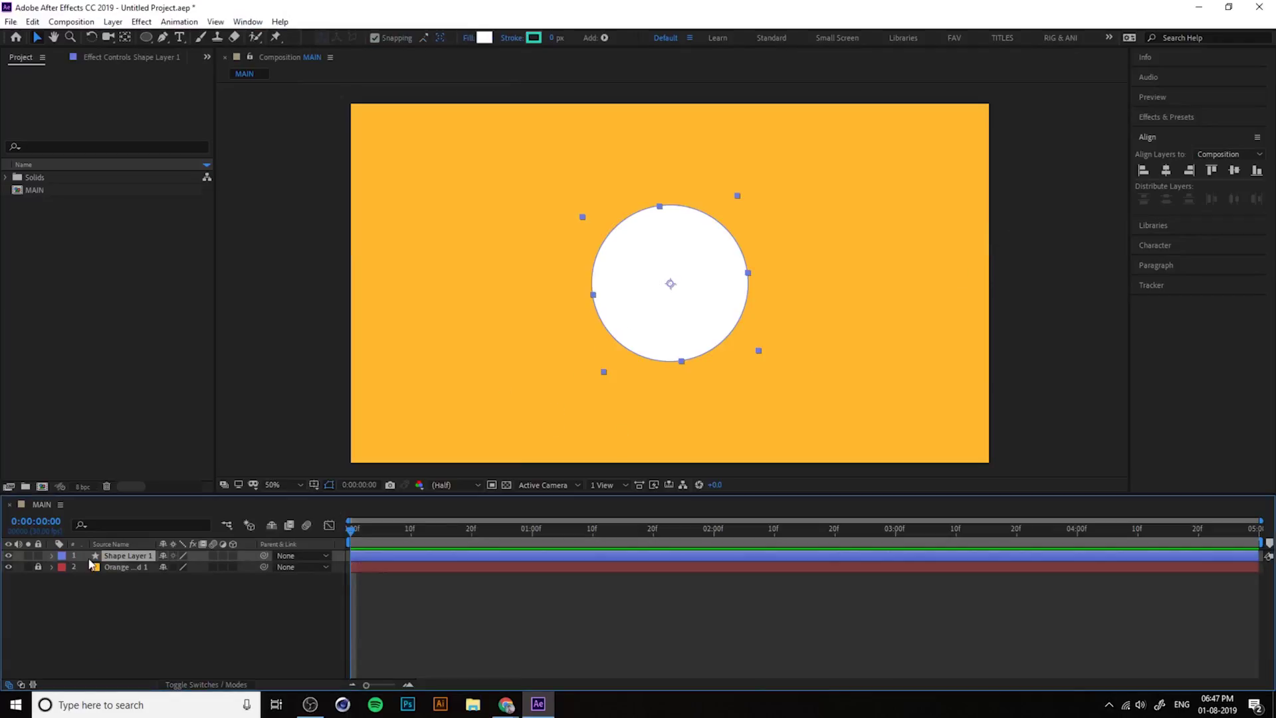
key("Delete")
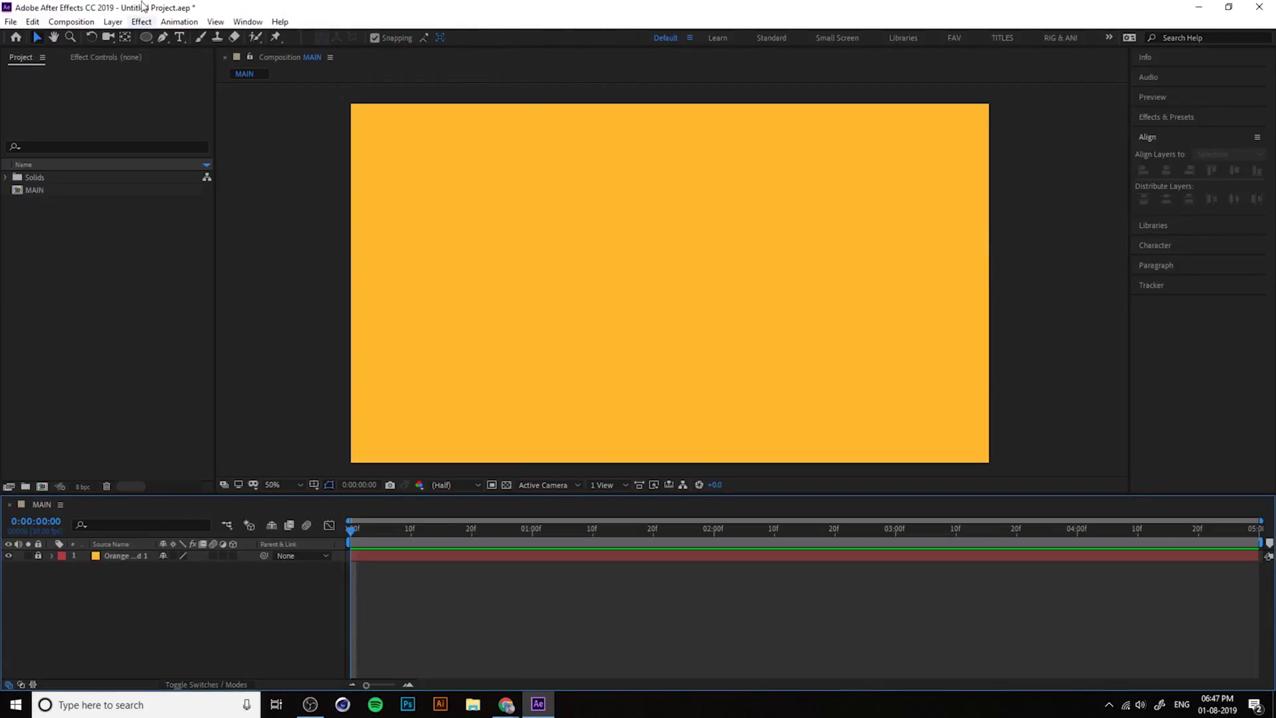
left_click(113, 21)
mouse_move(147, 37)
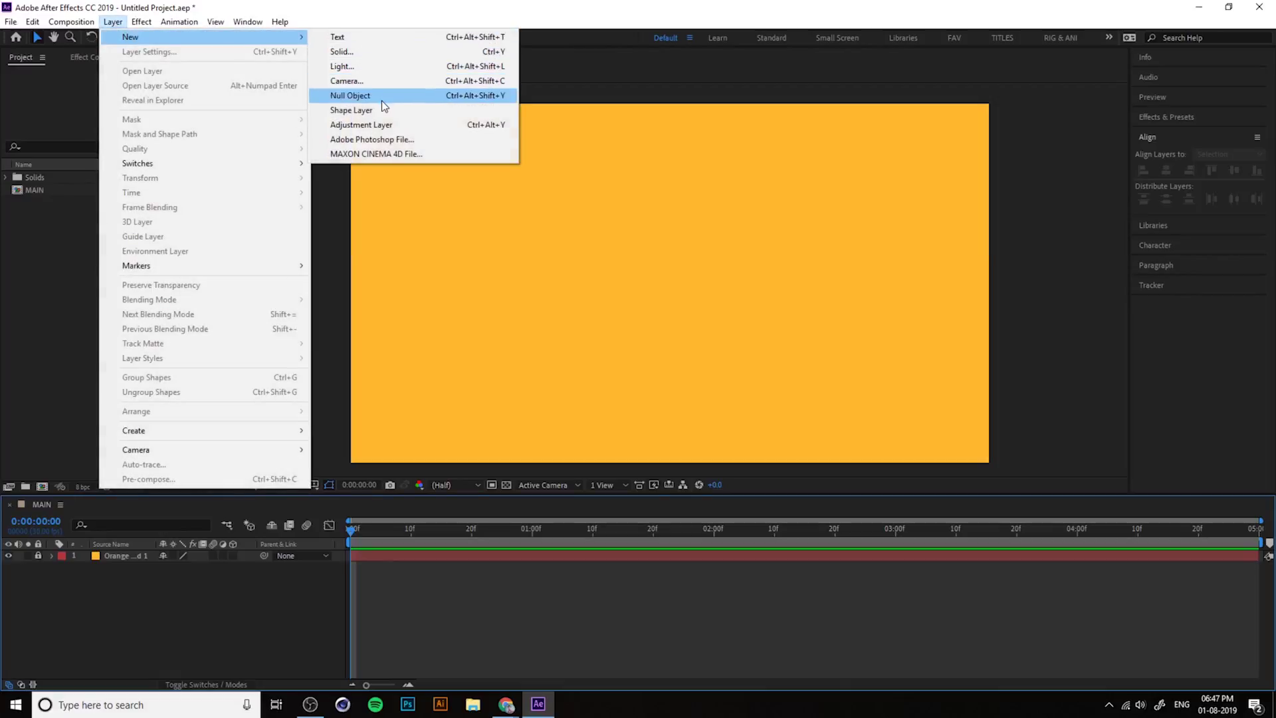
key("Escape")
Draw a white triangle with the Polygon tool and move it to the middle of the composition
left_click(147, 37)
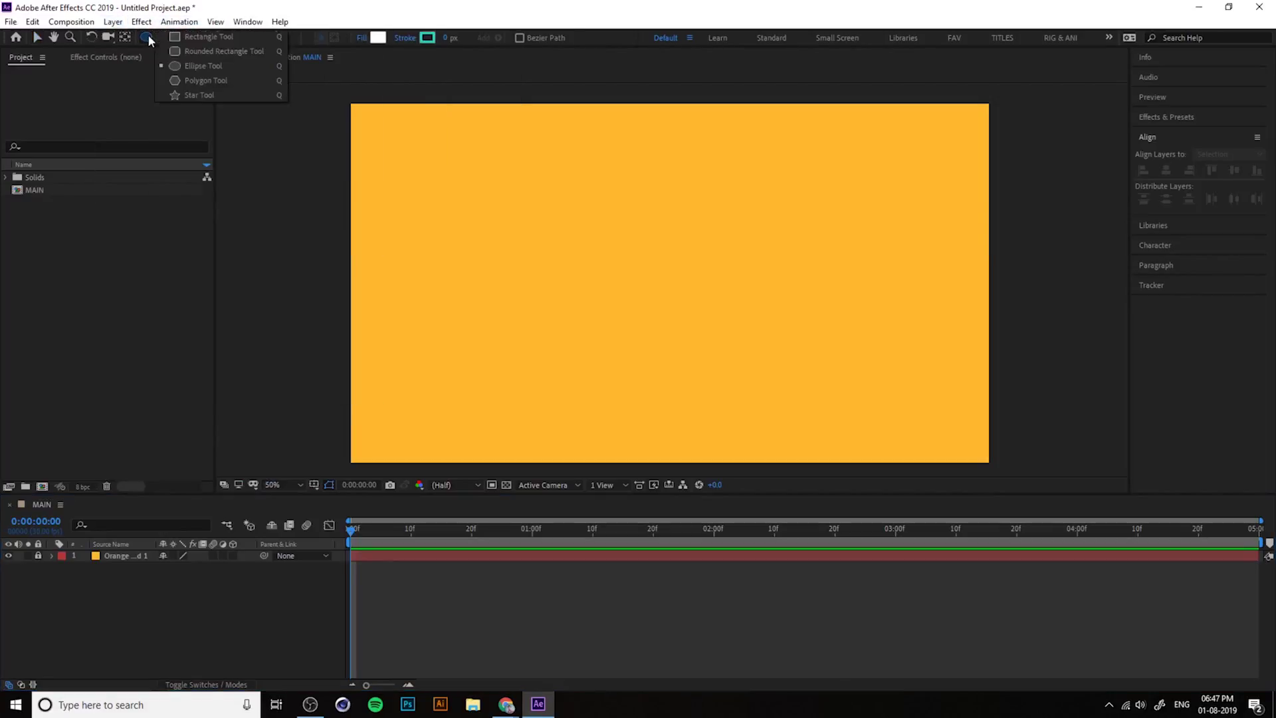
left_click(227, 80)
left_click_drag(601, 227, 667, 282)
left_click(36, 38)
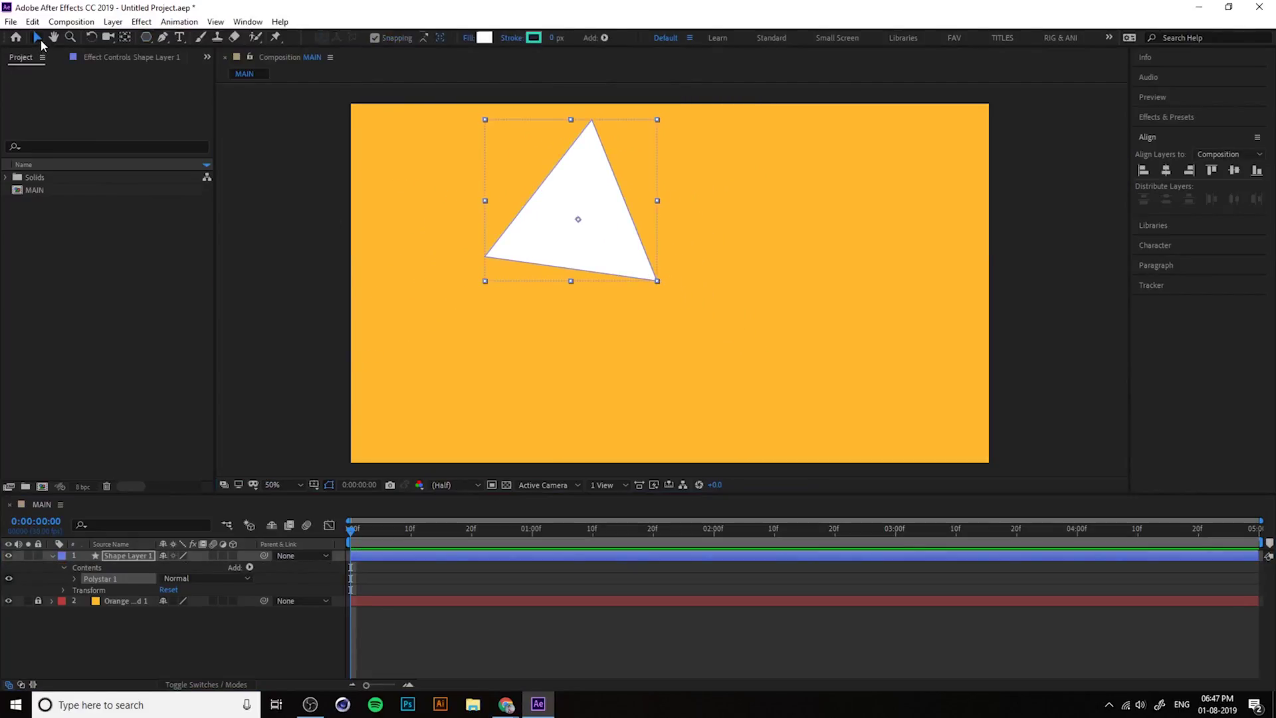
left_click_drag(596, 182, 698, 260)
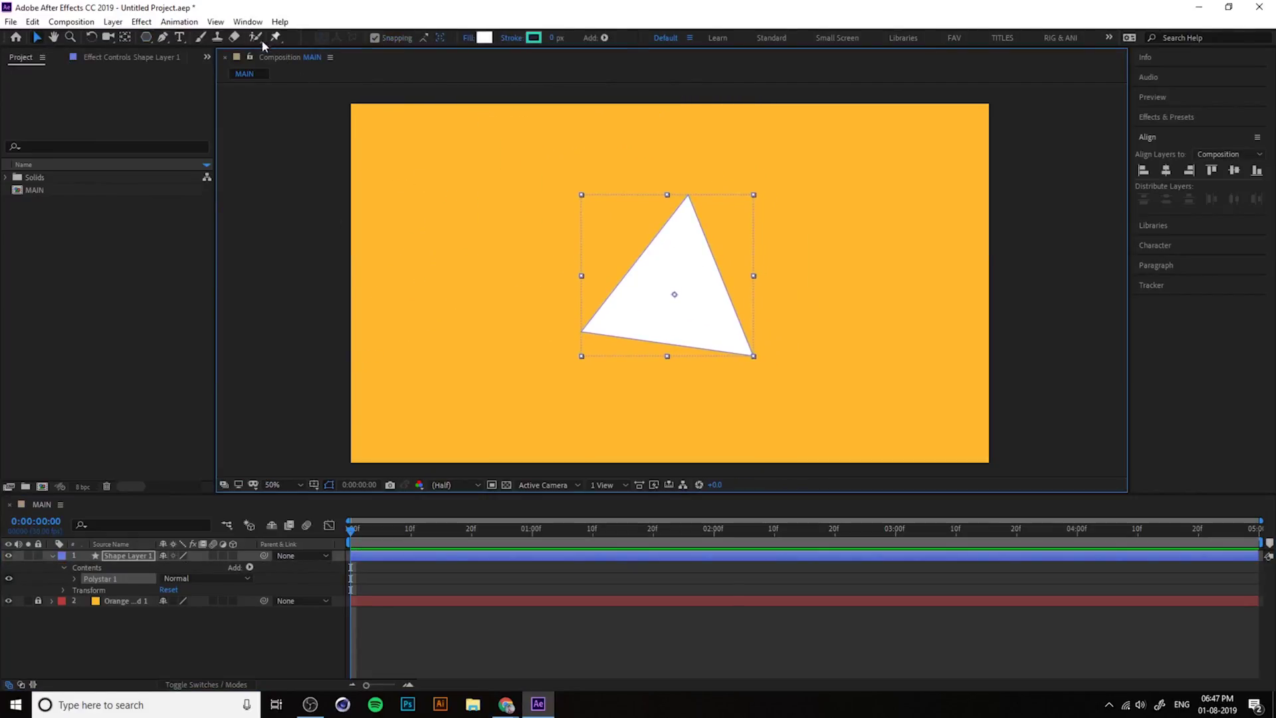
Open Anchor Point Mover and centre the triangle layer's anchor point, keeping the floating panel beside the triangle
left_click(248, 22)
left_click(370, 131)
left_click(950, 295)
left_click_drag(947, 230, 962, 165)
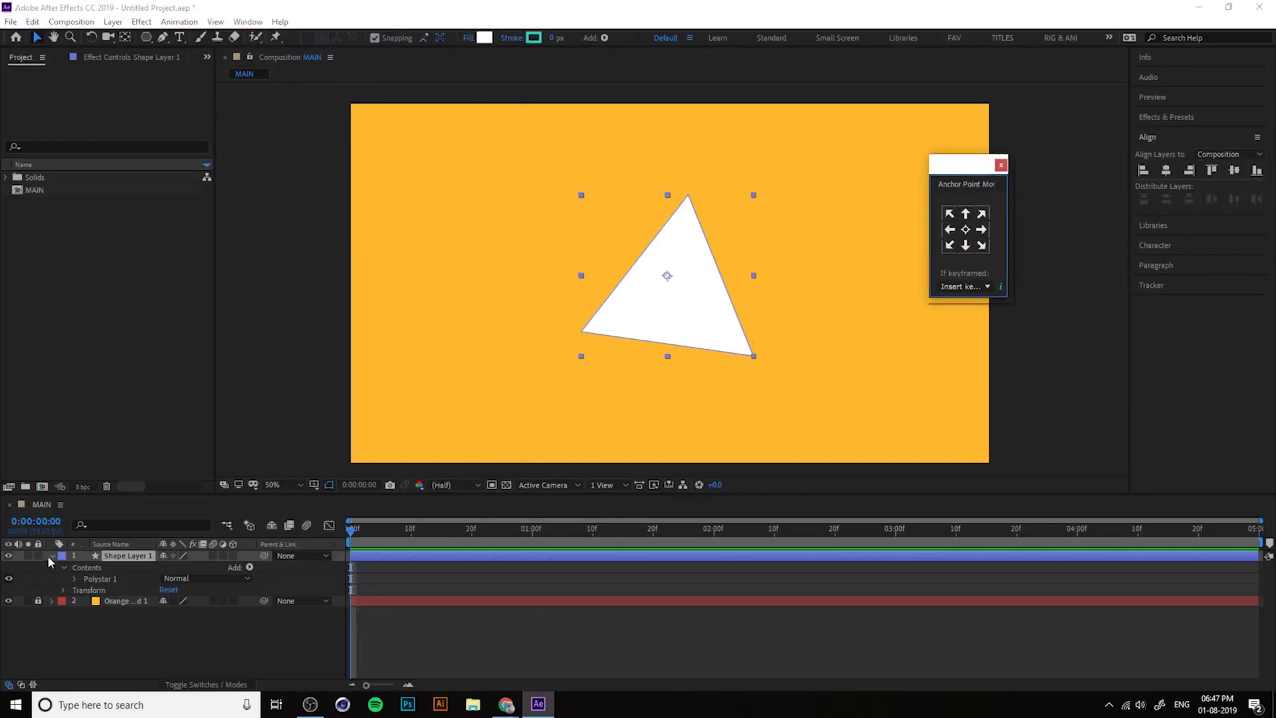
Look over the layer's Transform properties, and move Polystar 1 within its Contents to the left half of the composition
left_click(64, 568)
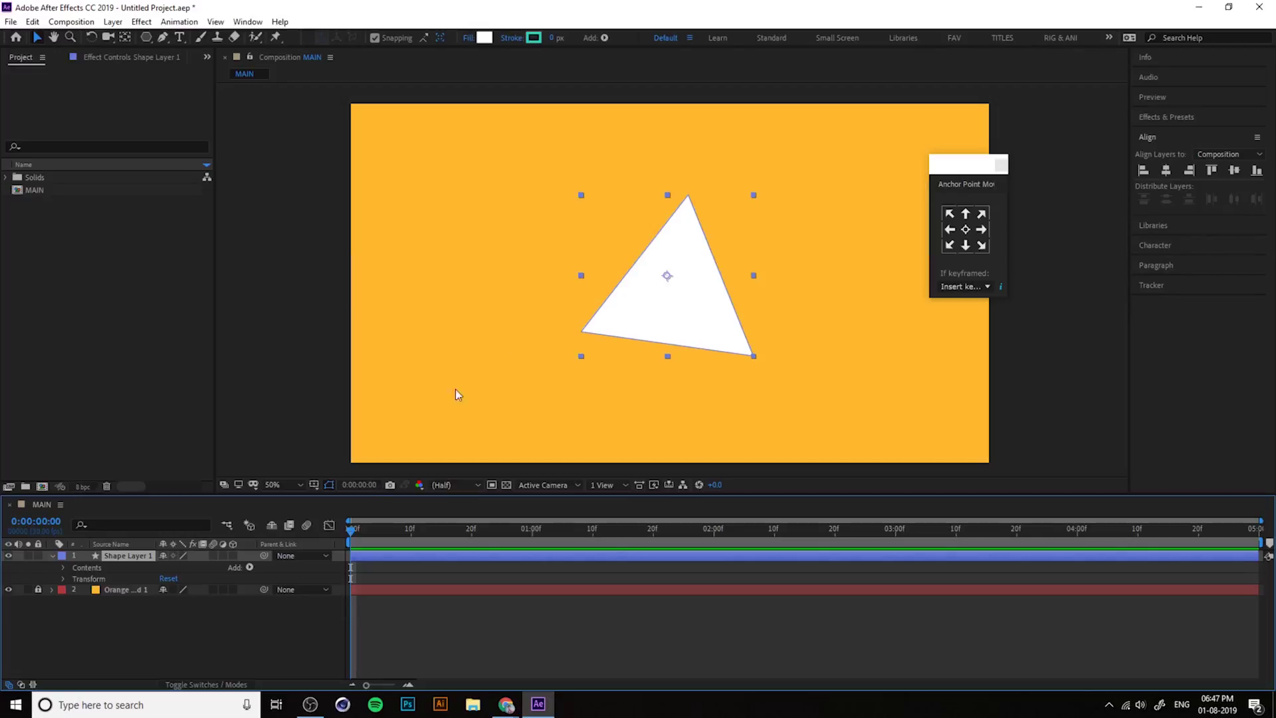
left_click(64, 579)
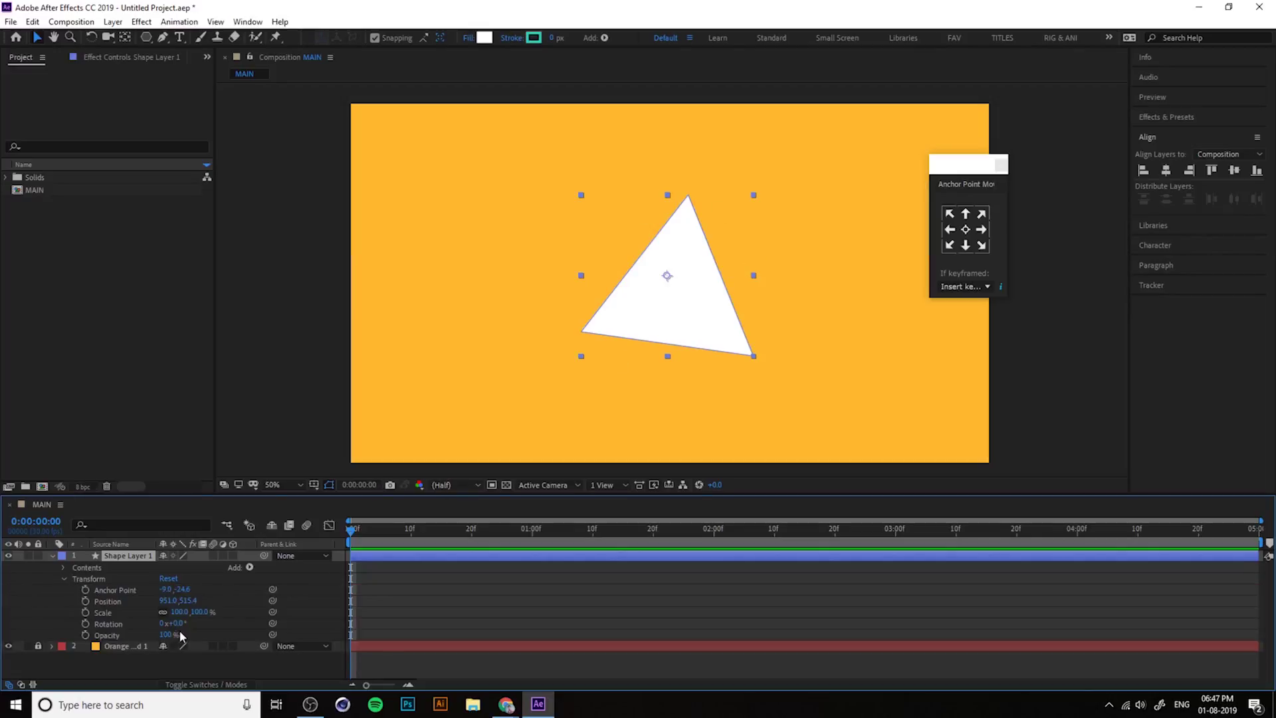
left_click(62, 578)
left_click(93, 567)
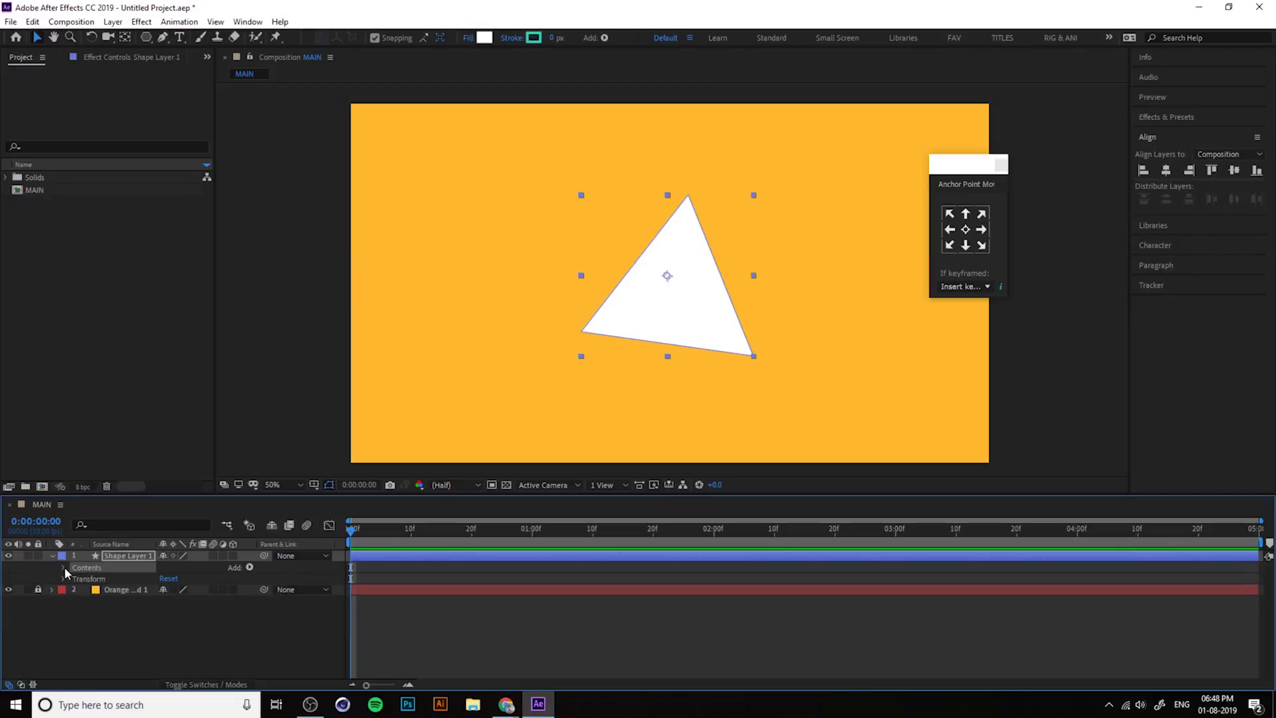
left_click(64, 567)
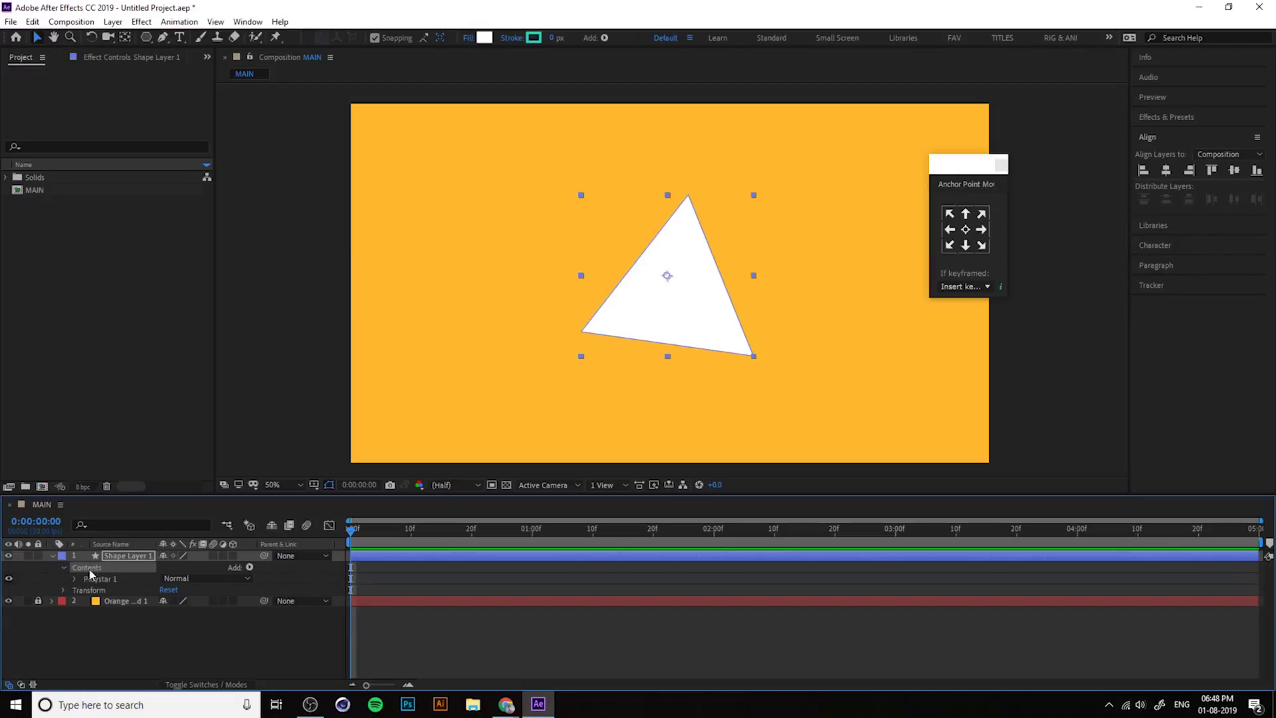
left_click(105, 584)
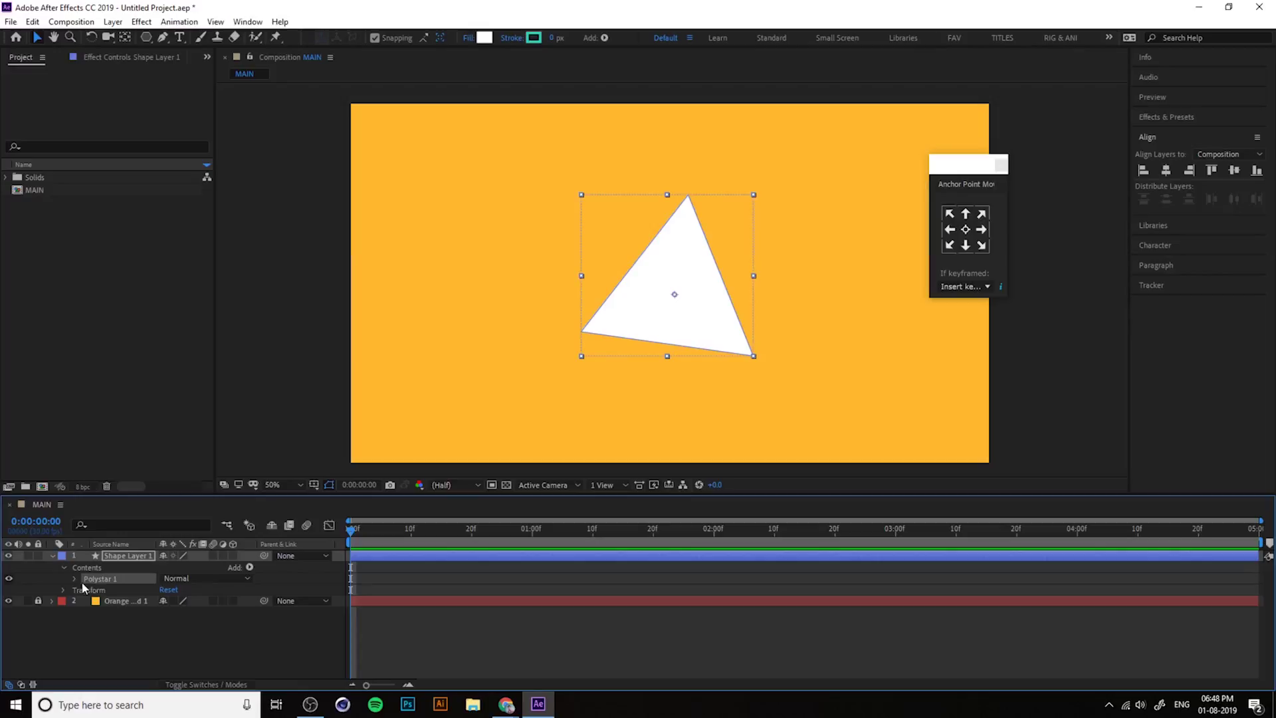
left_click_drag(699, 302, 548, 308)
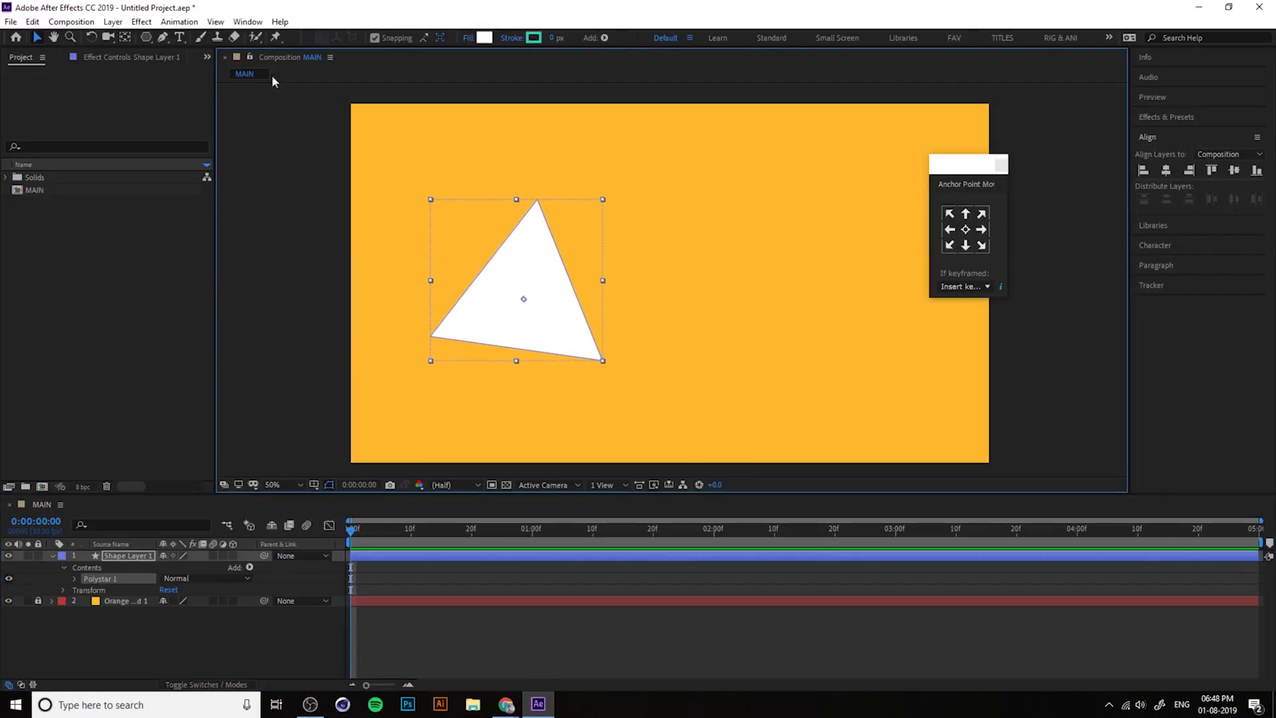
Draw a rounded rectangle to the right of the triangle within the same shape layer
left_click(147, 38)
left_click_drag(156, 40, 248, 63)
mouse_move(751, 230)
left_mouse_down()
mouse_move(848, 340)
mouse_move(906, 362)
mouse_move(907, 346)
left_mouse_up()
left_click(38, 41)
left_click_drag(909, 302, 877, 289)
Expand Polystar 1 and examine its path, stroke, fill and own transform properties
left_click(104, 589)
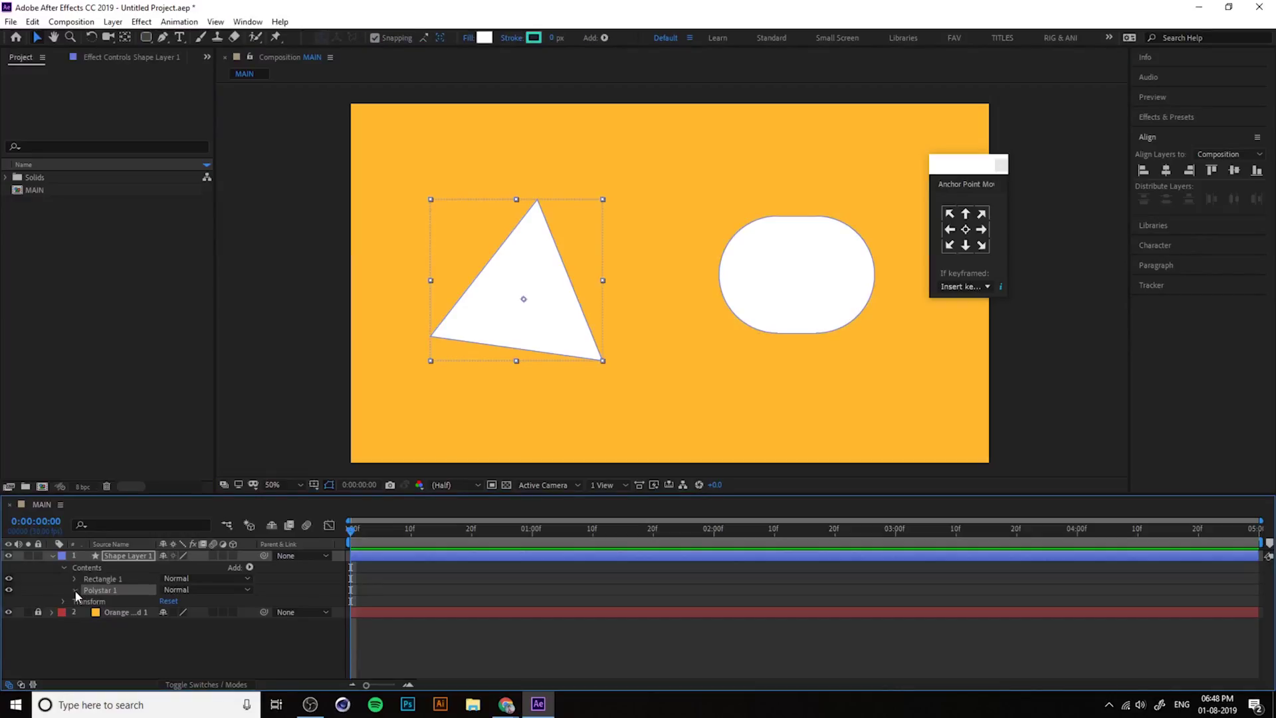
left_click(75, 590)
left_click(111, 614)
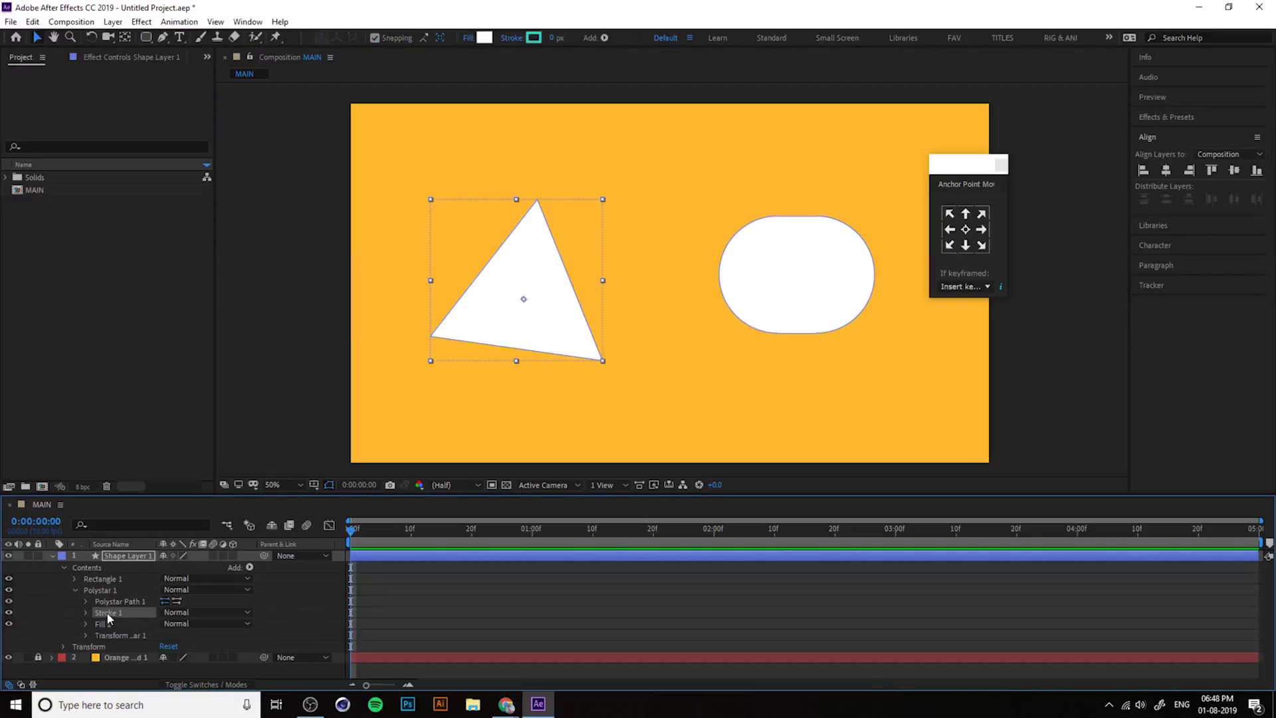
left_click(112, 635)
left_click(86, 634)
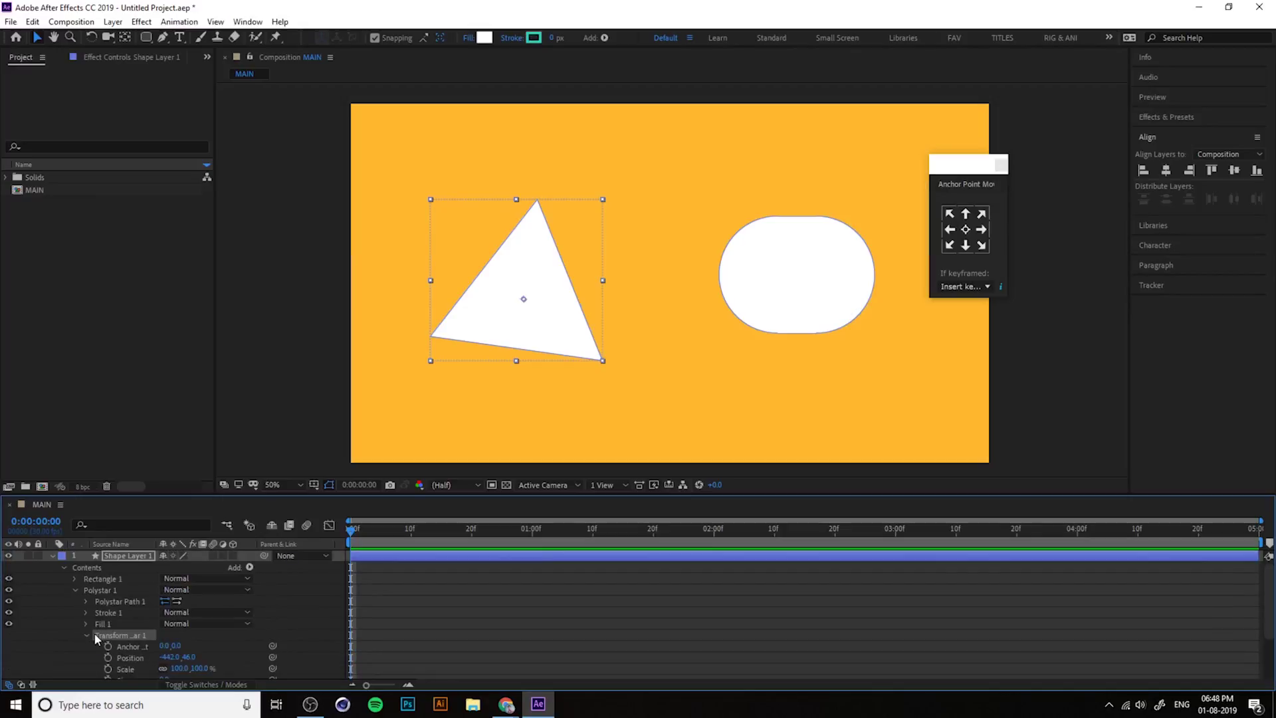
left_click(90, 635)
Delete the Polystar 1 triangle and restore it, checking Rectangle 1's component properties in between
left_click(107, 591)
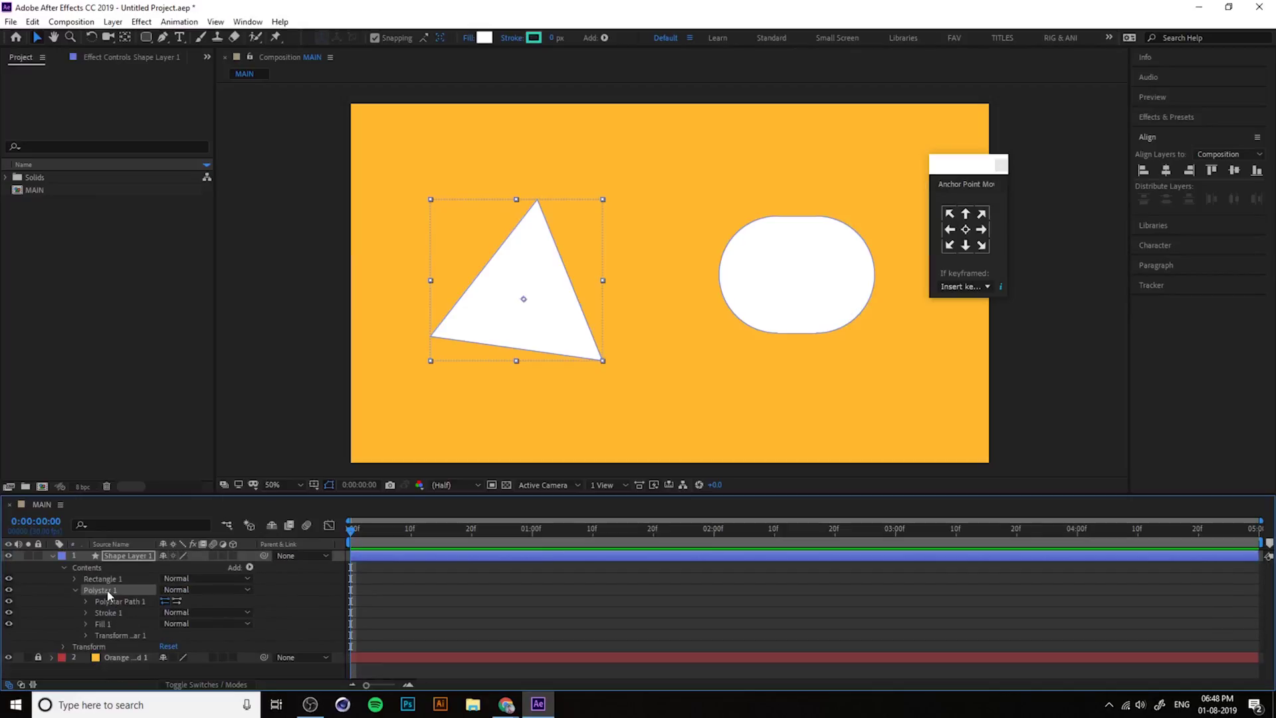
key("Delete")
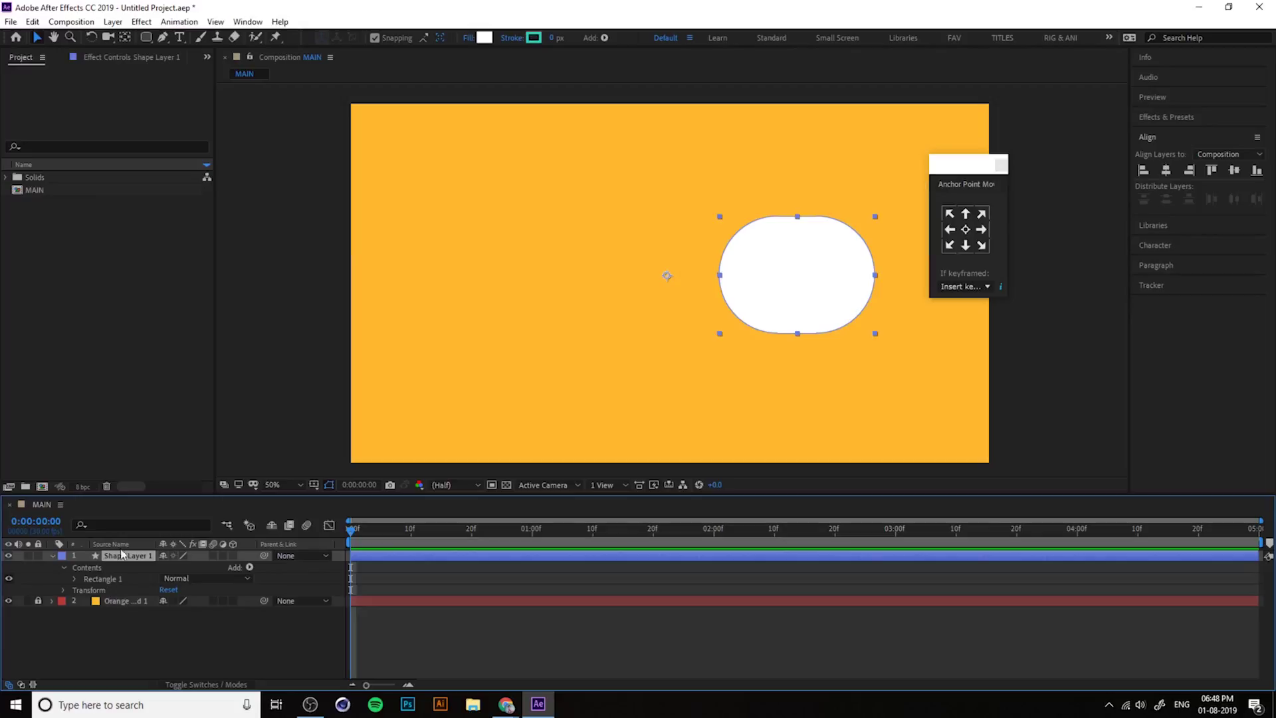
left_click(73, 579)
left_click(131, 591)
left_click(89, 588)
left_click(87, 589)
left_click(87, 590)
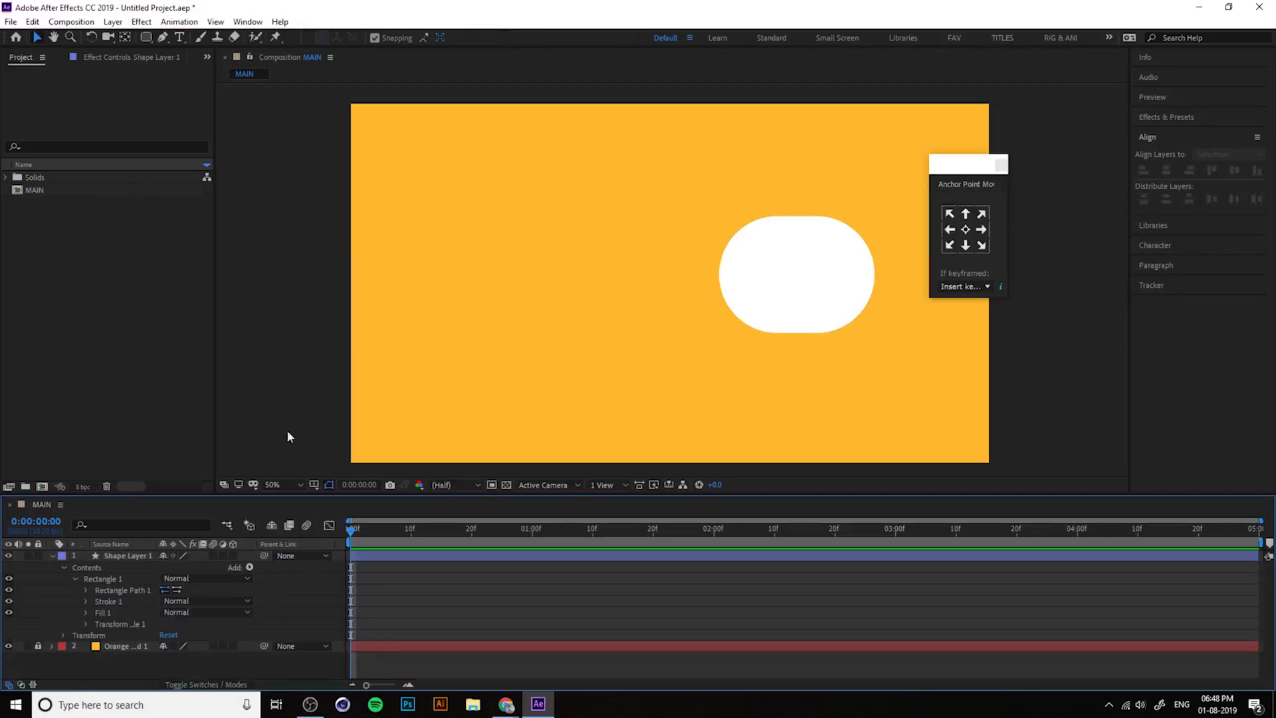
key("ctrl+v")
Set Polystar 1's path to 5 points with an outer roundness of about 98.8%
left_click(76, 635)
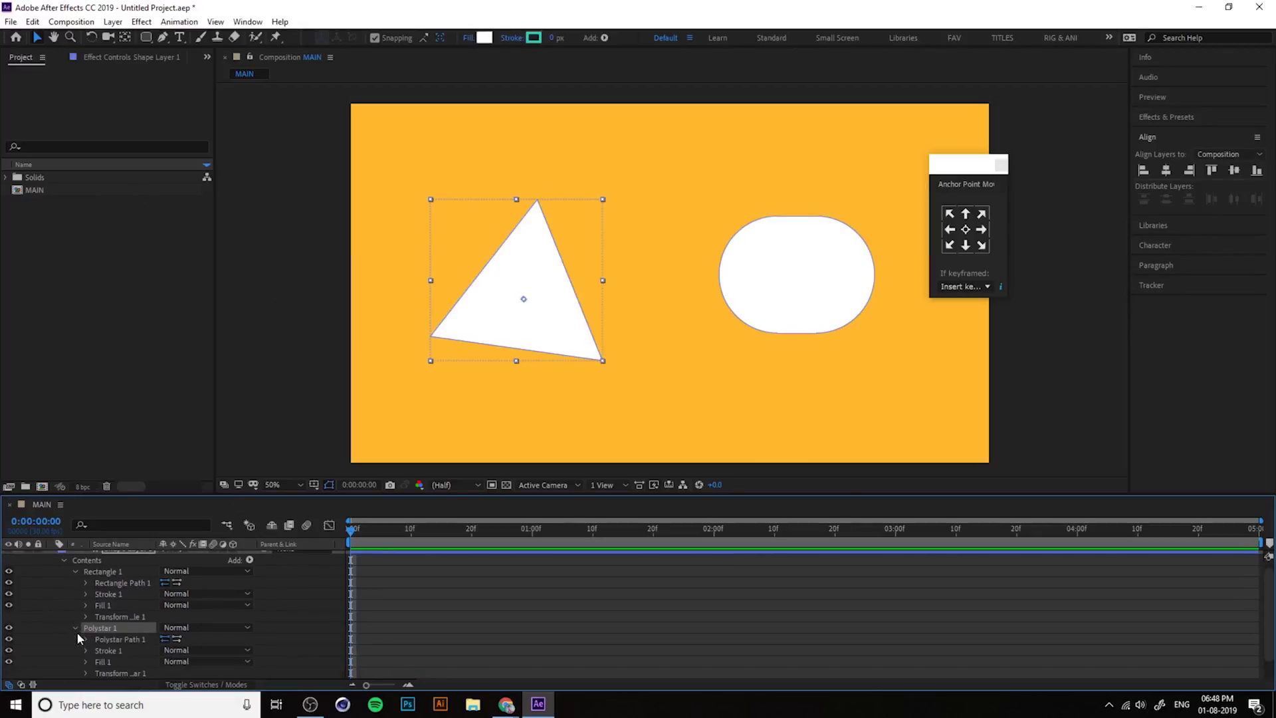
left_click(87, 615)
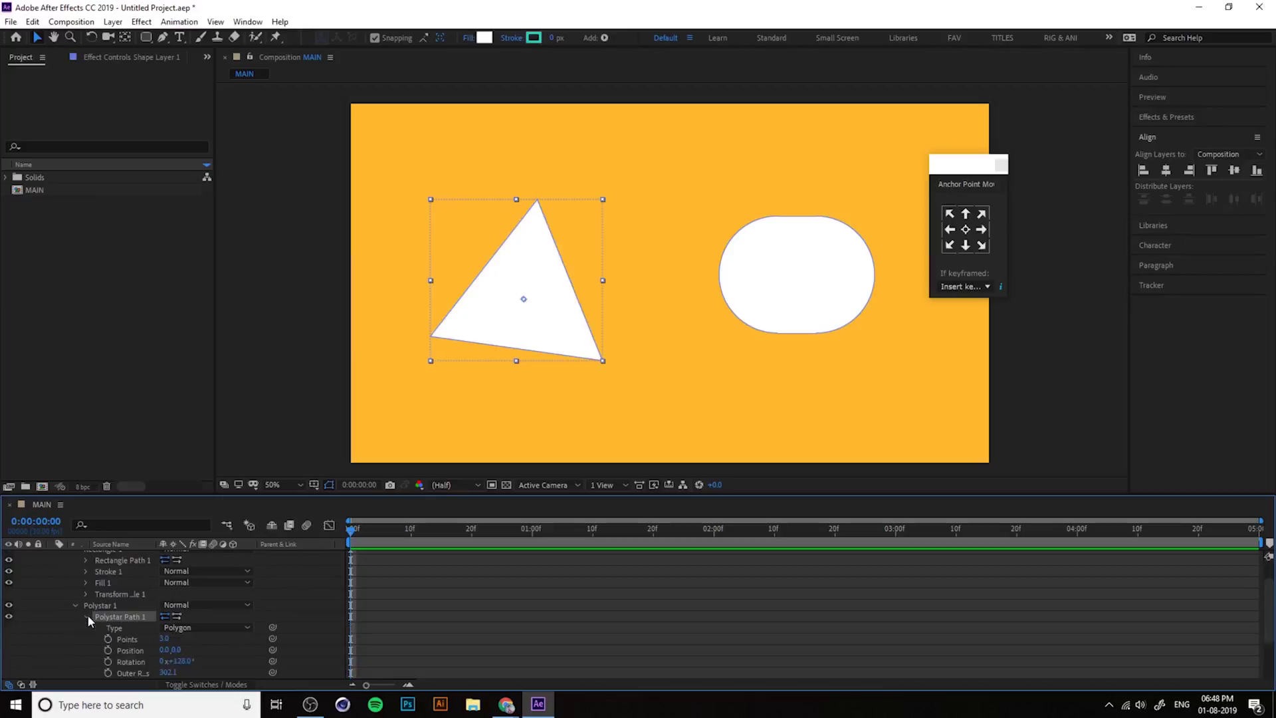
left_click_drag(165, 593, 286, 615)
left_click(758, 381)
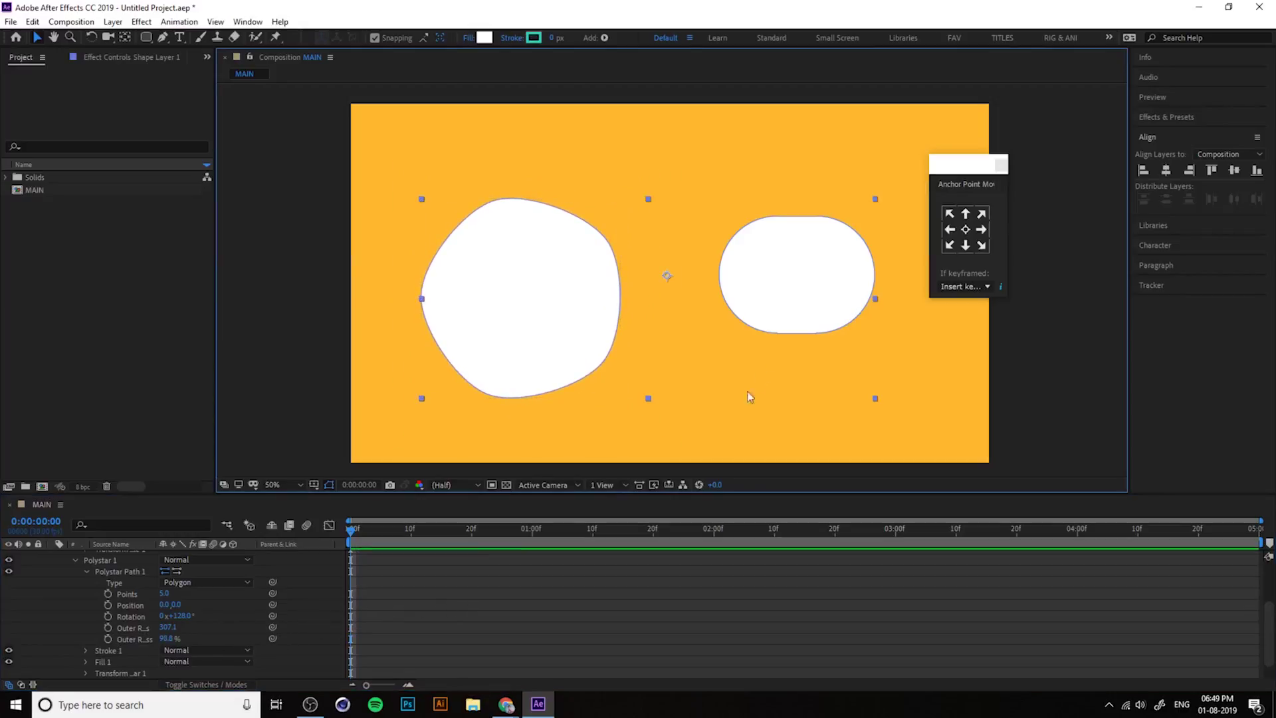
Expand Rectangle 1's path properties and enlarge the rounded rectangle to about 514.5 by 387
scroll(159, 609, "up", 3)
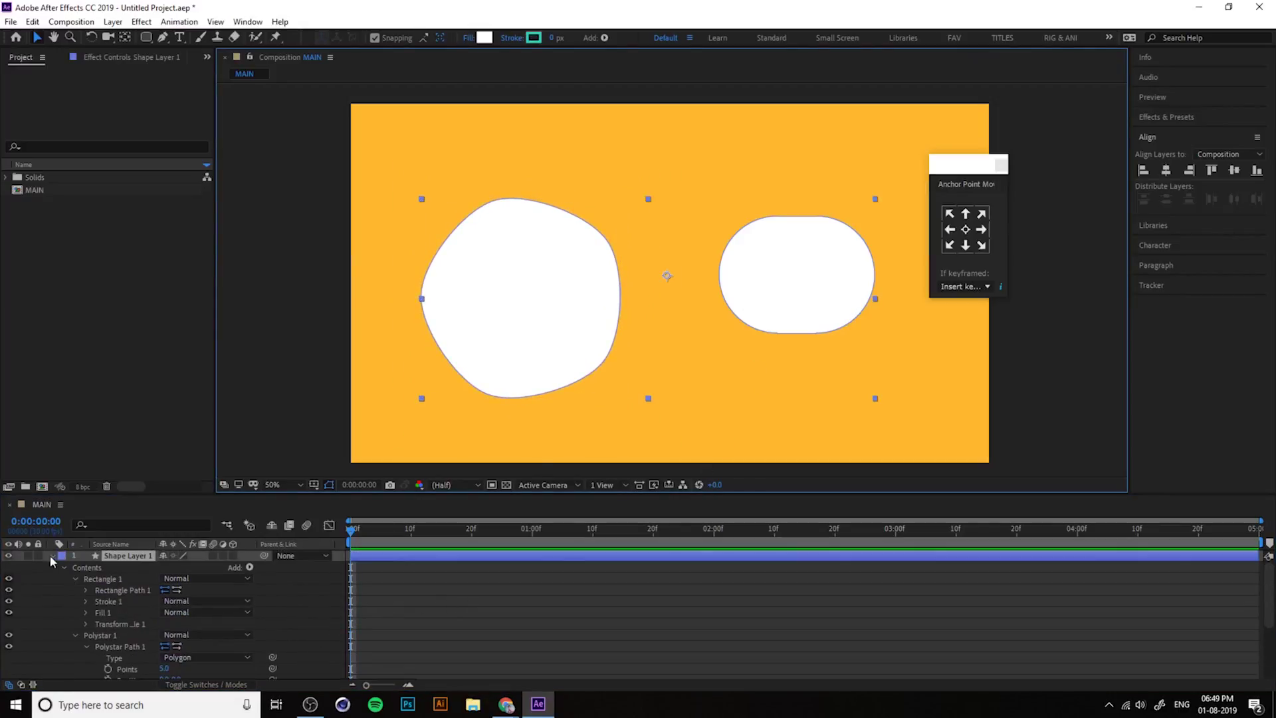
left_click(76, 636)
left_click(114, 579)
left_click(85, 590)
left_click(173, 612)
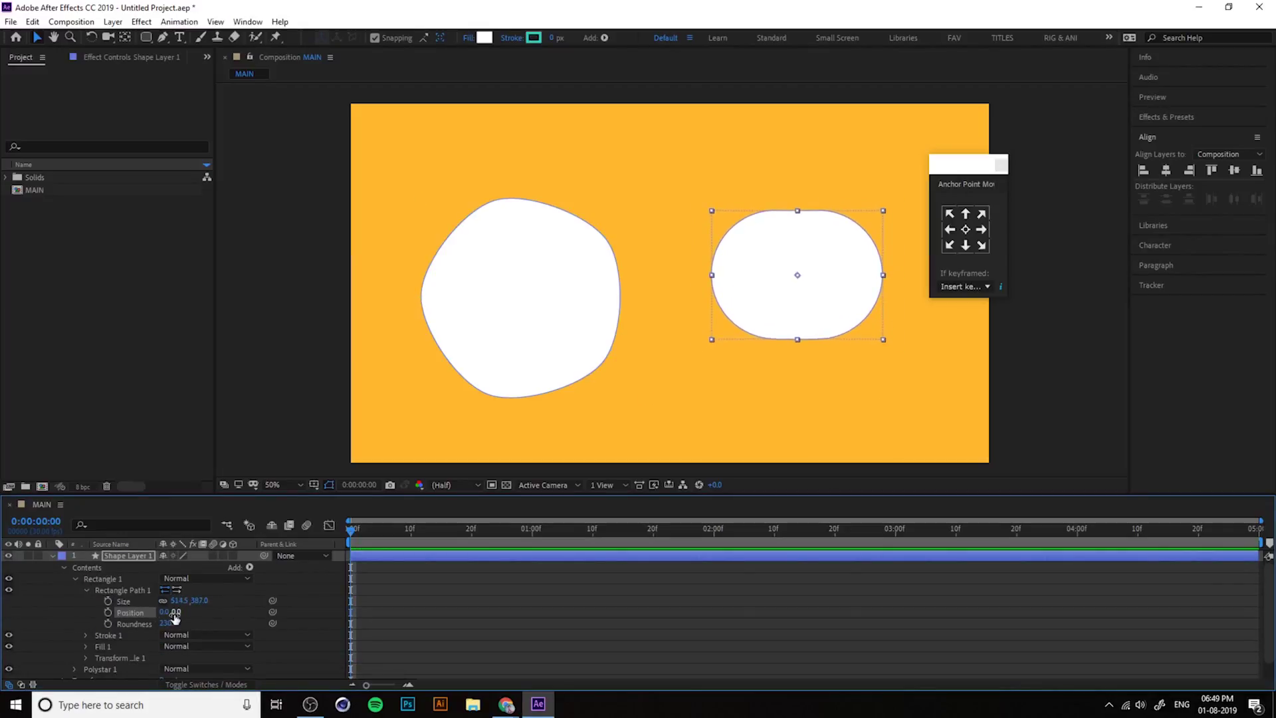
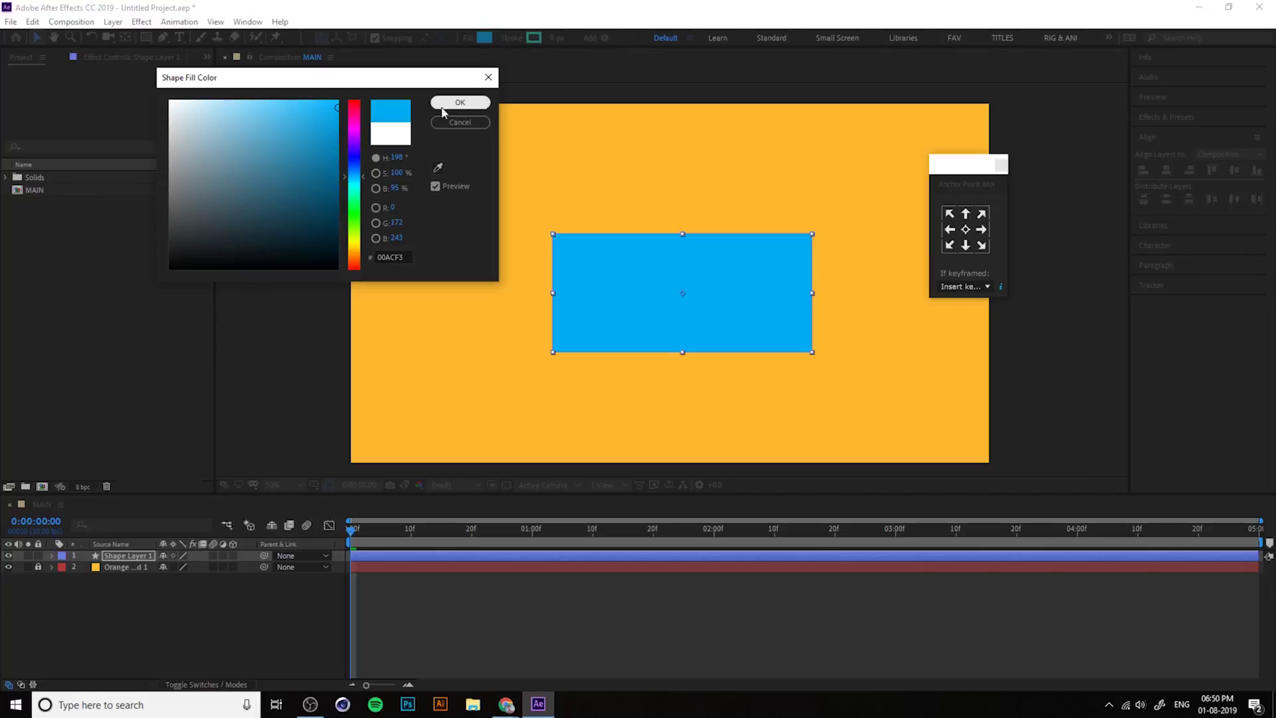
Apply the 00ACF3 blue fill to the rectangle and give it a black 000000 stroke 20 px wide
left_click(459, 102)
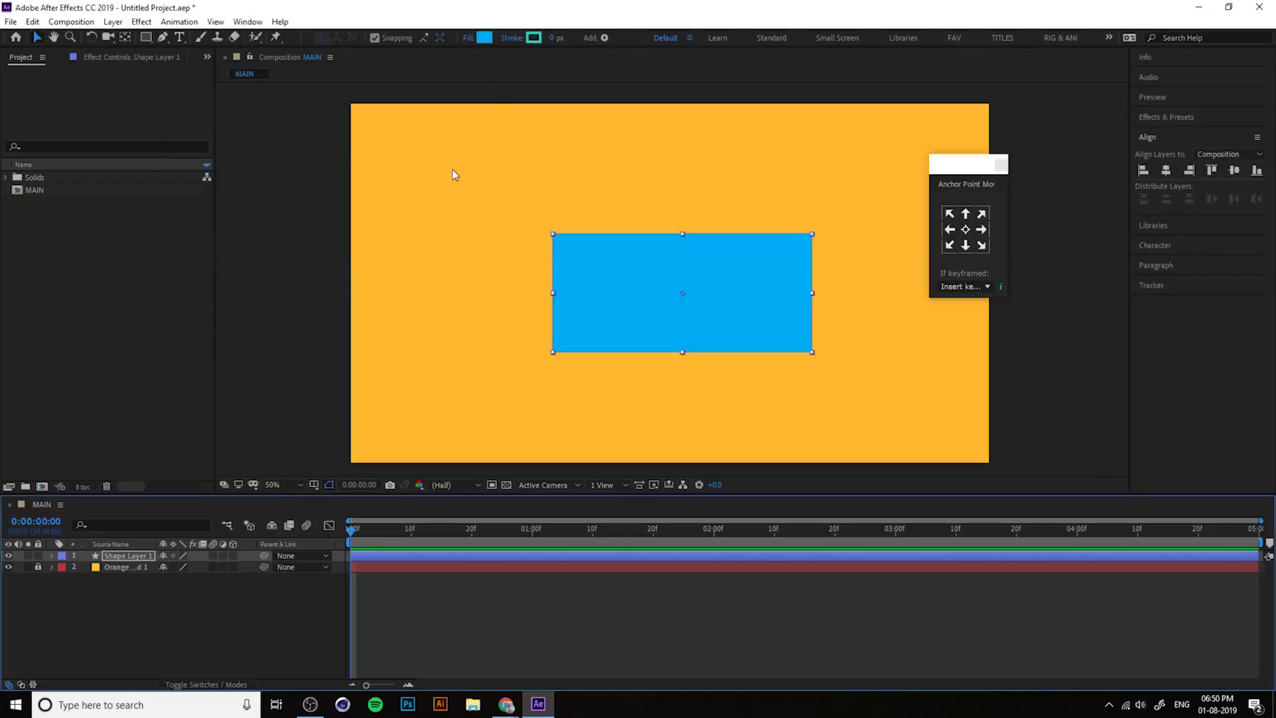
left_click(534, 38)
mouse_move(193, 136)
left_mouse_down()
mouse_move(183, 142)
mouse_move(170, 101)
mouse_move(140, 278)
left_mouse_up()
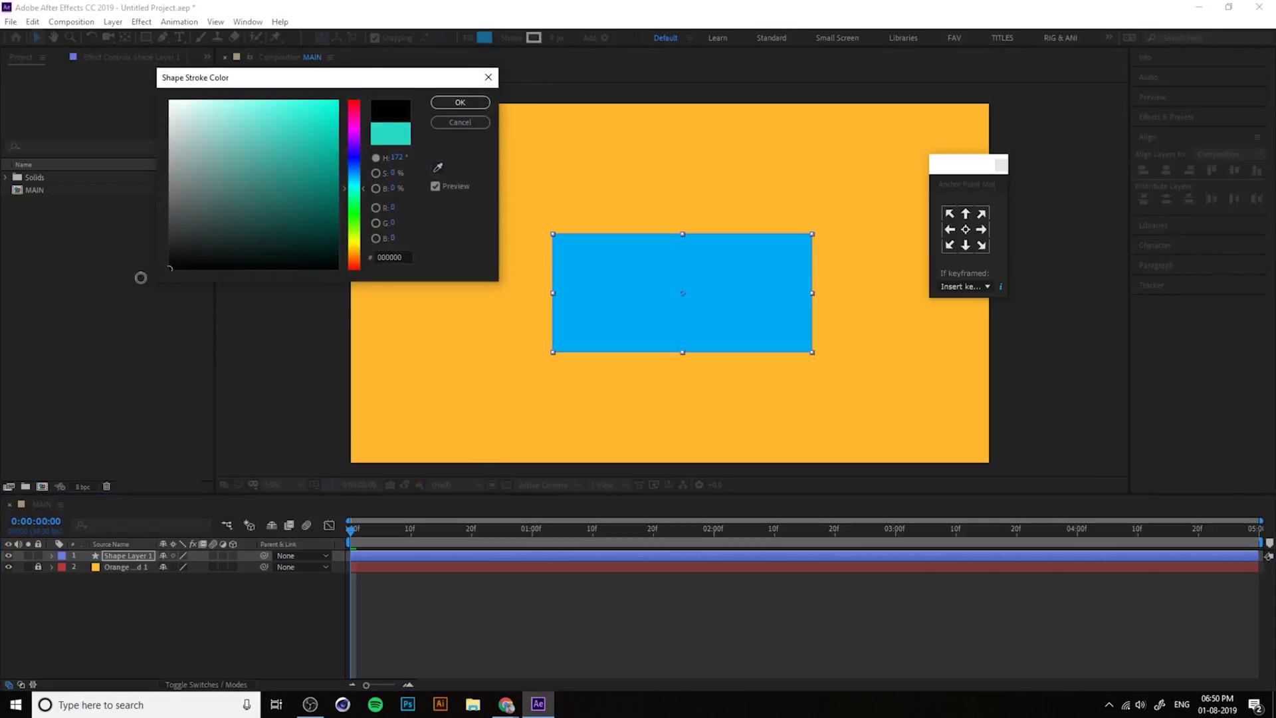
left_click(469, 103)
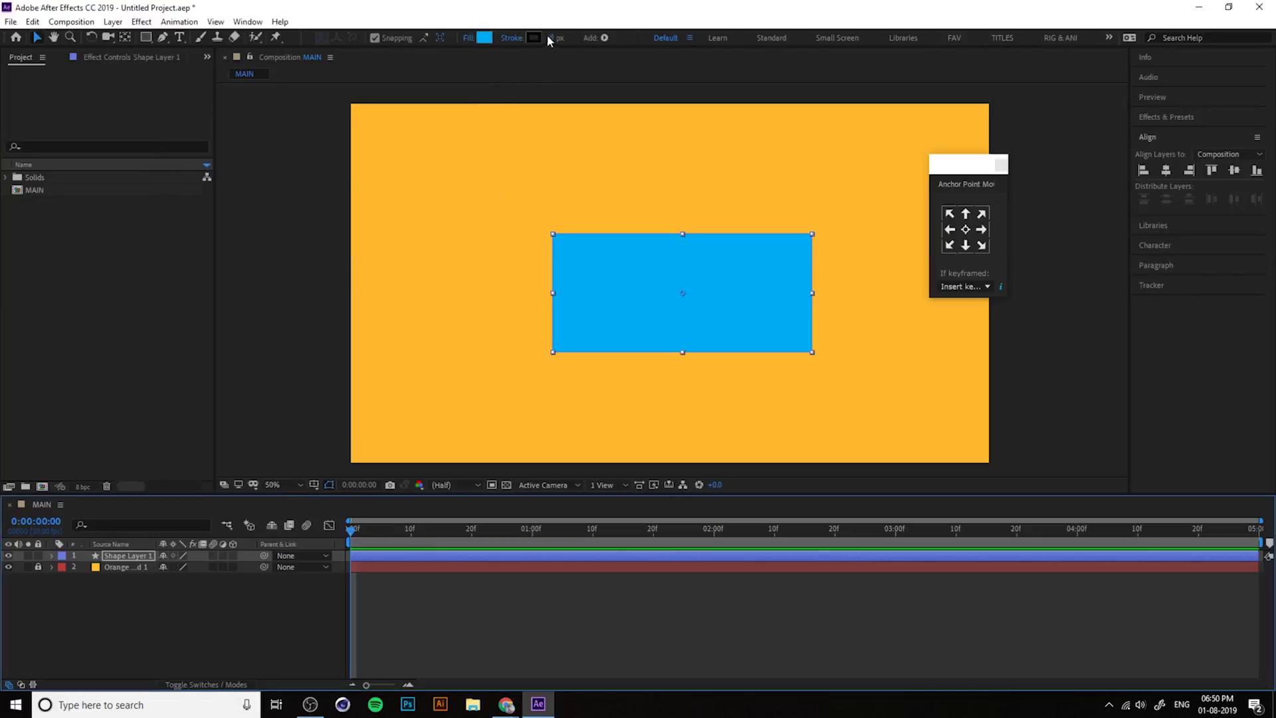
mouse_move(549, 37)
left_mouse_down()
mouse_move(615, 42)
mouse_move(551, 51)
mouse_move(568, 40)
left_mouse_up()
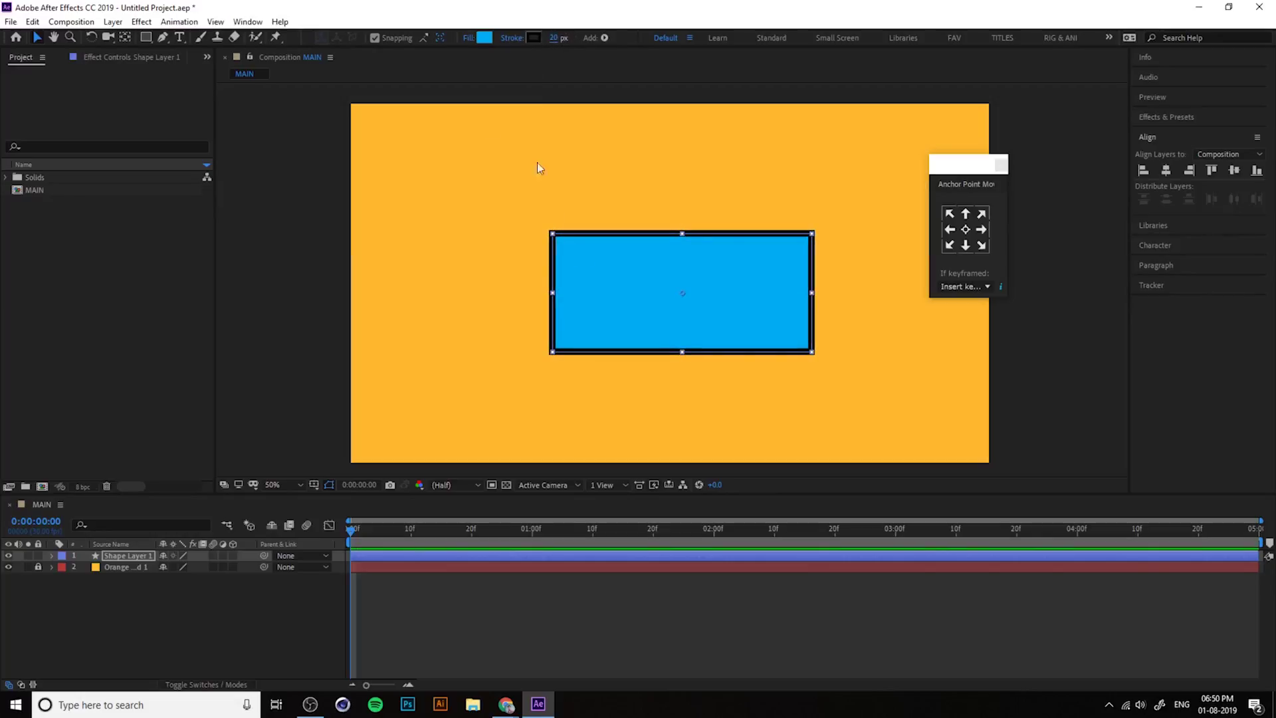
Change the colour of Fill 1 inside Rectangle 1's contents to red F30028
left_click(53, 555)
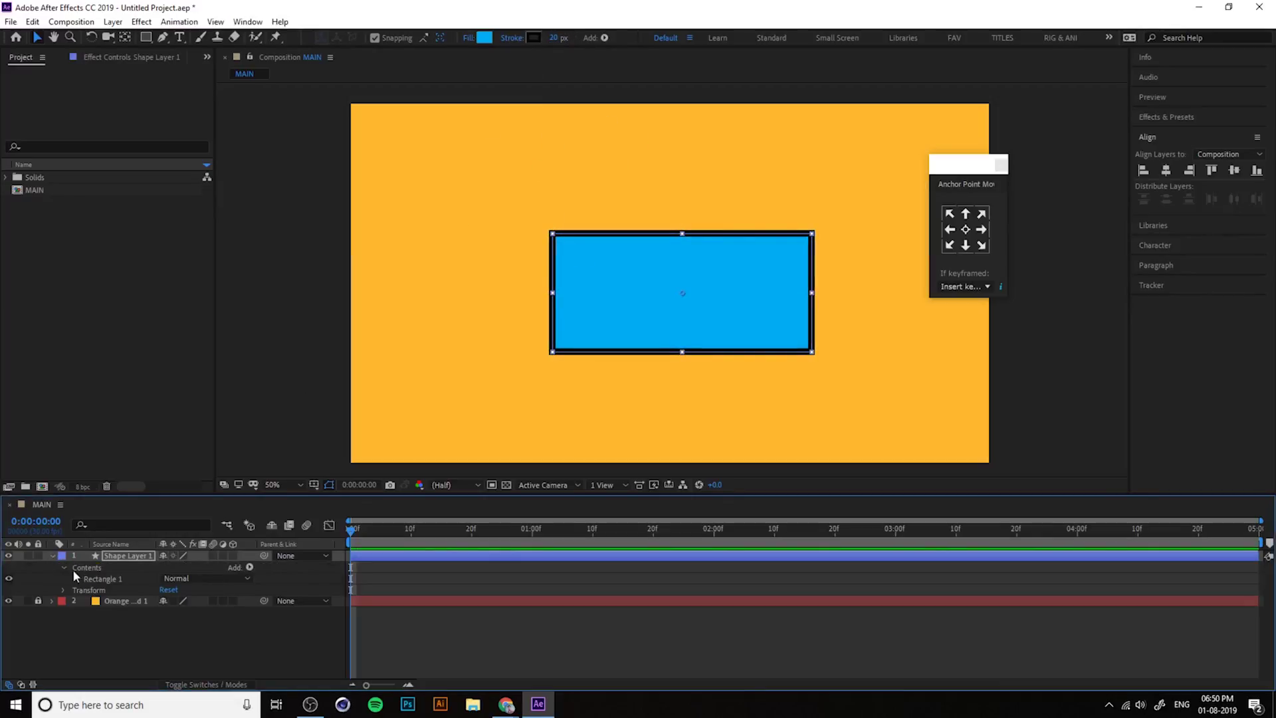
left_click(97, 579)
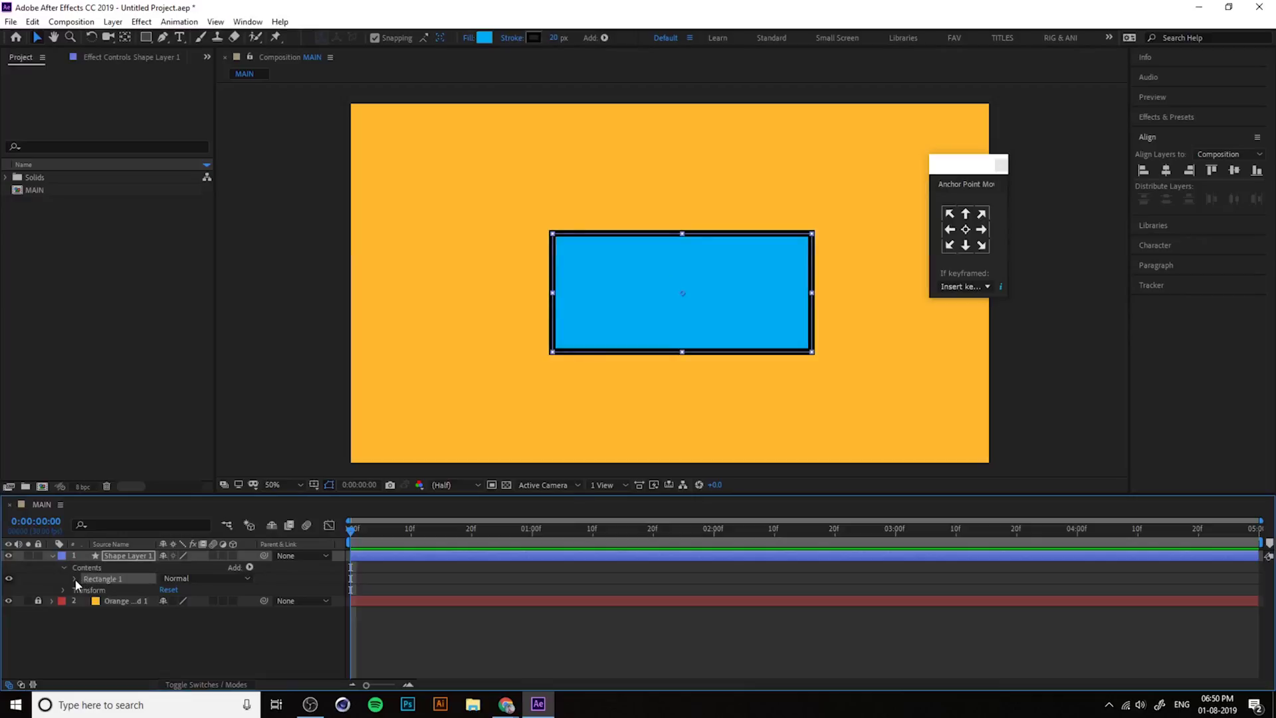
left_click(75, 579)
left_click(114, 613)
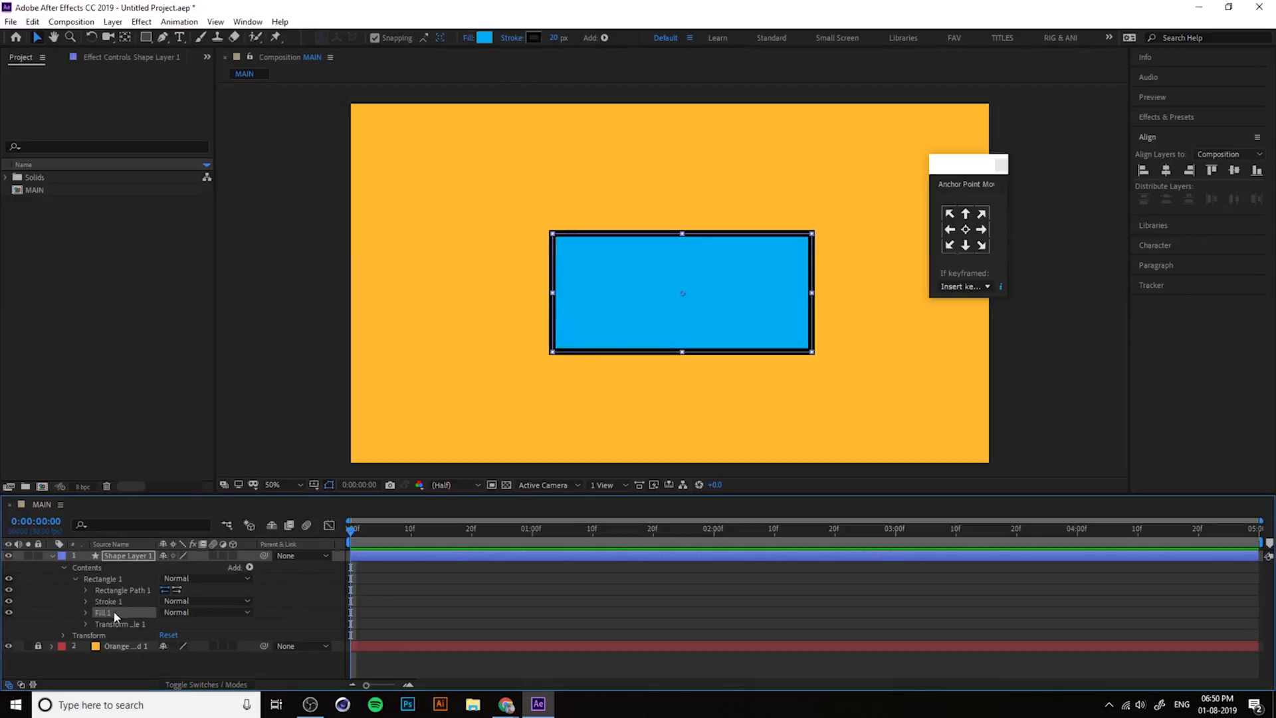
left_click(85, 612)
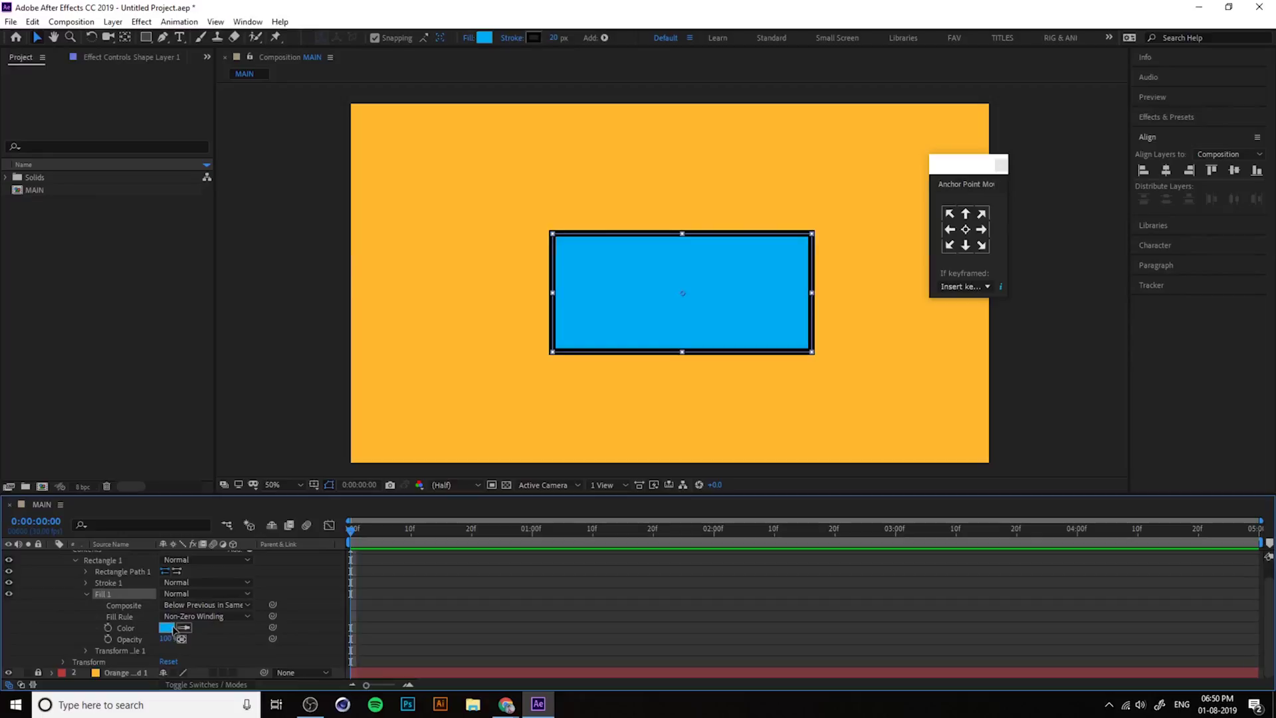
left_click(167, 628)
left_click_drag(357, 145, 357, 104)
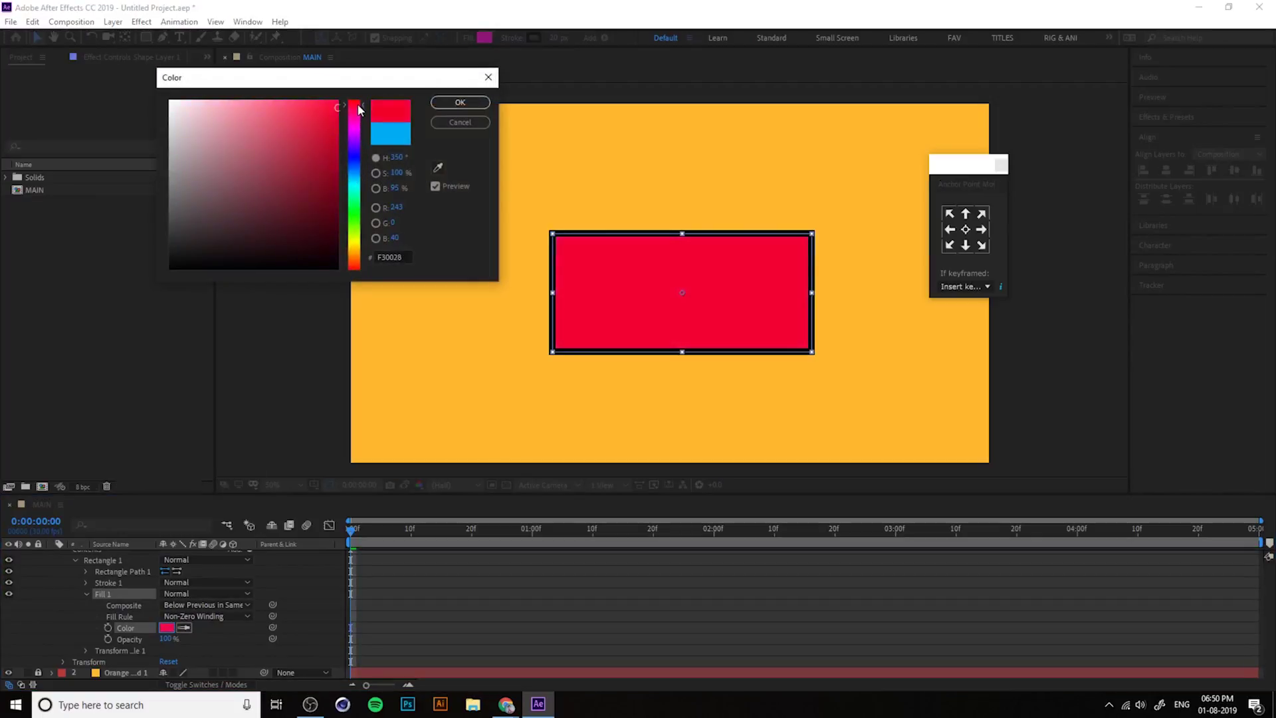
left_click(460, 102)
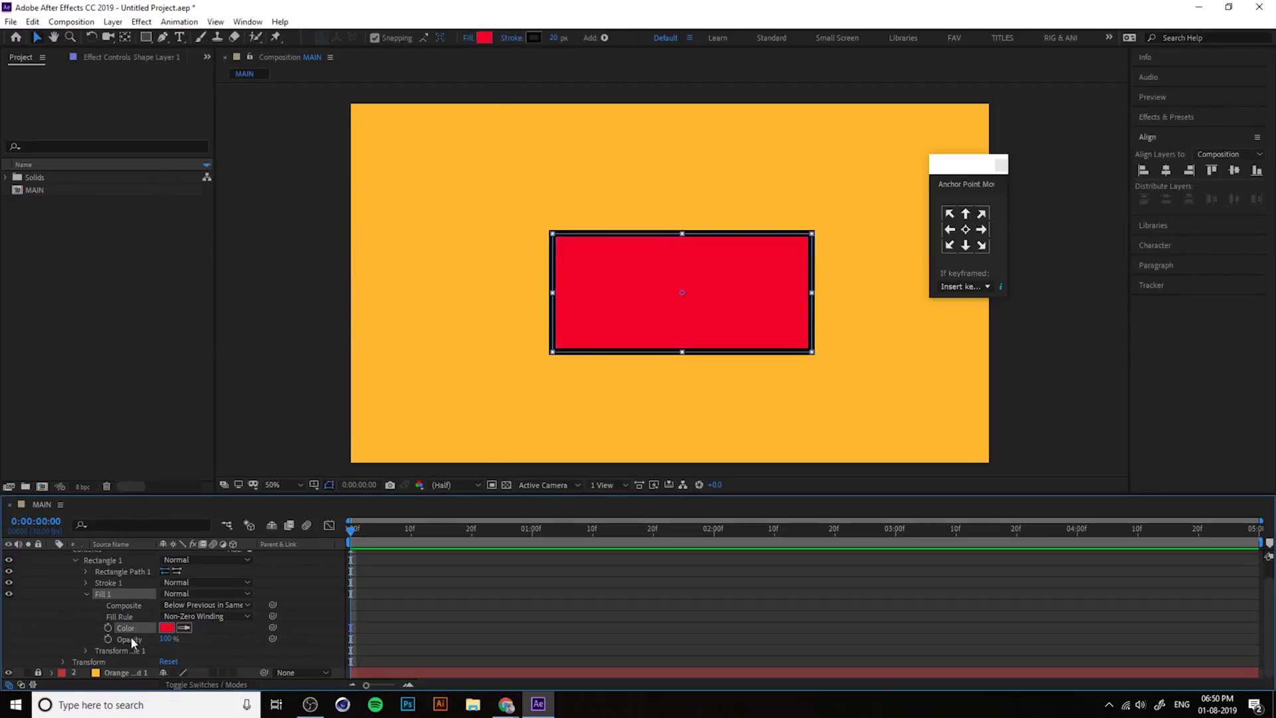
Set Fill 1's opacity to 100% and change the colour of Stroke 1 in Rectangle 1 to blue 0030FF
left_click_drag(166, 639, 322, 650)
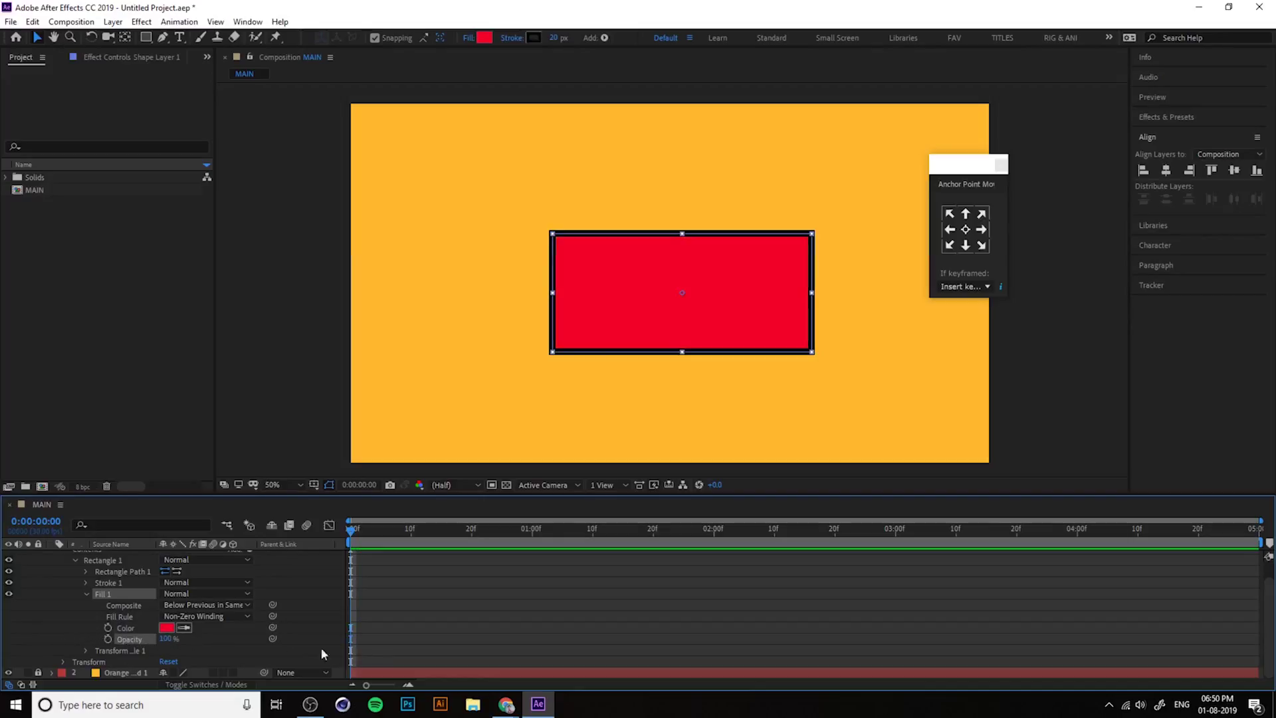
left_click(86, 594)
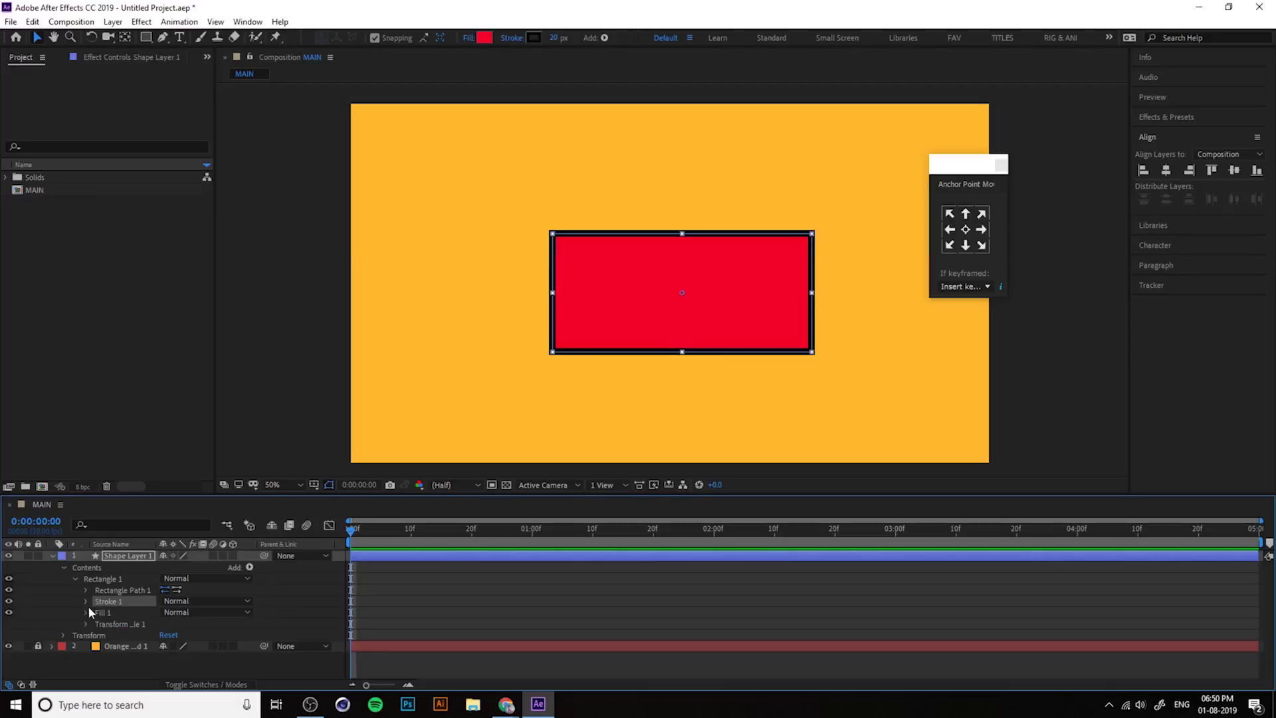
left_click(86, 601)
left_click(167, 605)
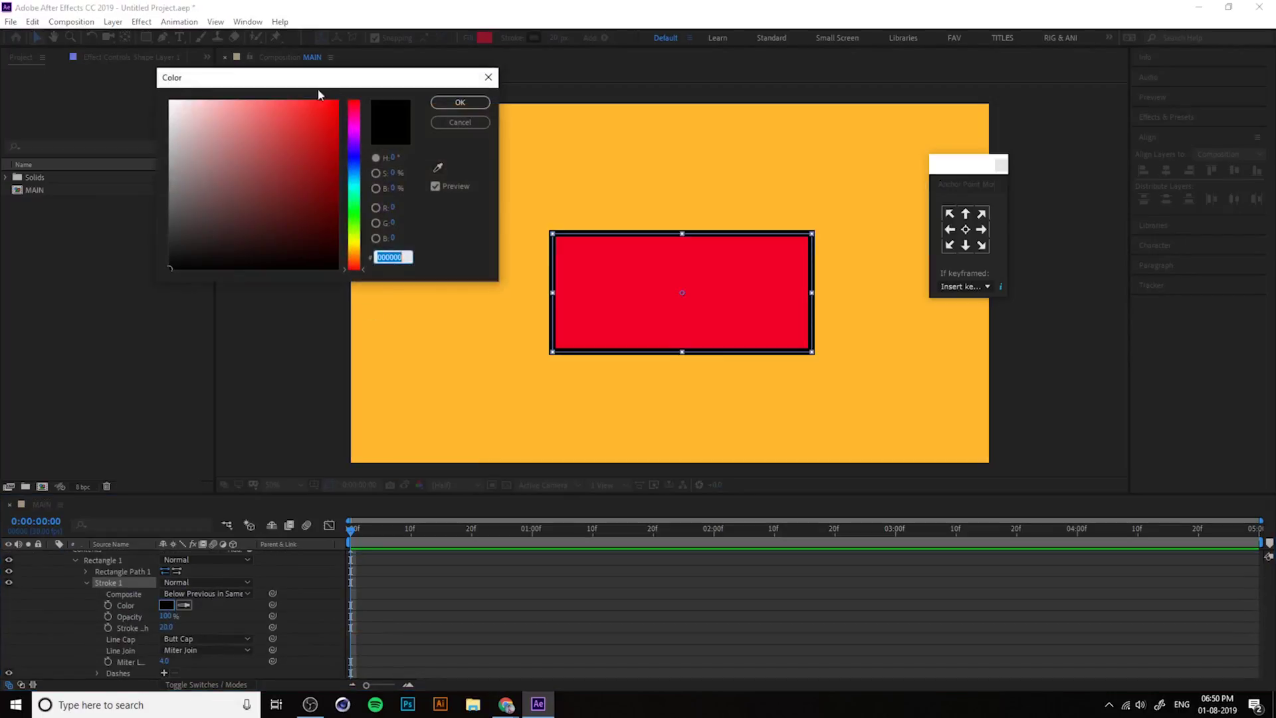
left_click(128, 99)
left_click_drag(130, 113, 43, 218)
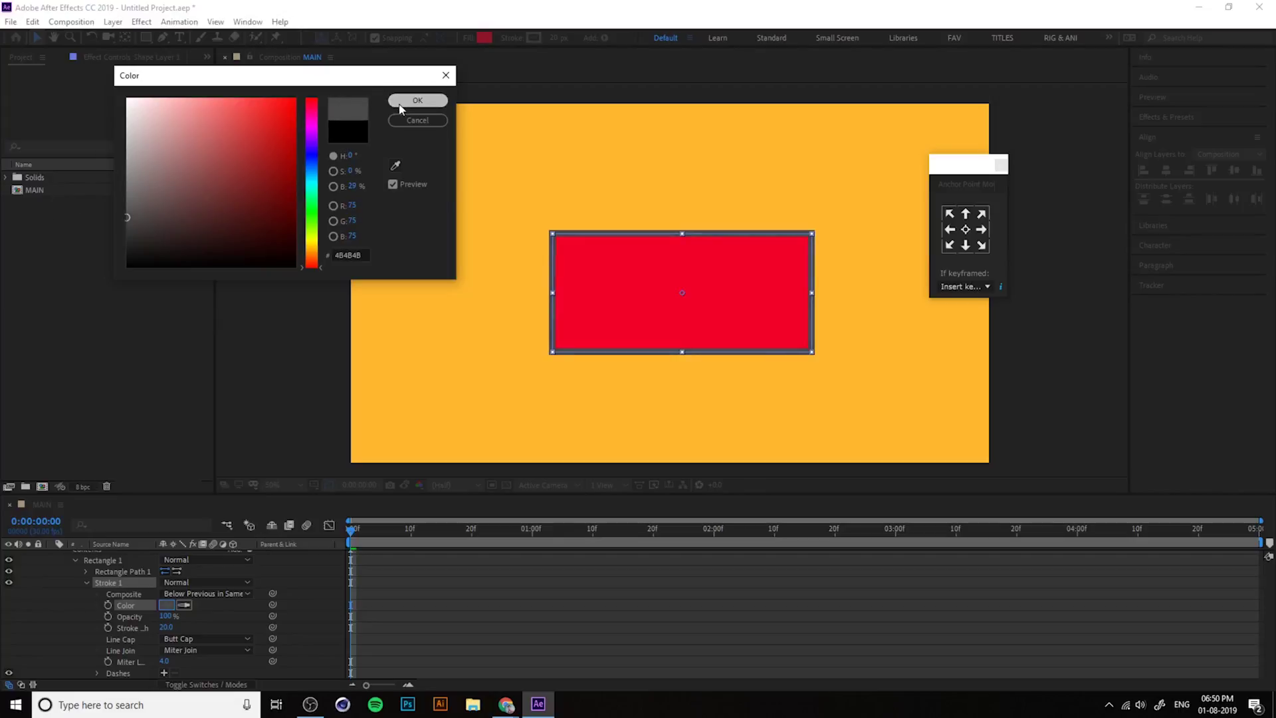
left_click(294, 99)
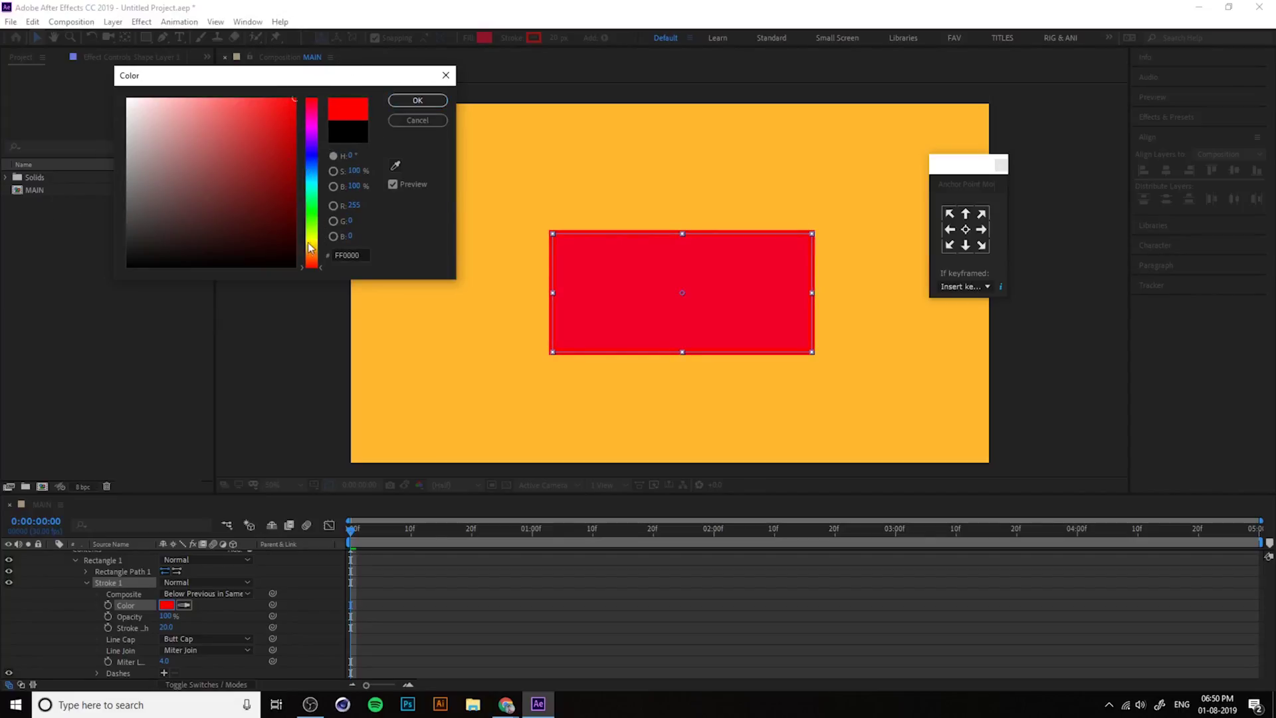
left_click_drag(316, 259, 317, 158)
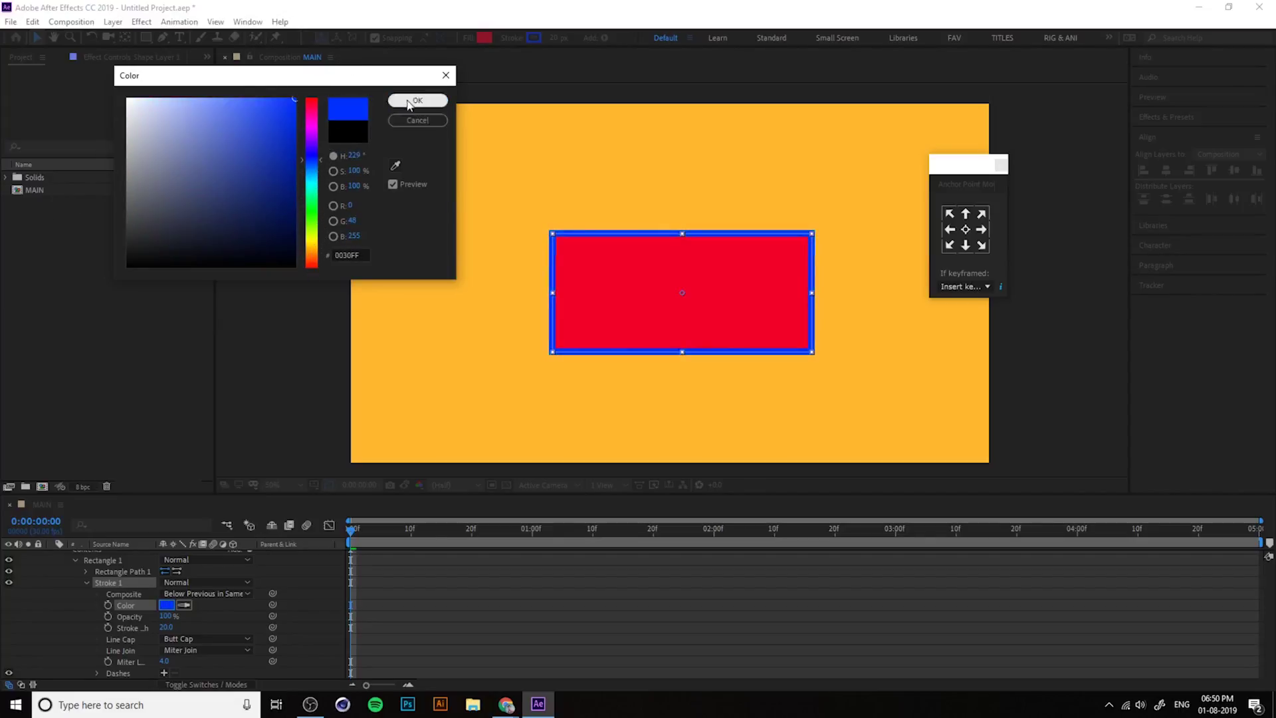
left_click(417, 101)
Set Stroke 1's width to 29 and its line cap to Round Cap
scroll(111, 617, "down", 3)
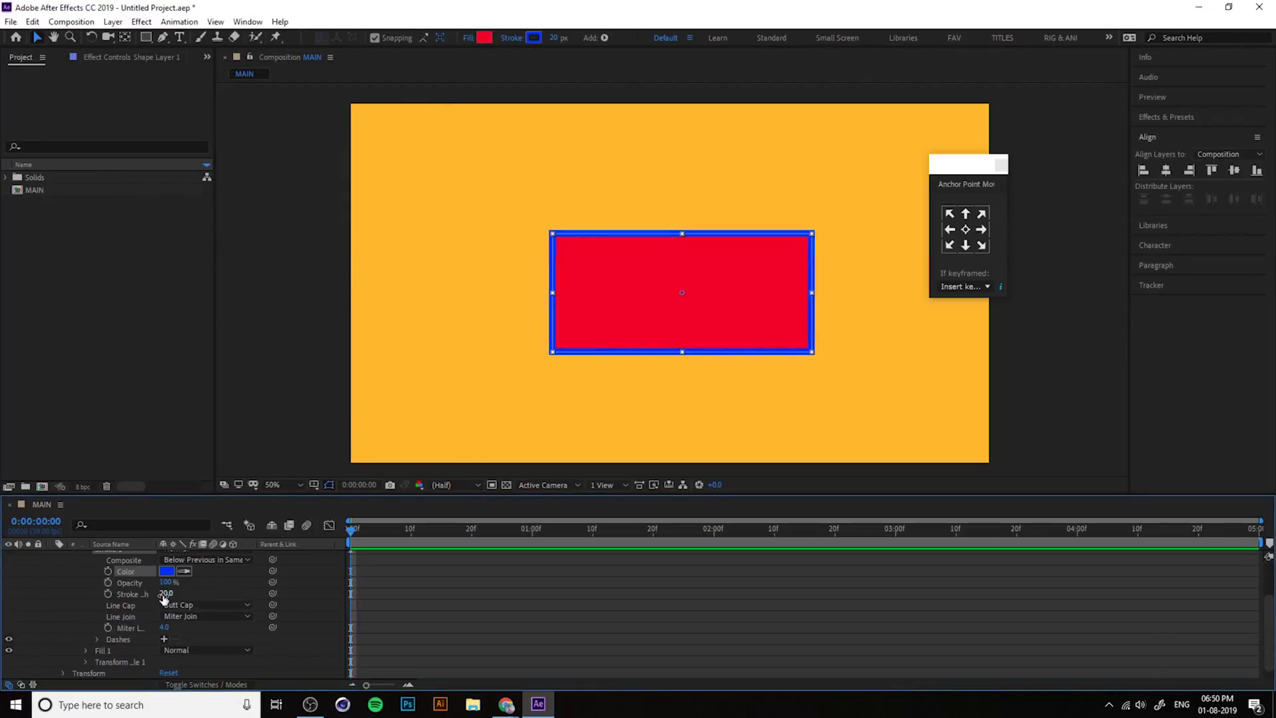
mouse_move(166, 596)
left_mouse_down()
mouse_move(182, 595)
mouse_move(172, 596)
left_mouse_up()
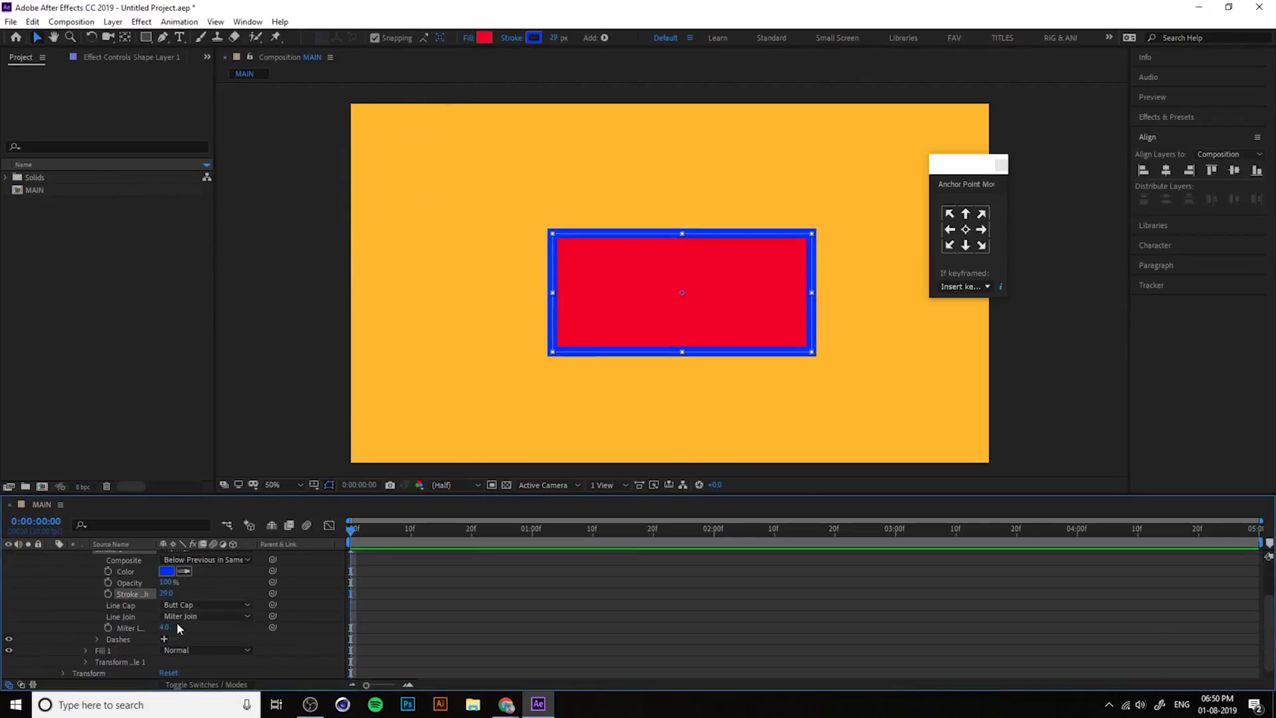
left_click(170, 606)
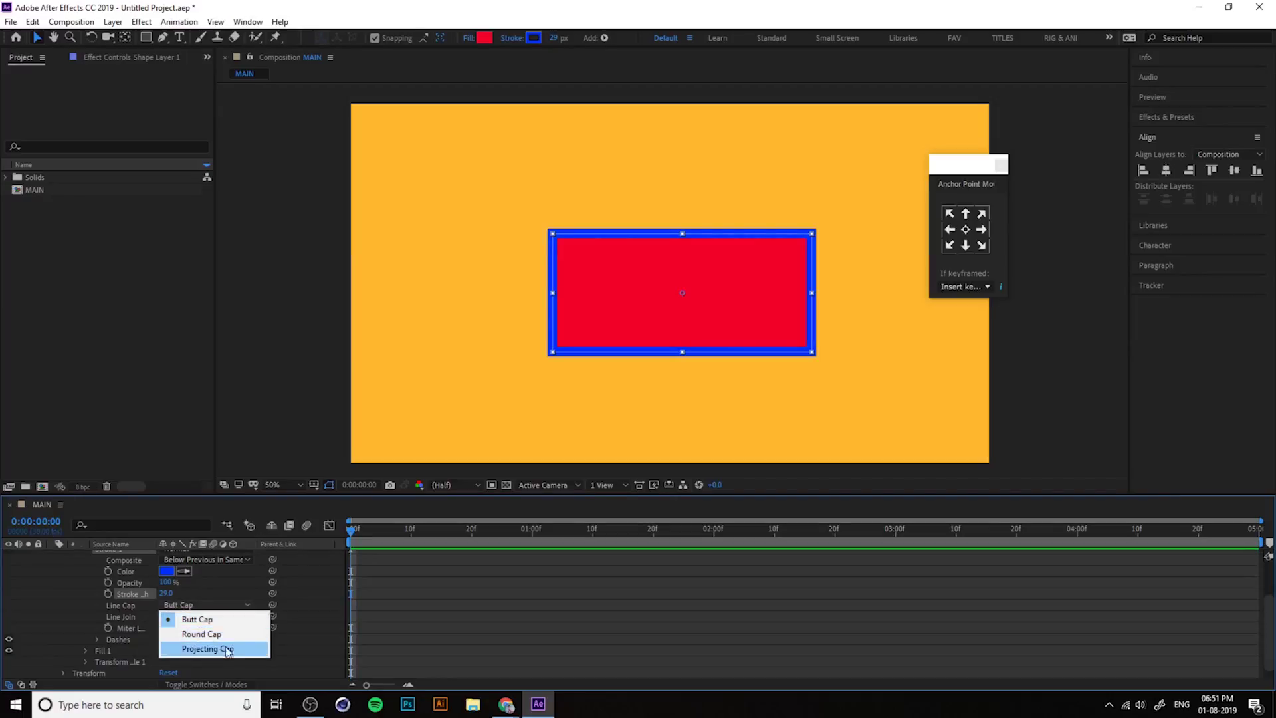
left_click(199, 639)
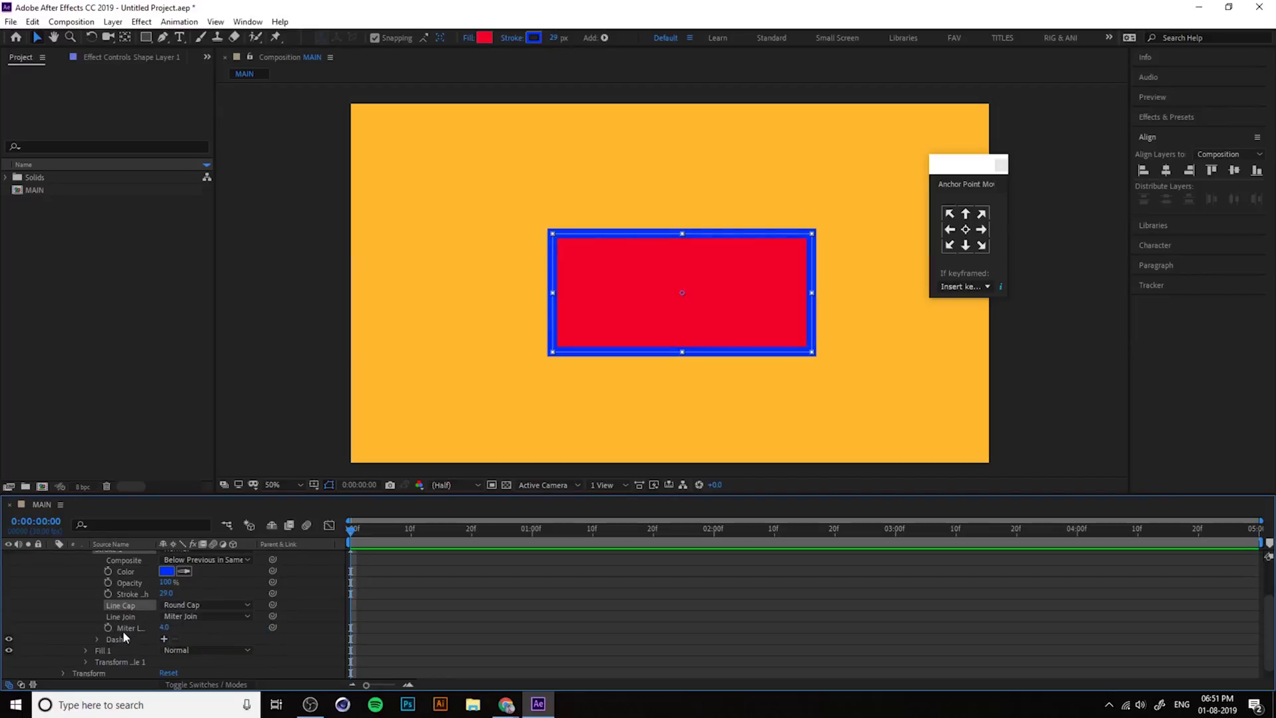
Add a dash of 92 to the rectangle's stroke and reduce the stroke width to 12
left_click(162, 639)
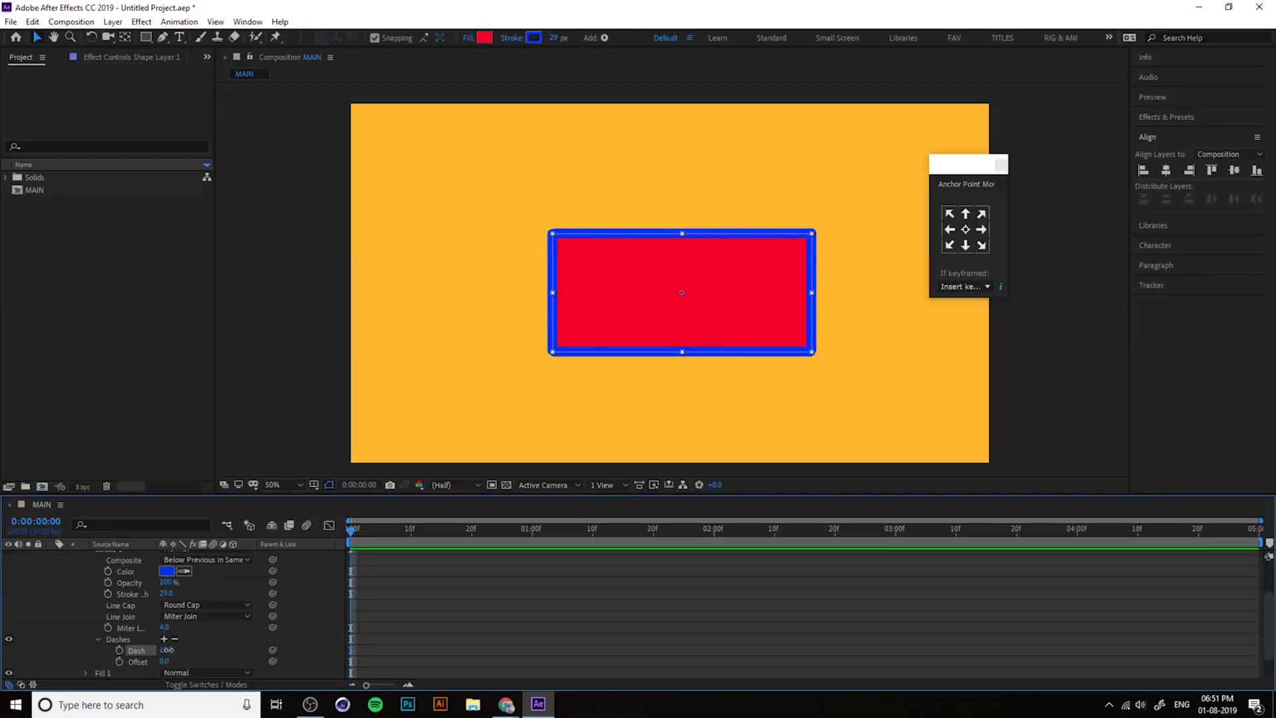
left_click_drag(166, 649, 215, 640)
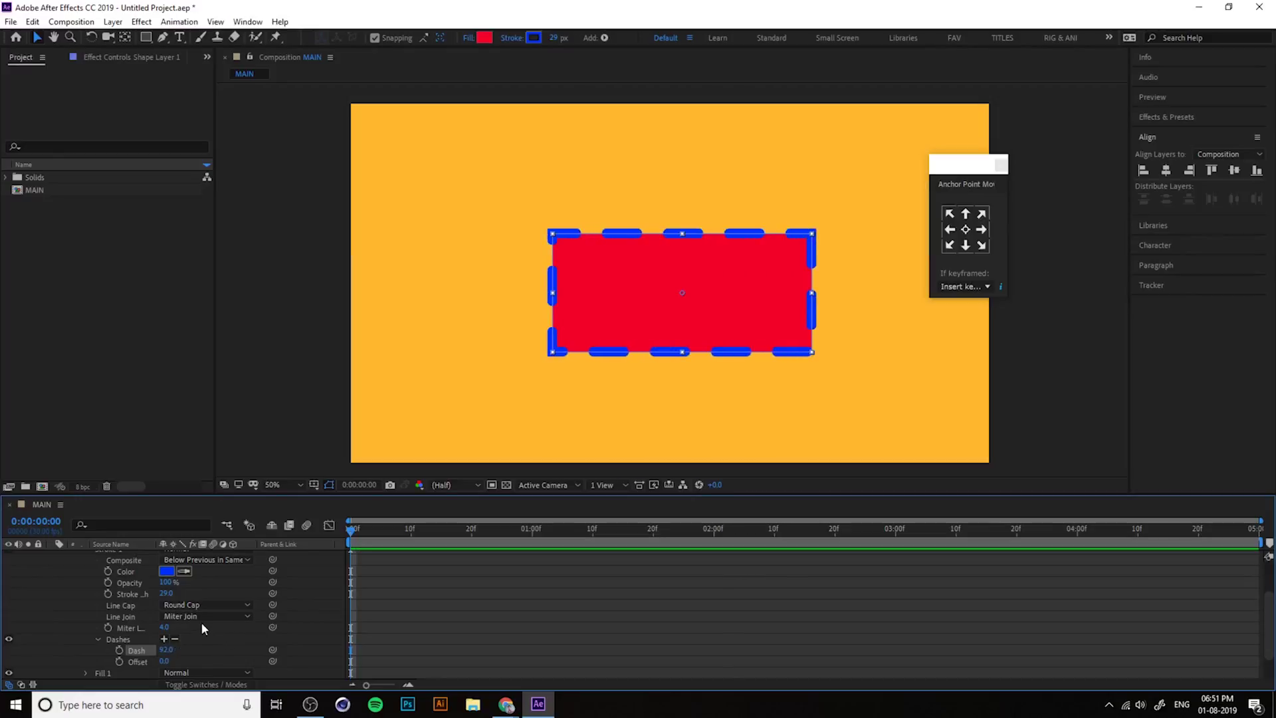
left_click_drag(165, 593, 153, 593)
left_click(903, 374)
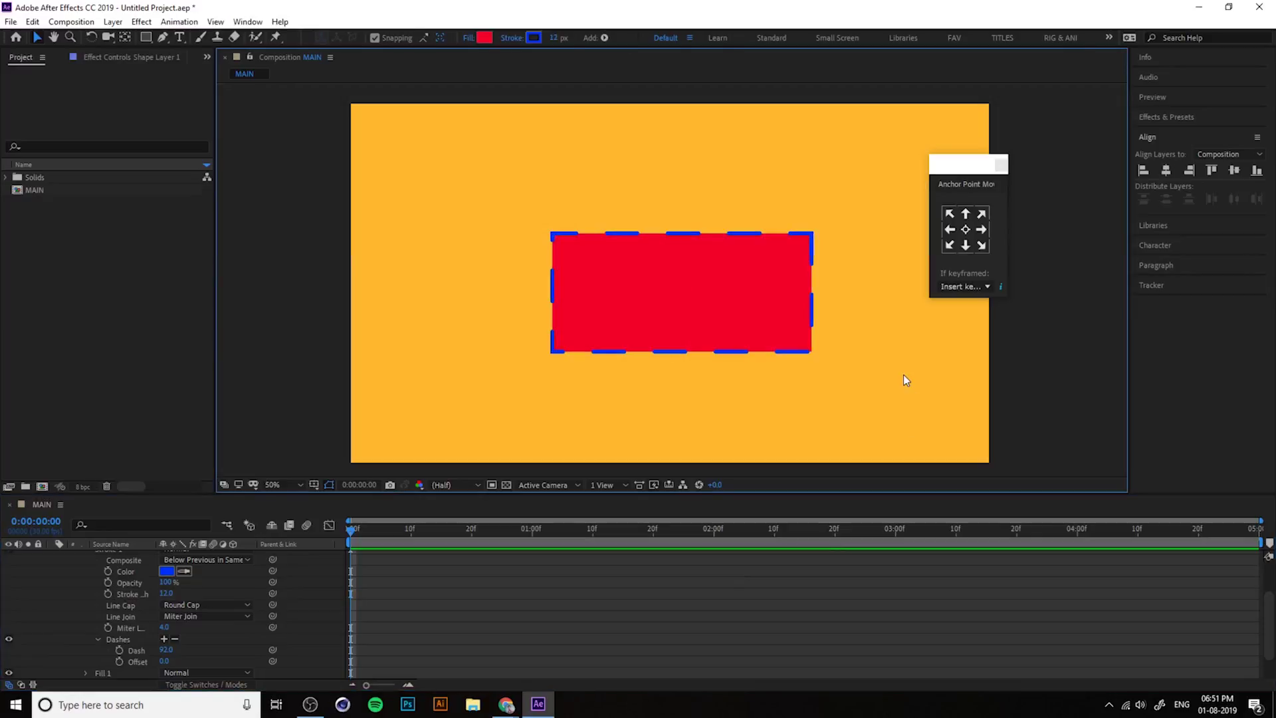
Delete the red dashed rectangle and draw a new rectangle with a blue fill and a 20 px black stroke
left_click(702, 256)
key("Delete")
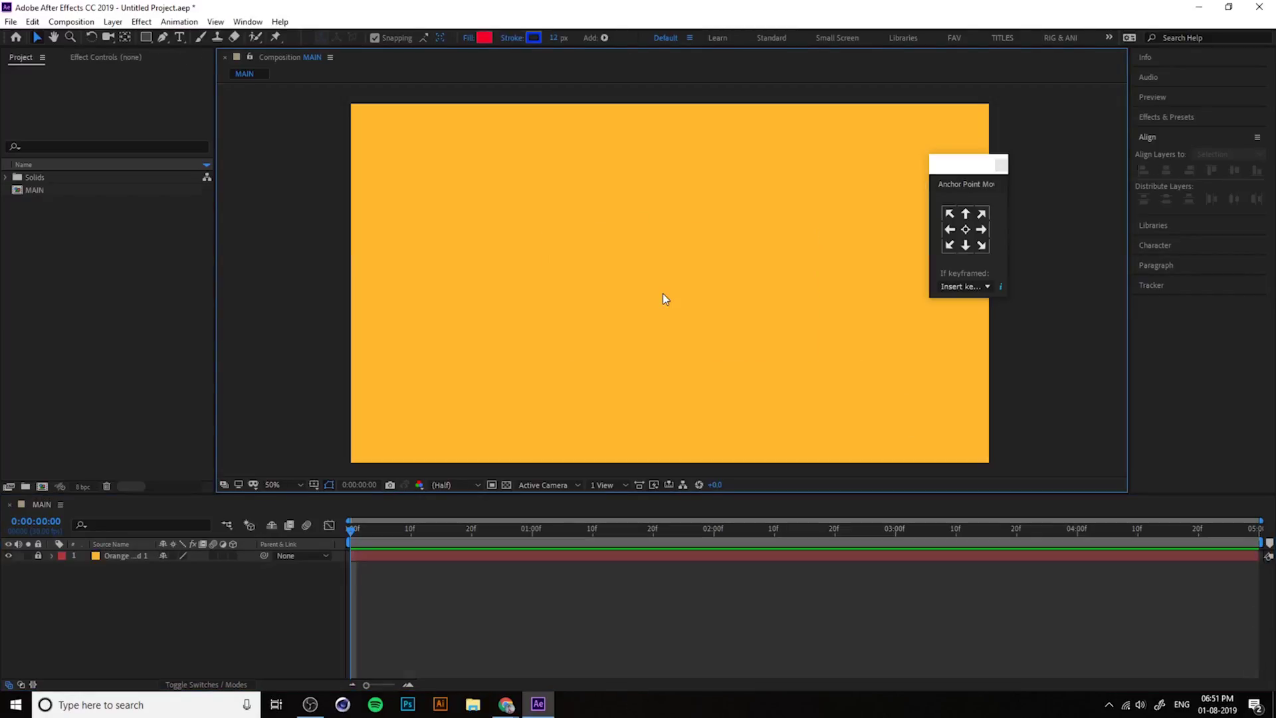
left_click(145, 37)
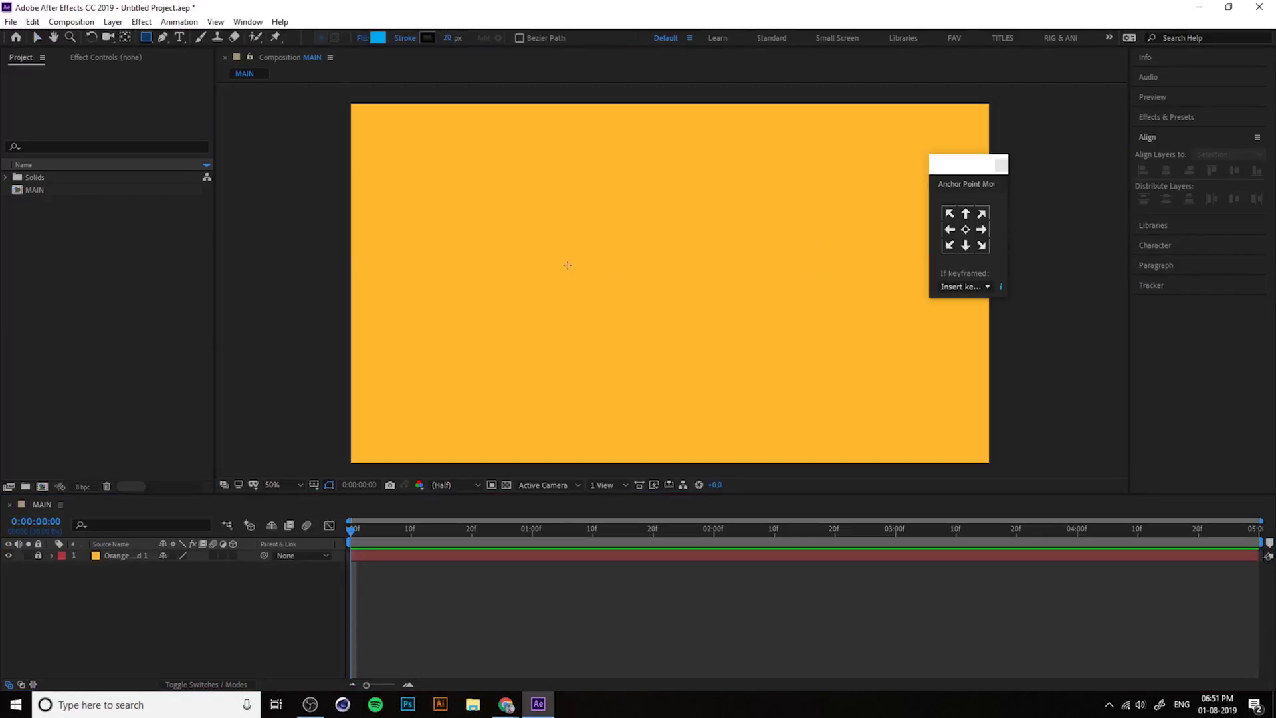
left_click_drag(565, 261, 801, 373)
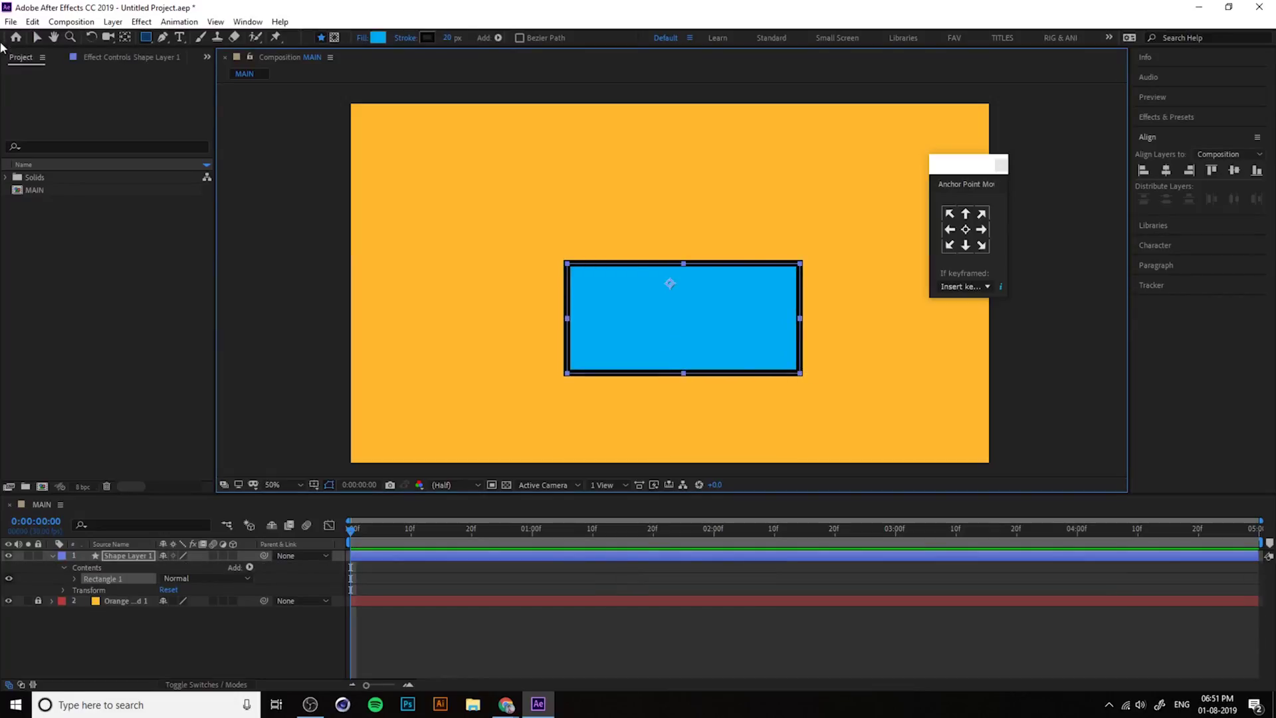
Centre the new rectangle's anchor point within the shape and centre the layer in the composition
left_click(38, 38)
key("ctrl+alt+Home")
key("ctrl+Home")
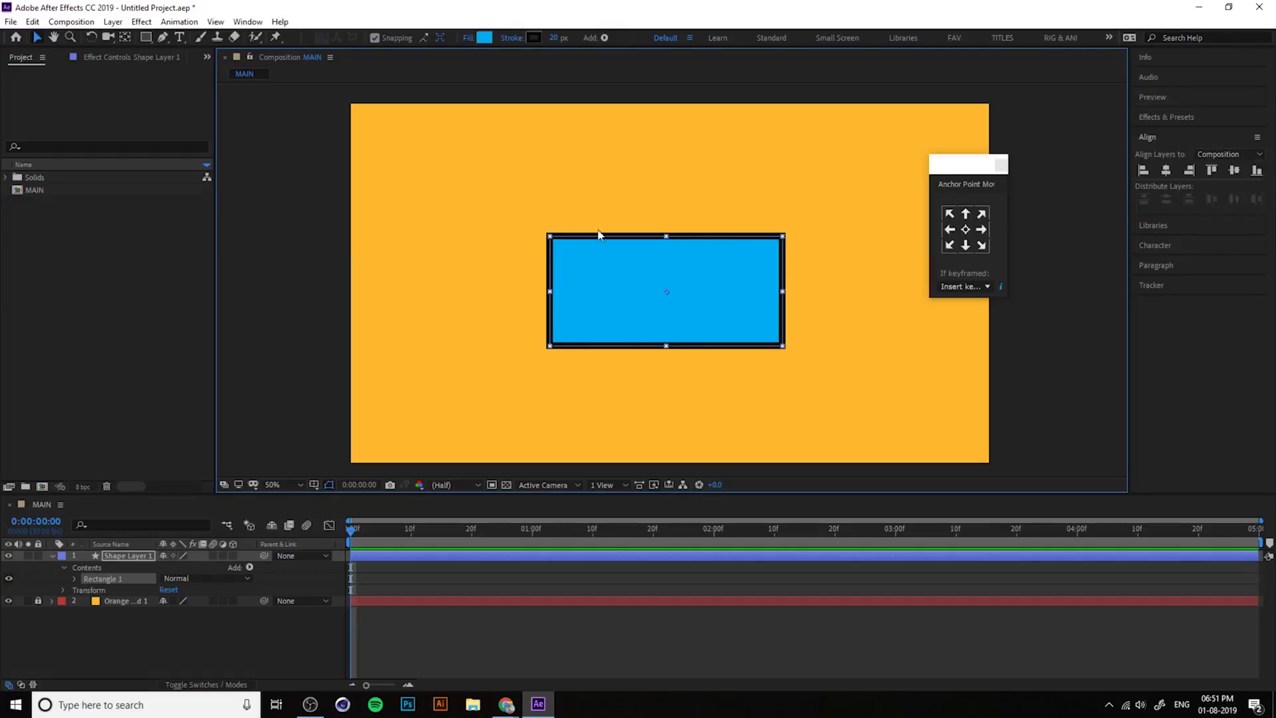
Change the rectangle's fill type to Linear Gradient, previewing Radial Gradient before applying the linear one
left_click(468, 38)
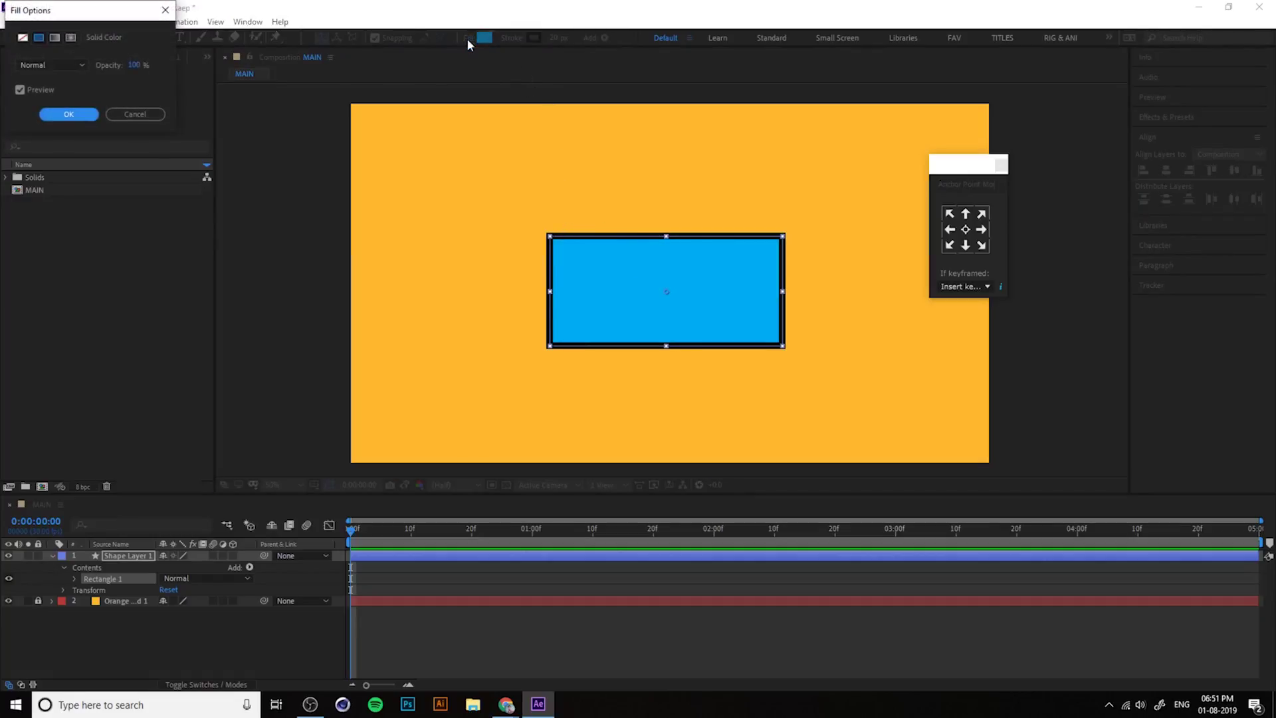
left_click_drag(112, 10, 458, 274)
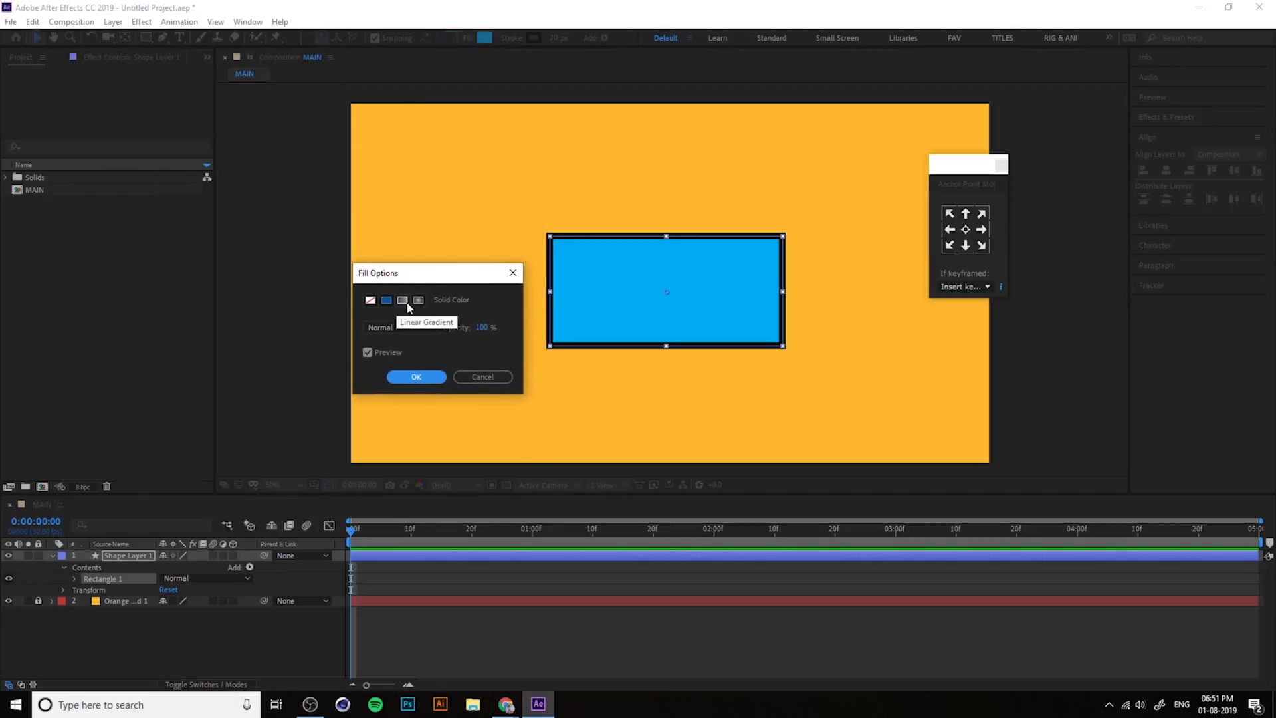
left_click(404, 301)
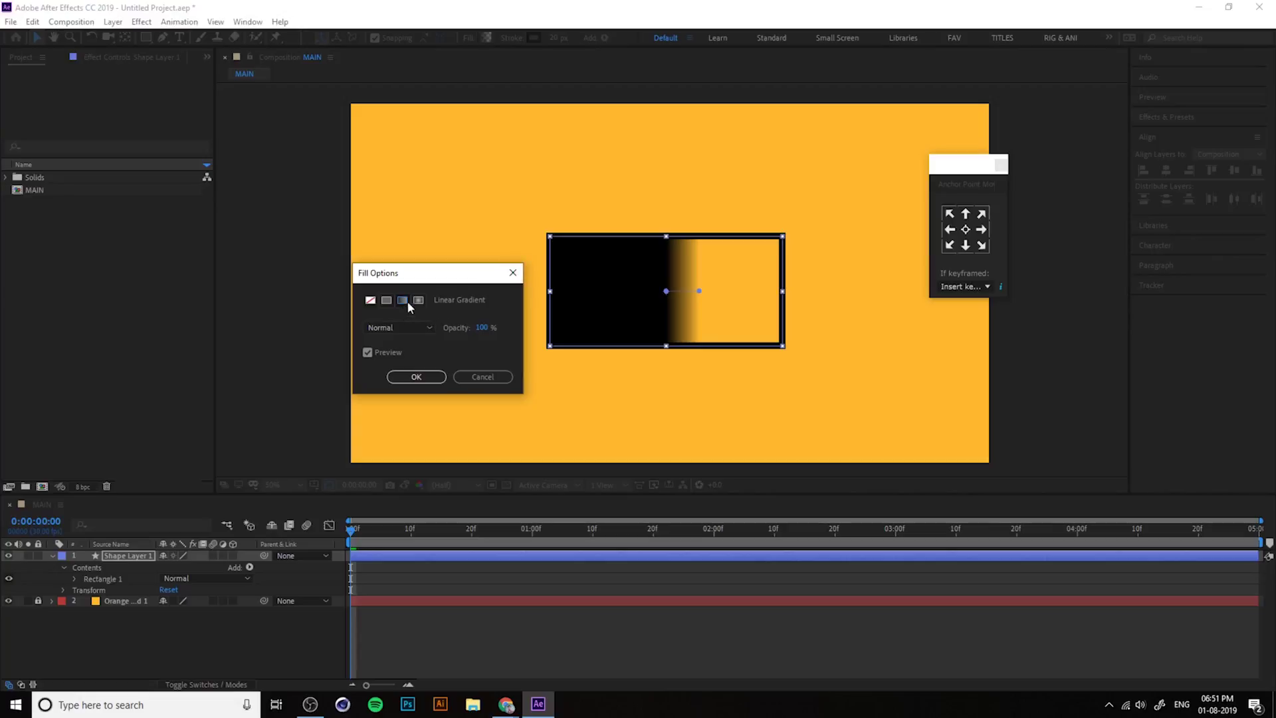
left_click(417, 301)
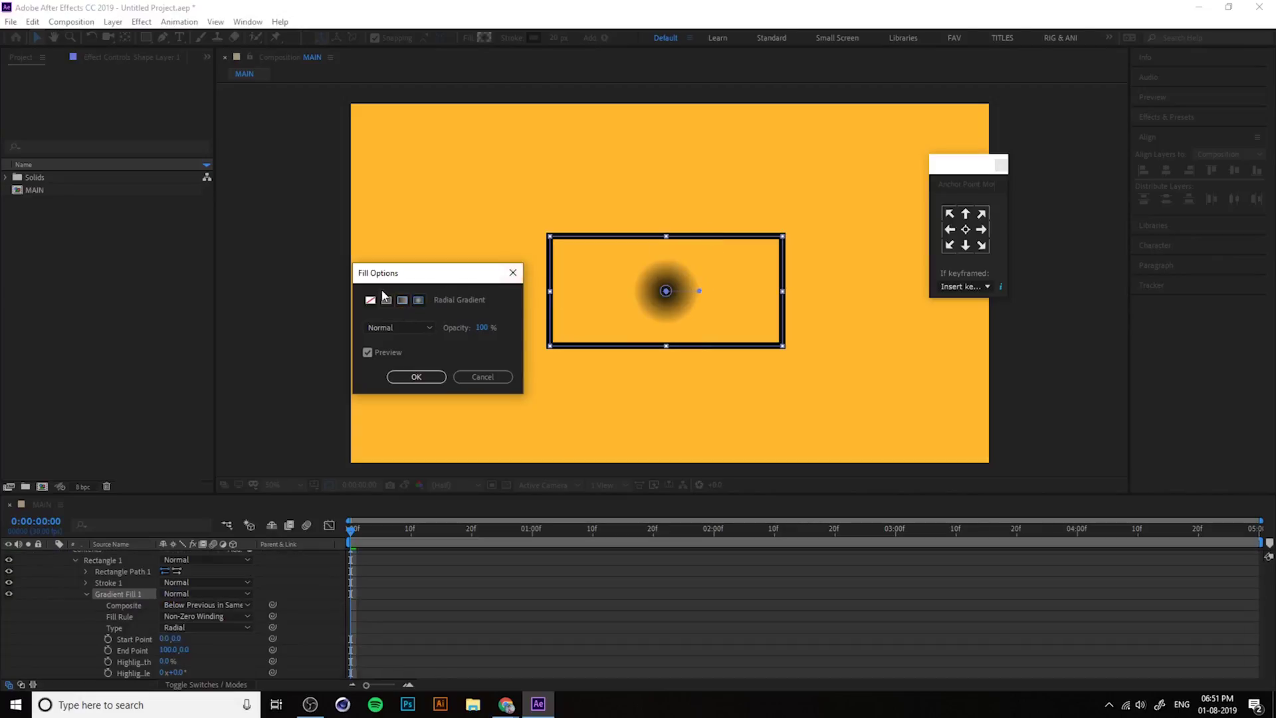
left_click(402, 300)
left_click(426, 377)
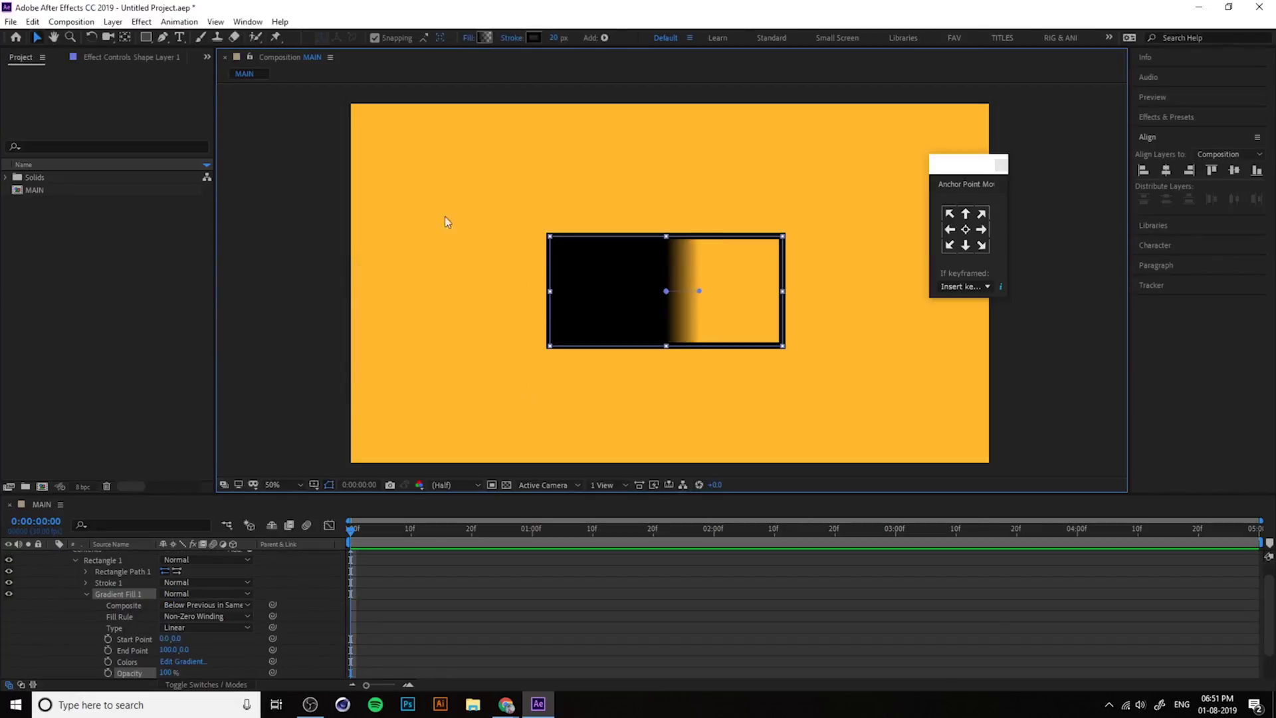
Set the gradient's end stop to 100% opacity and colour it red FF0000
left_click(486, 38)
left_click(283, 55)
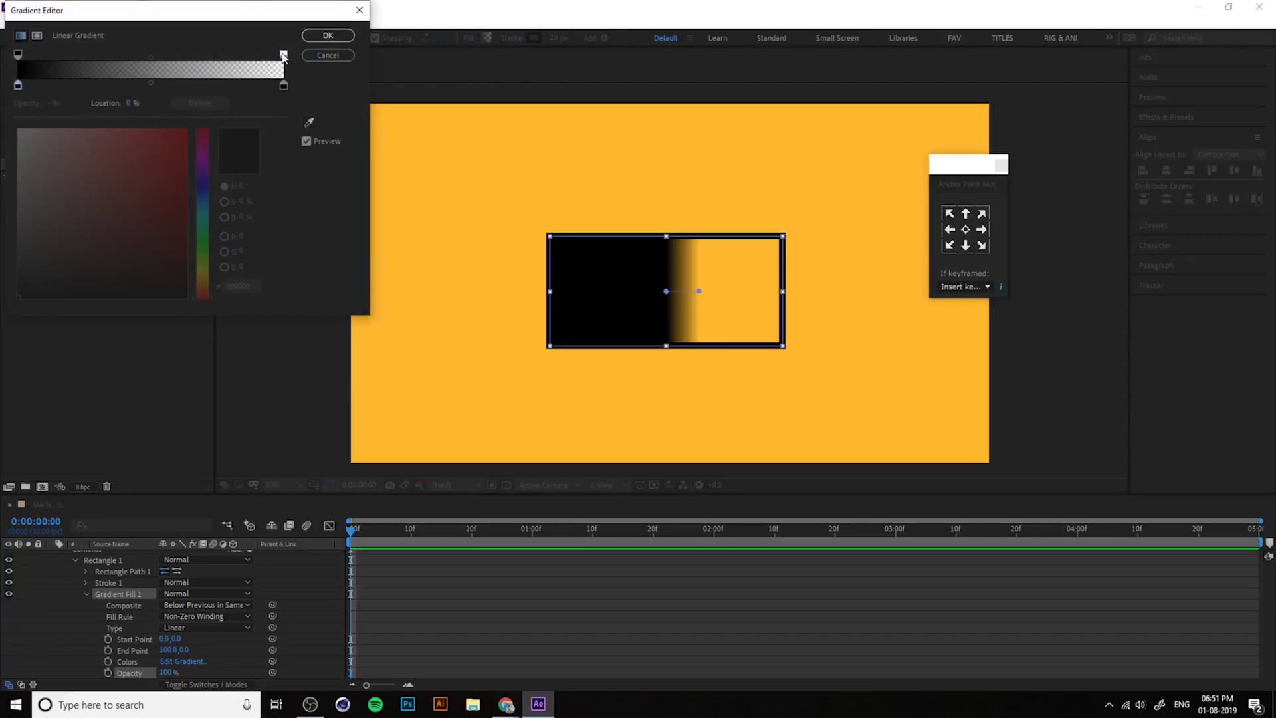
left_click_drag(54, 105, 335, 115)
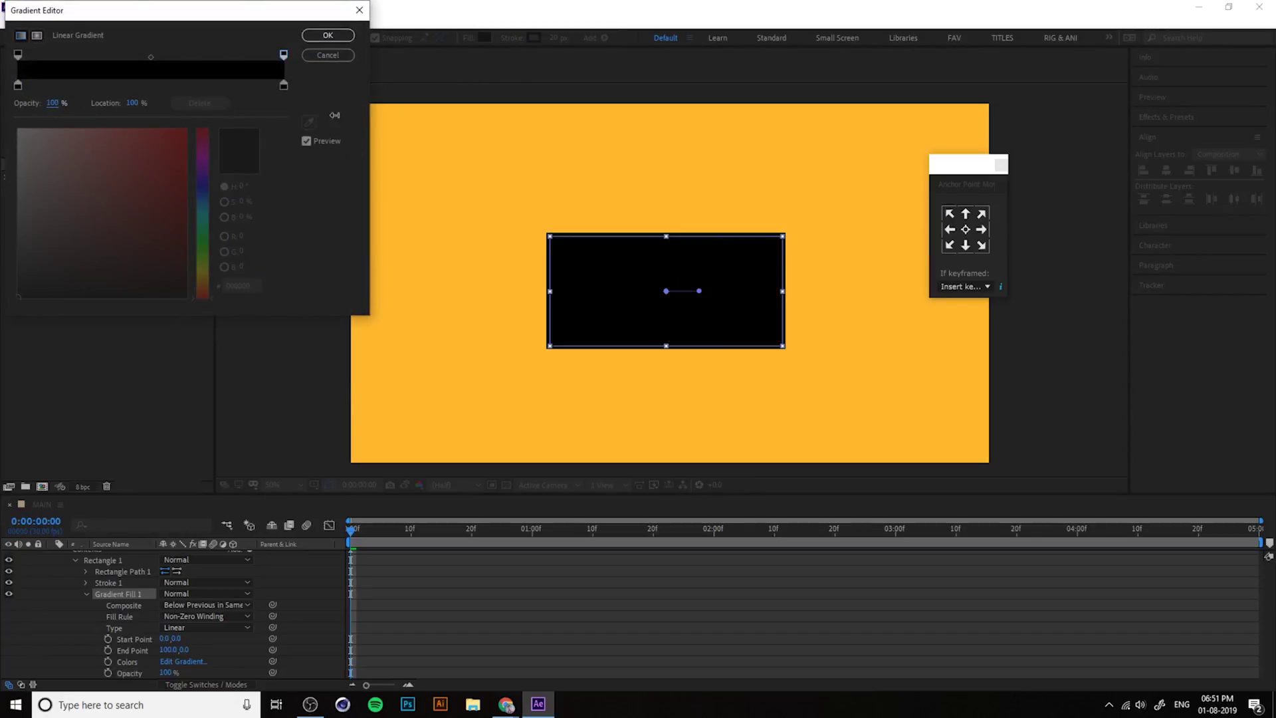
left_click(284, 85)
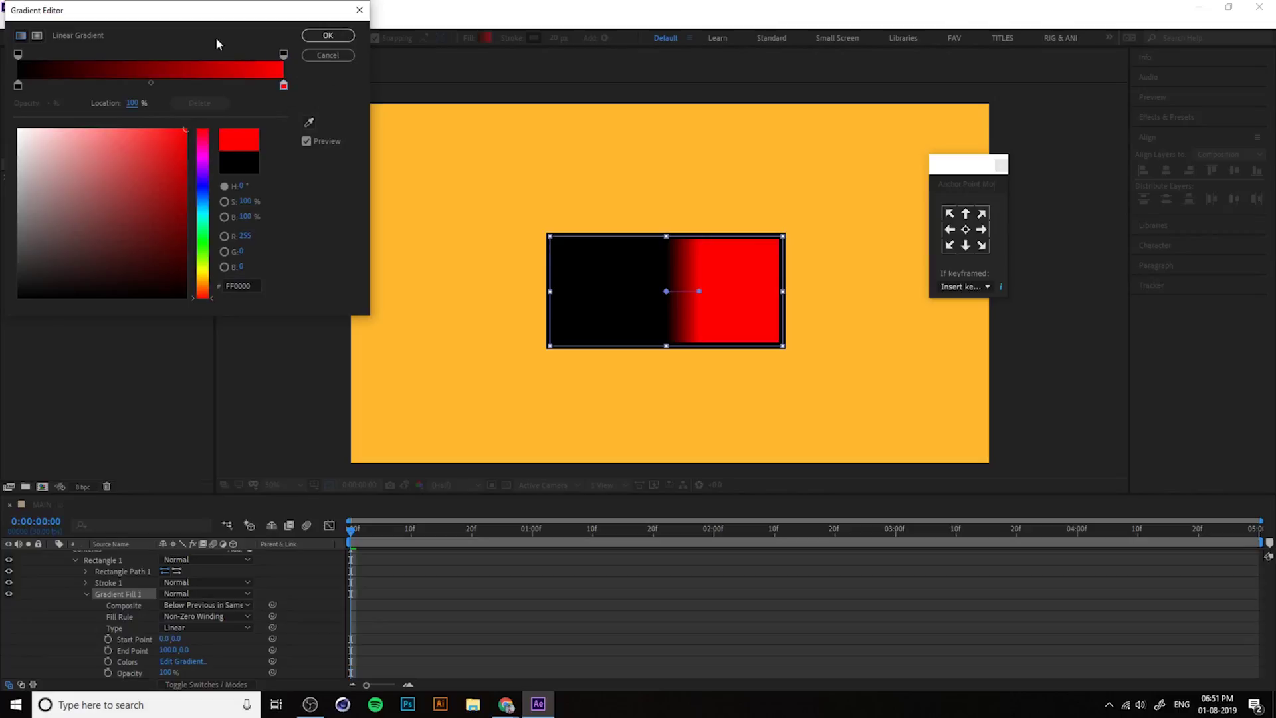
Colour the gradient's start stop blue 002CD2 and spread the gradient from start point -254, -2 to end point 224, 6
left_click_drag(211, 10, 316, 34)
left_click(123, 109)
left_click(237, 185)
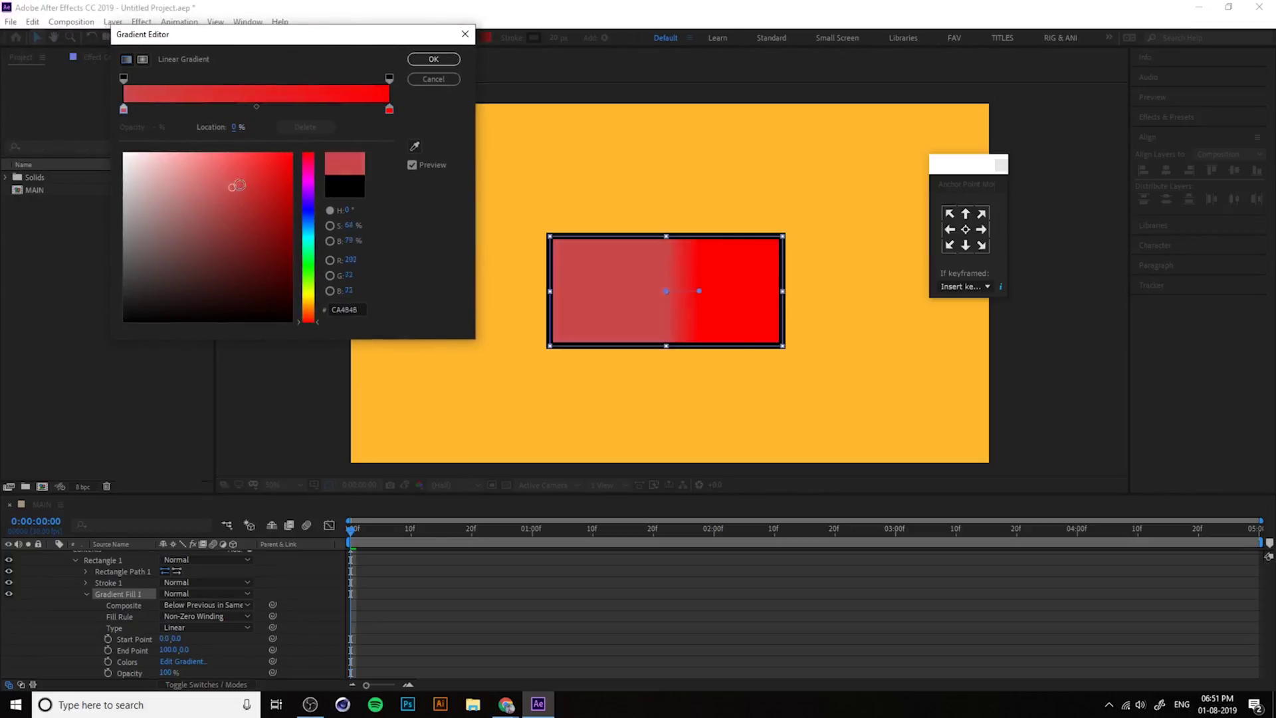
left_click_drag(237, 185, 291, 182)
left_click(309, 220)
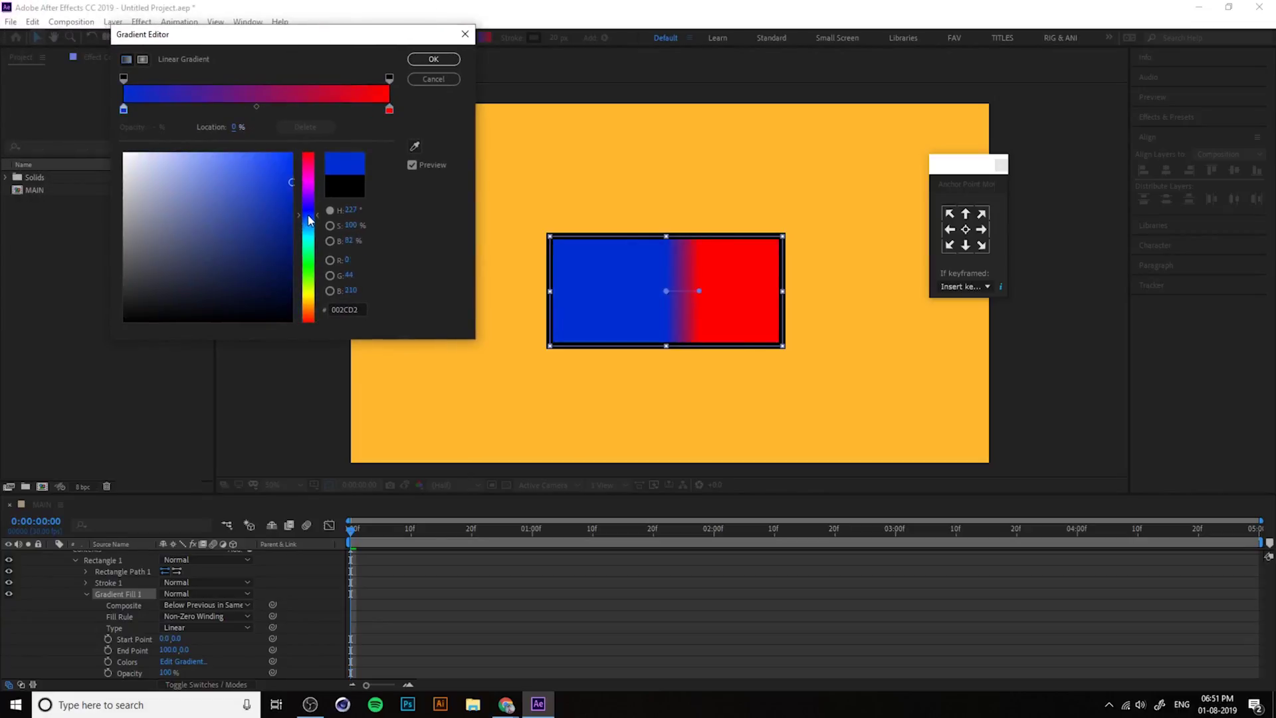
left_click(390, 110)
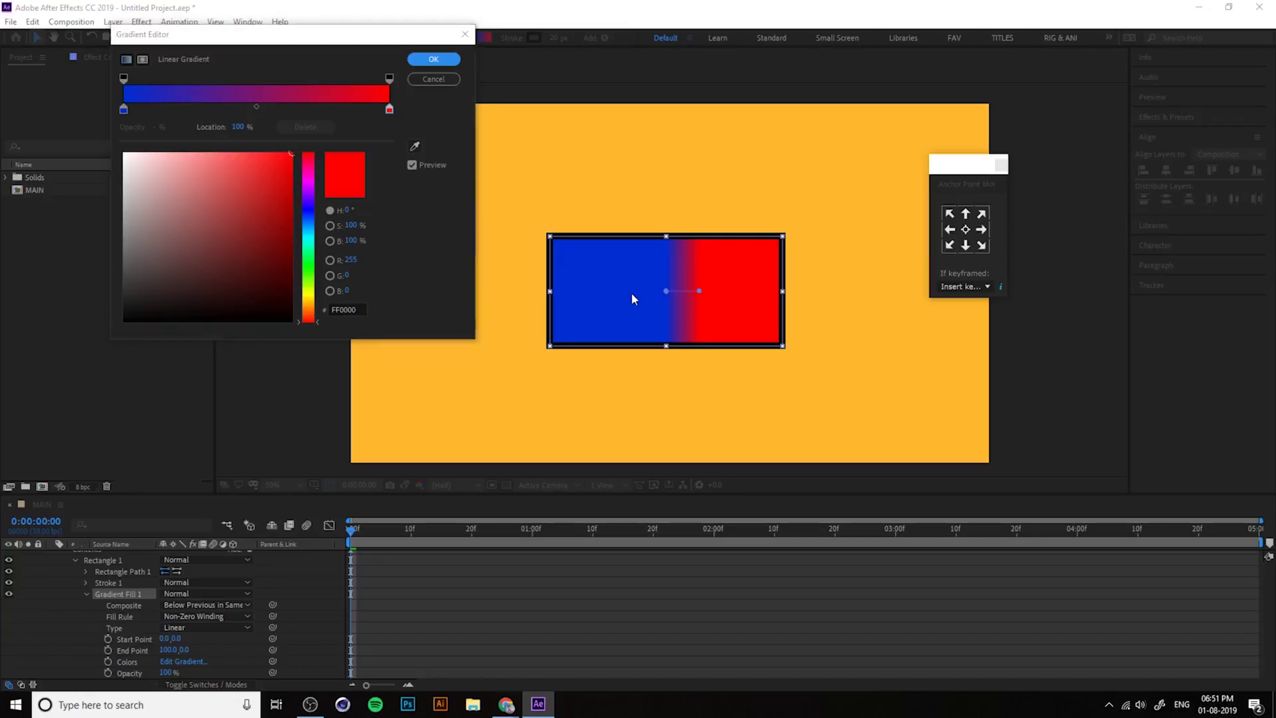
key("Return")
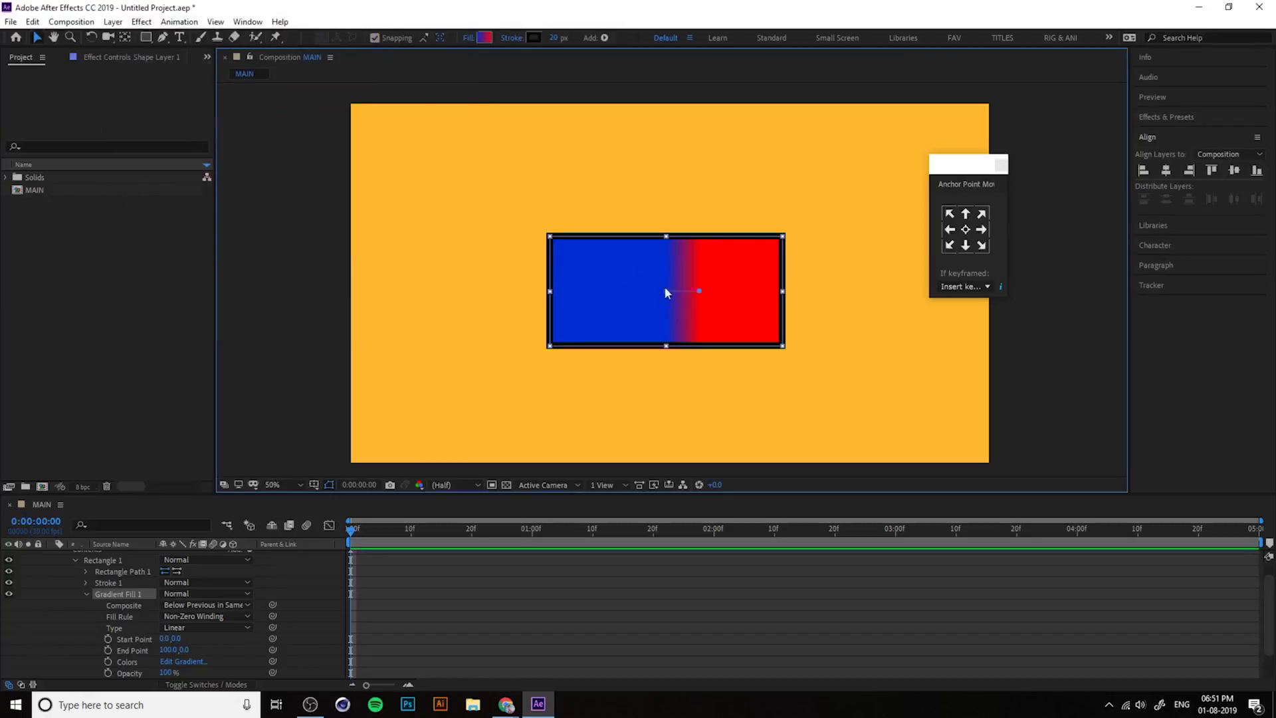
left_click_drag(666, 293, 582, 291)
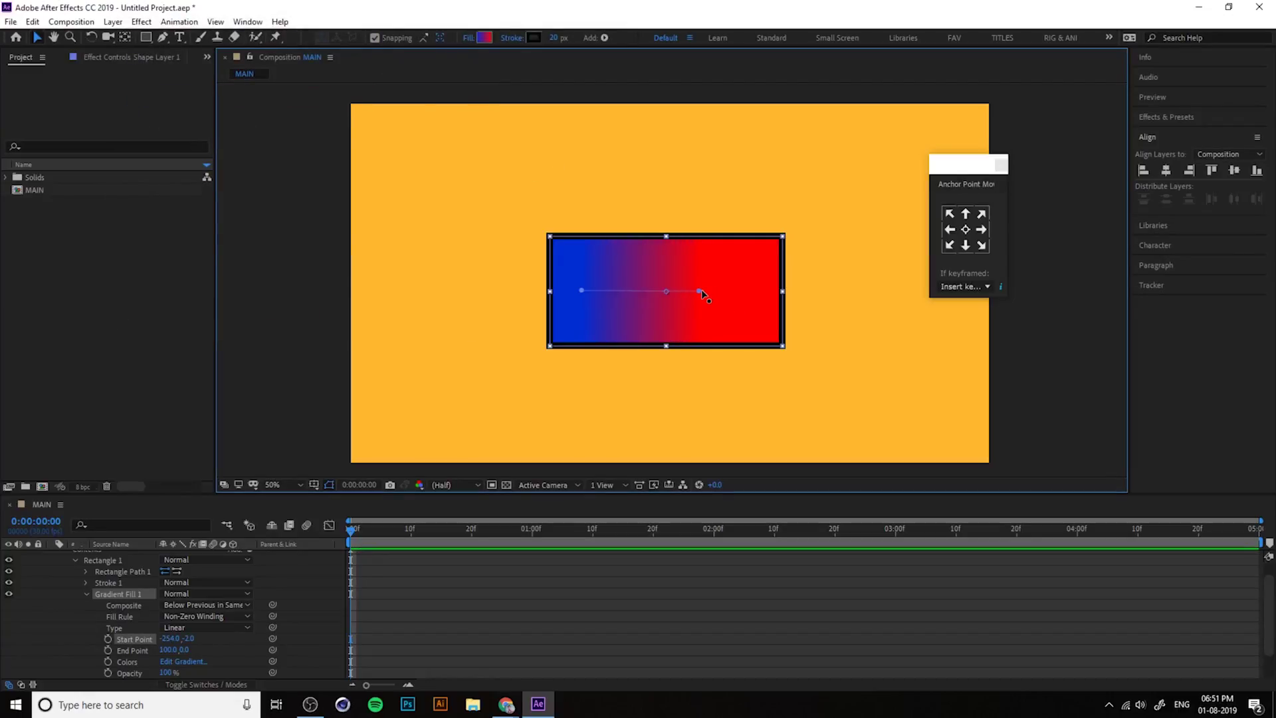
left_click_drag(700, 290, 740, 292)
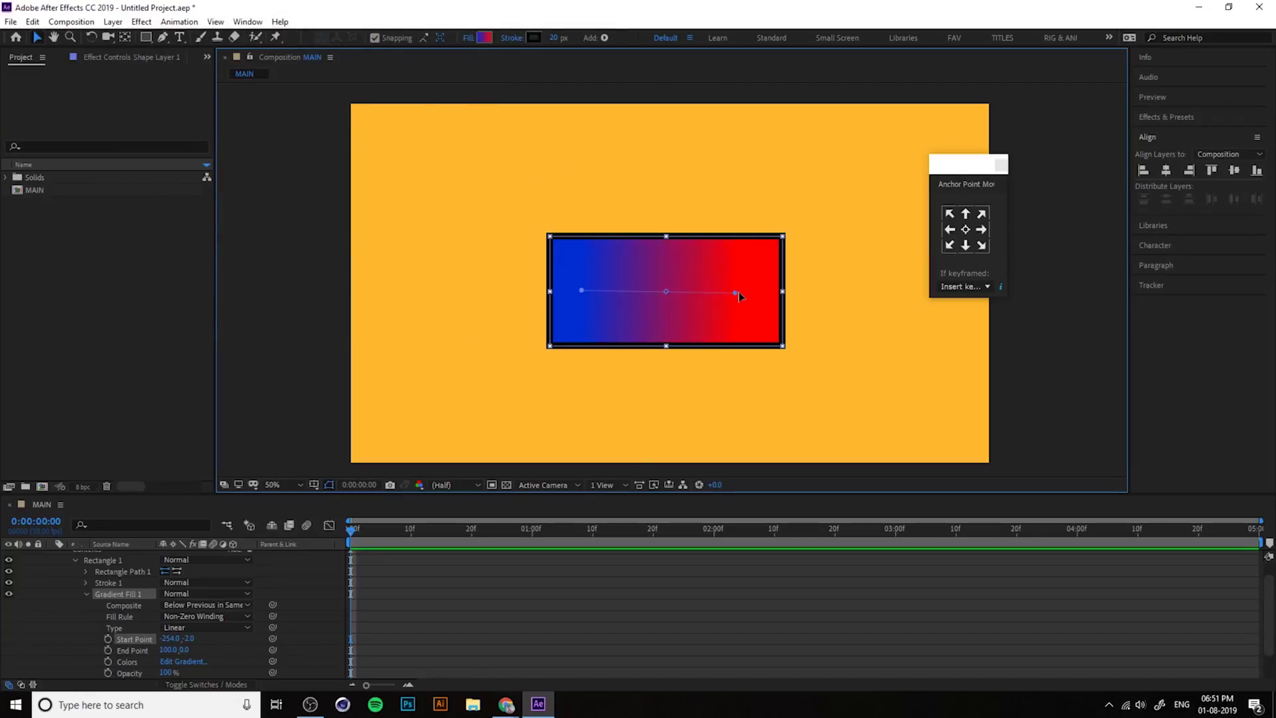
Set the rectangle's fill type to None, leaving only its stroke
left_click(467, 37)
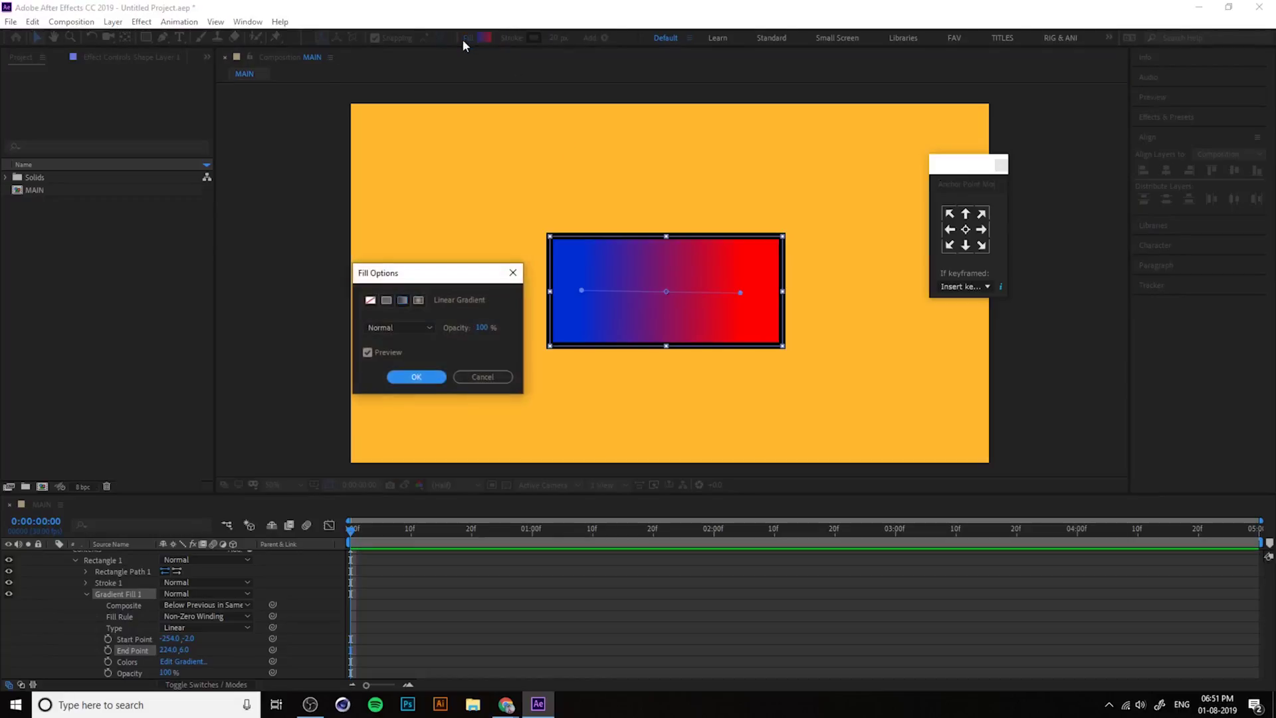
left_click(371, 300)
left_click(405, 377)
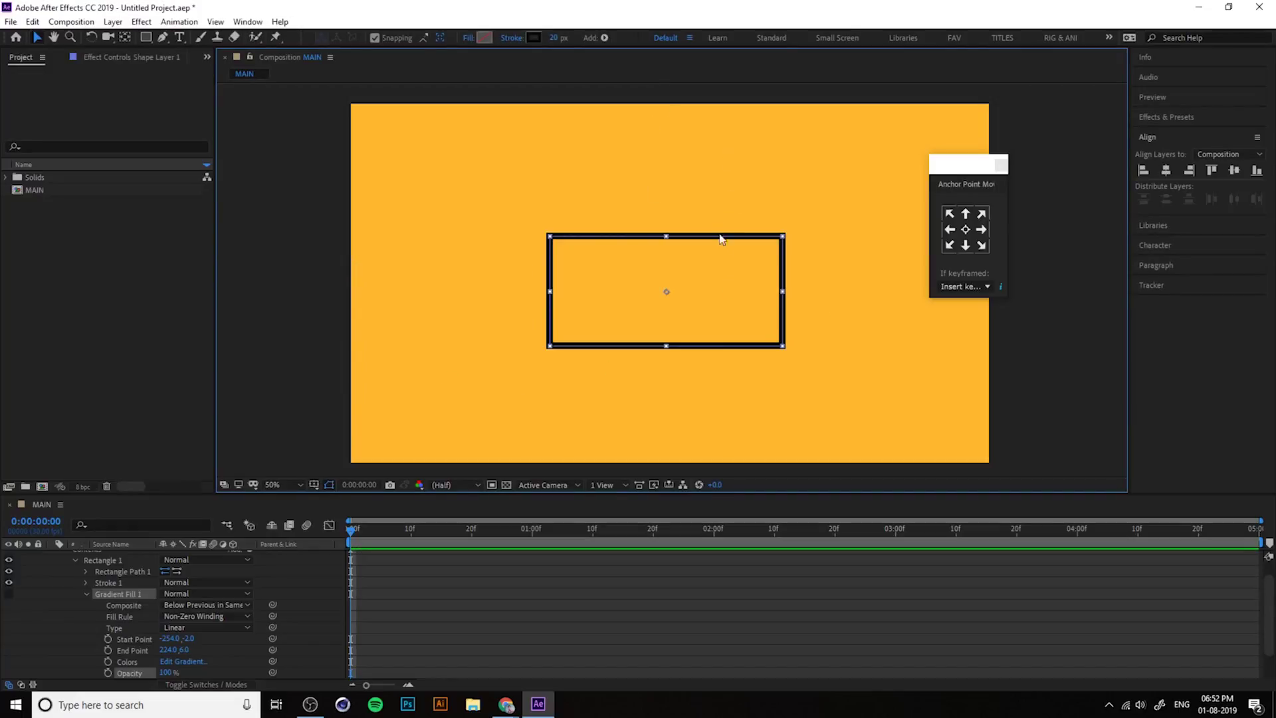
Move the outlined rectangle slightly up and left, and view its stroke options without changing them
mouse_move(714, 289)
left_mouse_down()
mouse_move(632, 319)
mouse_move(684, 222)
mouse_move(688, 342)
mouse_move(686, 276)
mouse_move(687, 305)
mouse_move(638, 283)
left_mouse_up()
scroll(19, 599, "up", 3)
left_click(51, 555)
left_click(516, 40)
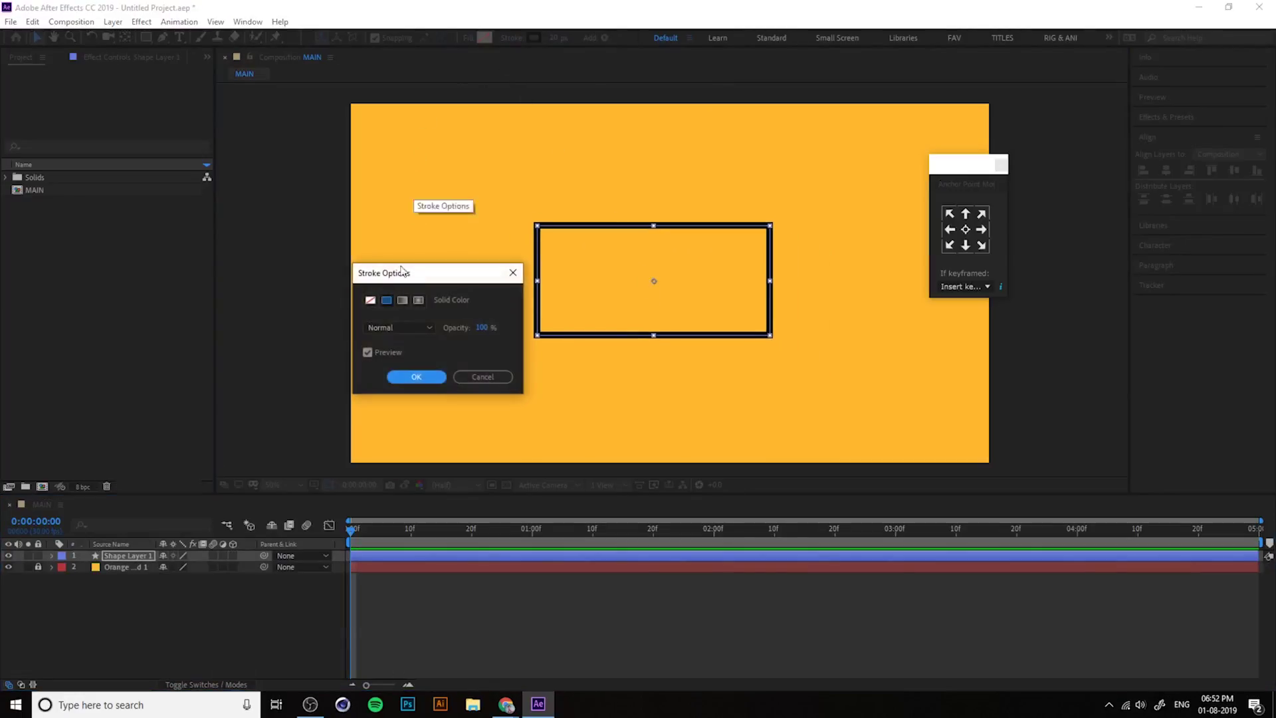
left_click(463, 376)
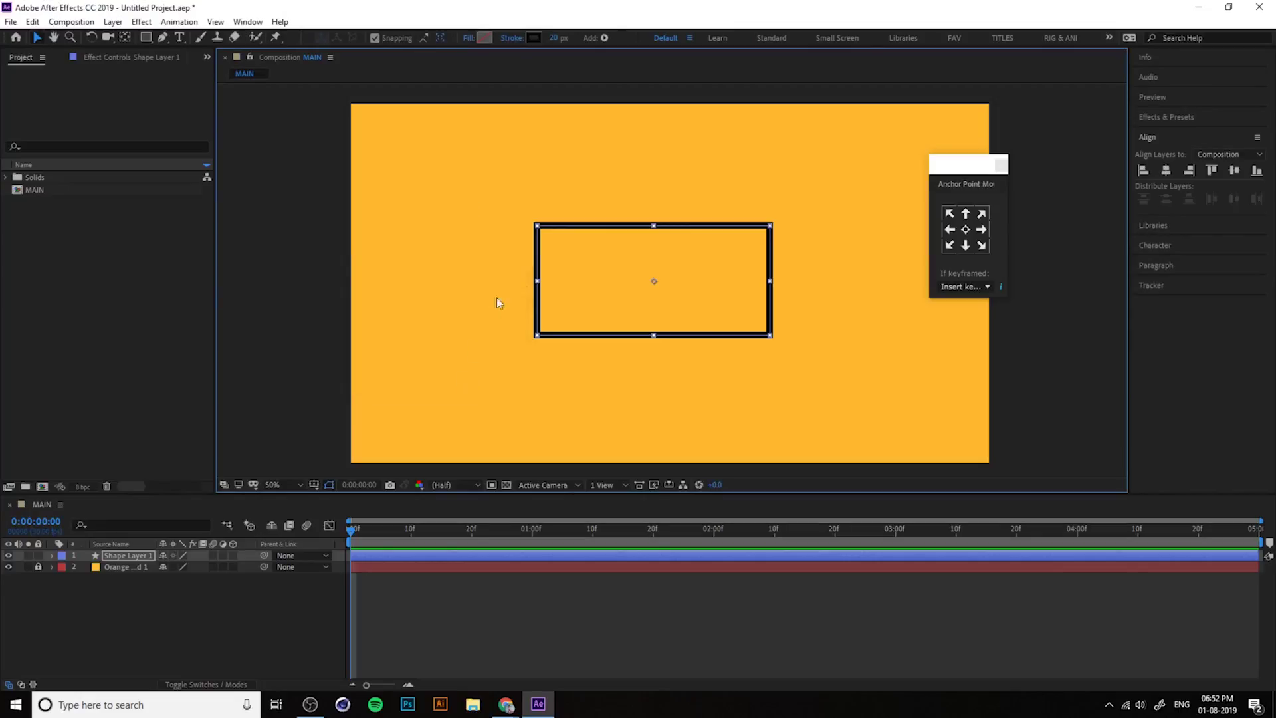
Delete the outlined rectangle layer from the composition
left_click(193, 632)
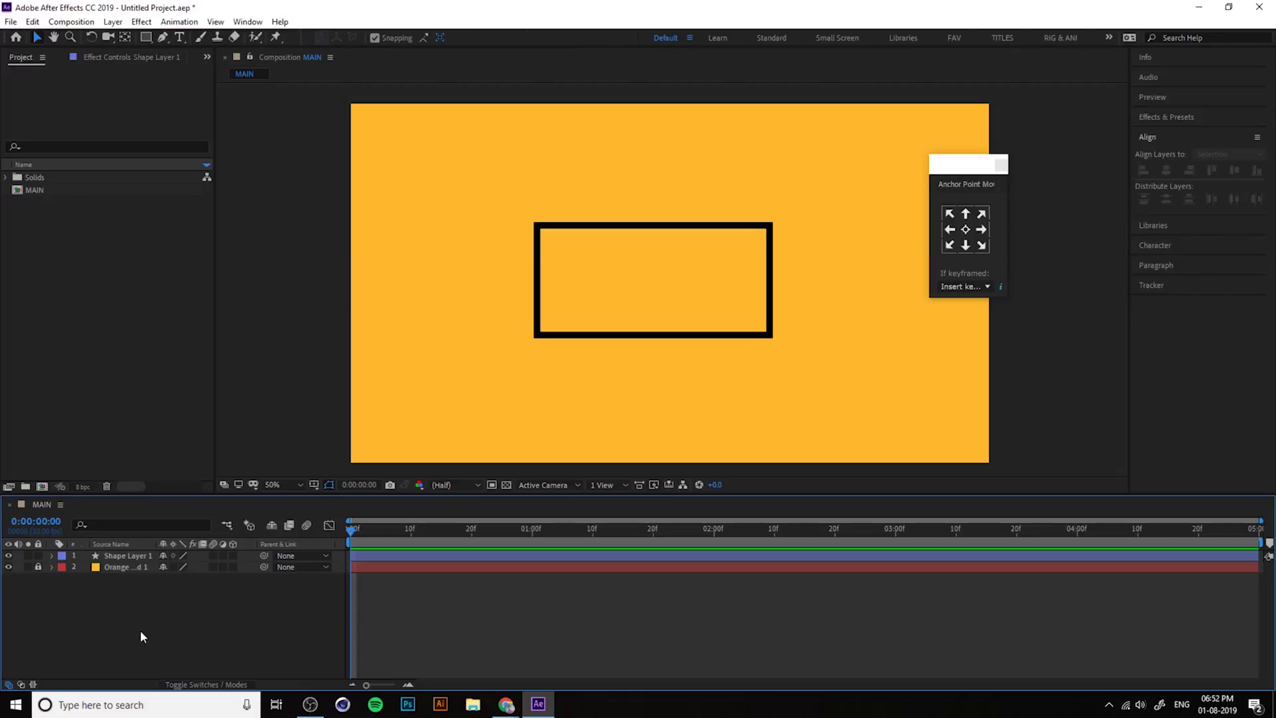
scroll(847, 330, "down", 2)
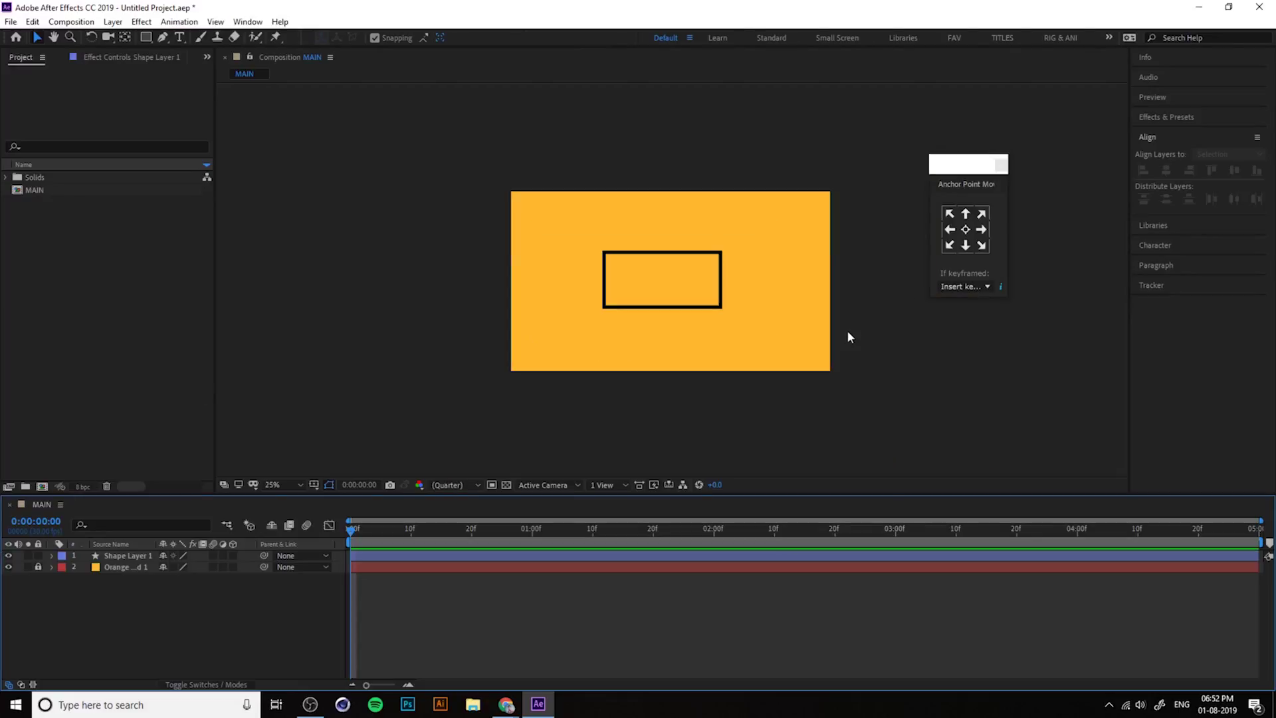
scroll(741, 249, "up", 2)
left_click(704, 282)
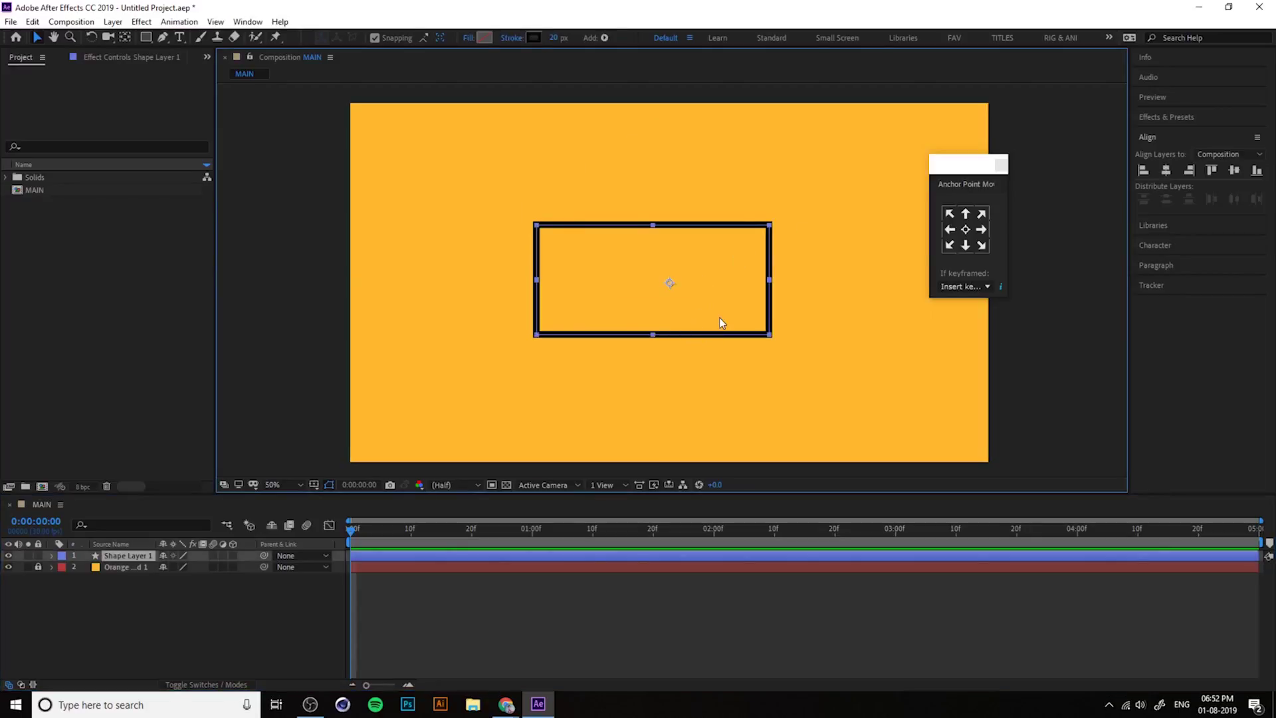
key("Delete")
Draw an unfilled rectangle of about 550 by 304 px in the lower half, centre its anchor point, and move it left
left_click_drag(147, 38, 176, 44)
left_click_drag(518, 307, 704, 410)
key("v")
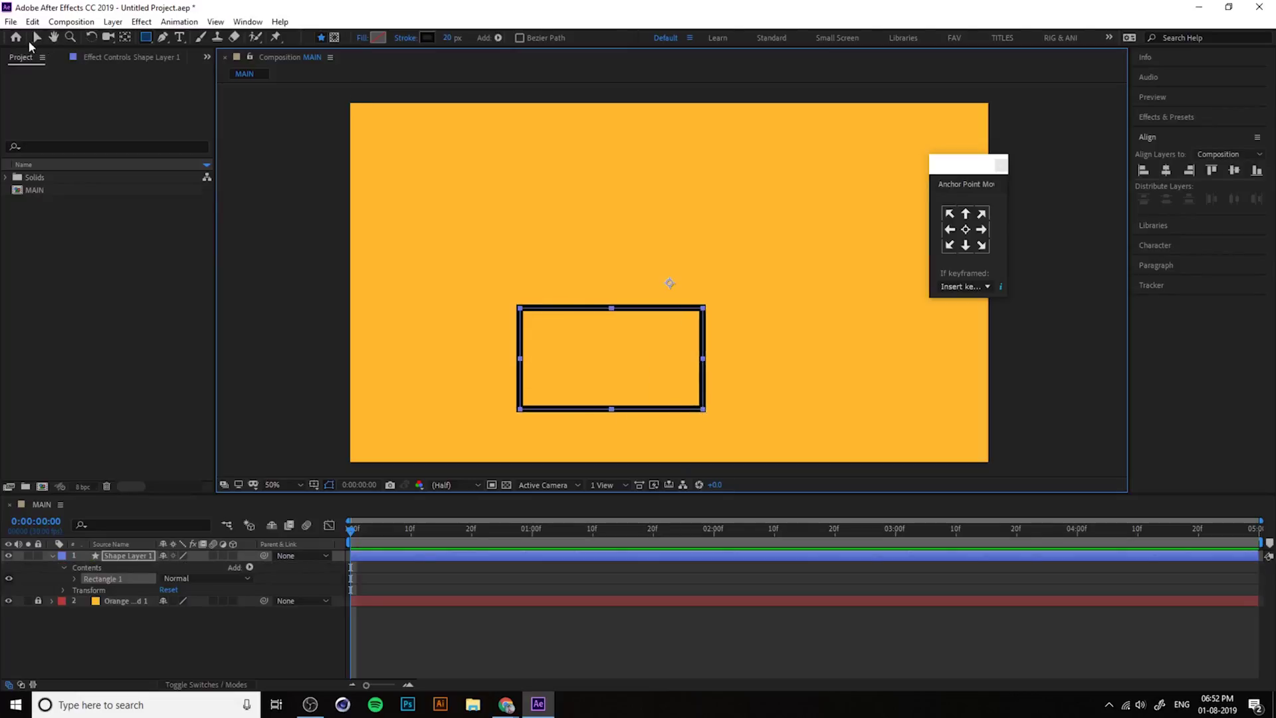
left_click(966, 229)
mouse_move(622, 385)
left_mouse_down()
mouse_move(554, 403)
mouse_move(537, 381)
left_mouse_up()
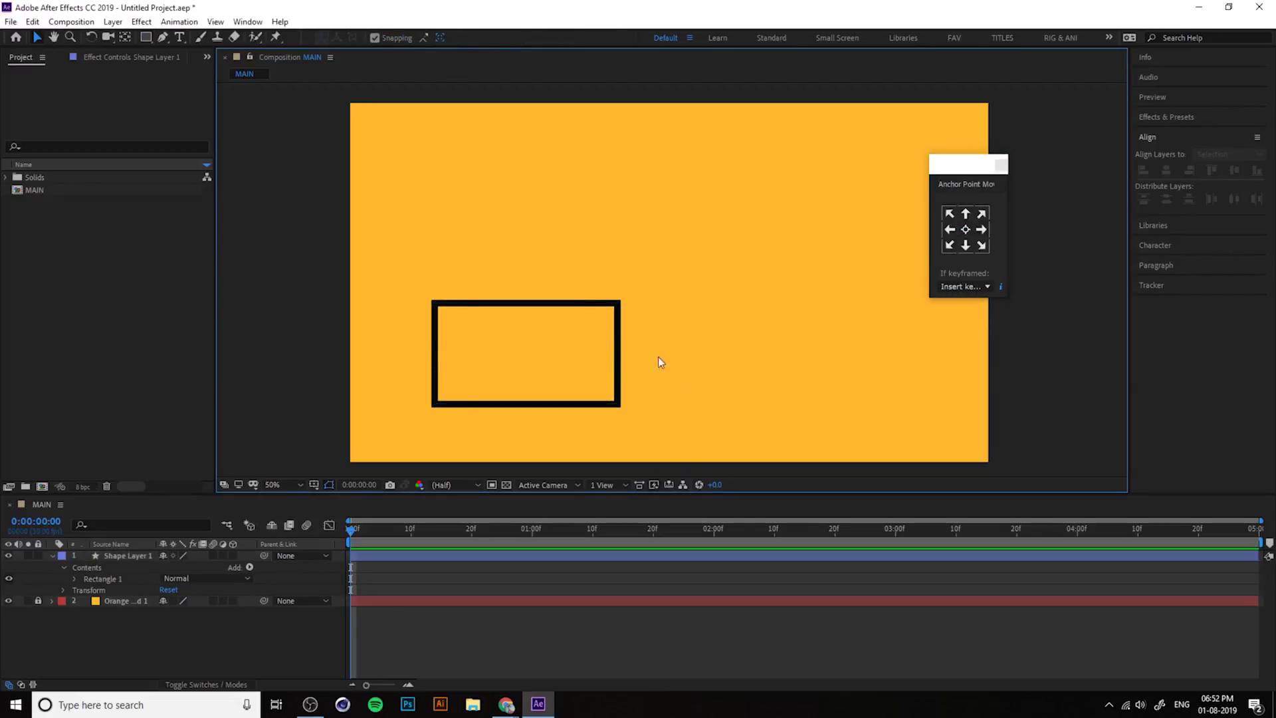
Set the new rectangle's stroke width to 10 px and collapse its layer properties
left_click(555, 37)
type("10")
key("Return")
left_click(51, 557)
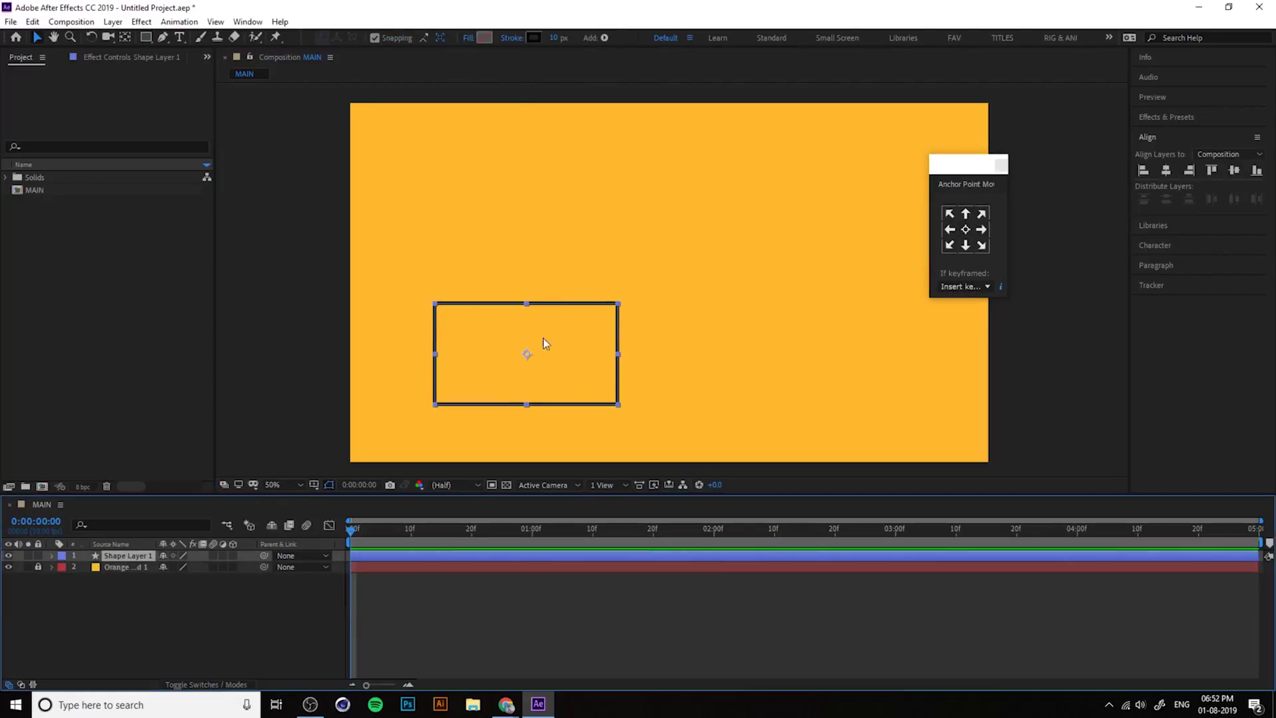
Duplicate the rectangle layer and place the copy level with the original, just to its right
left_click(32, 22)
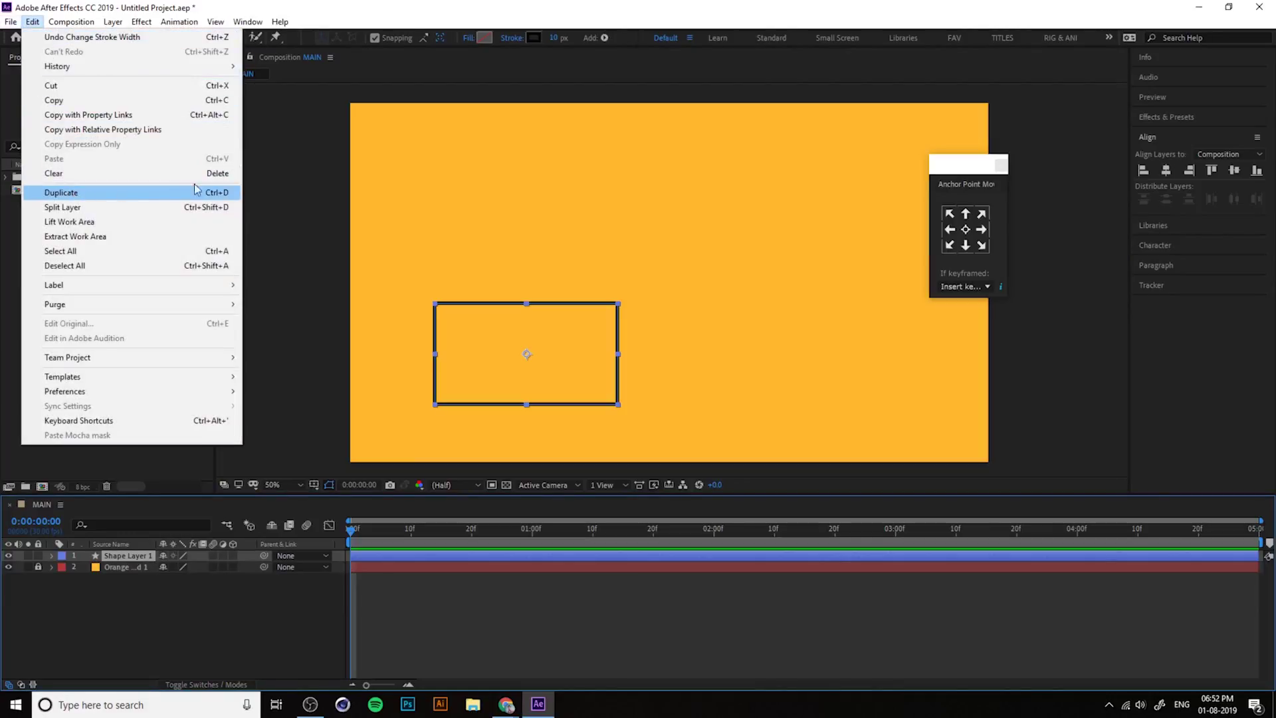
left_click(224, 198)
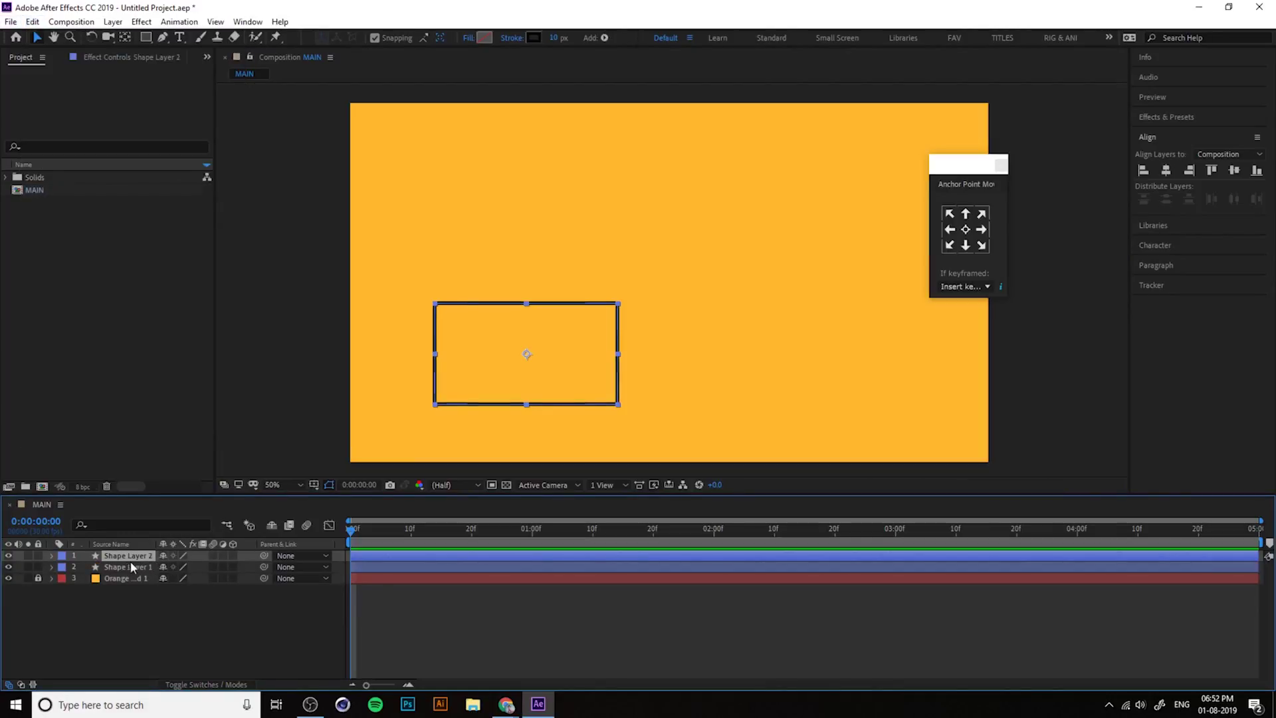
left_click_drag(527, 362, 722, 363)
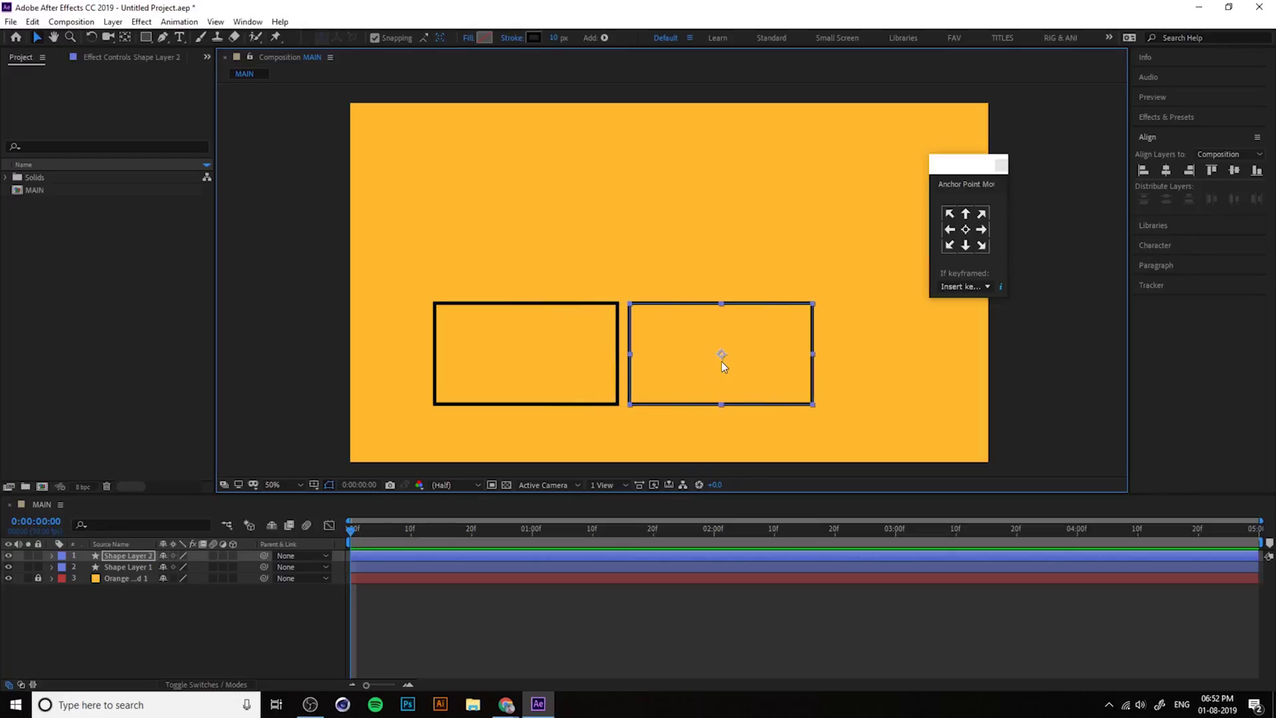
Try to squash the duplicate rectangle by unlinking its layer scale proportions and reducing only the vertical scale
left_click(55, 562)
left_click(53, 556)
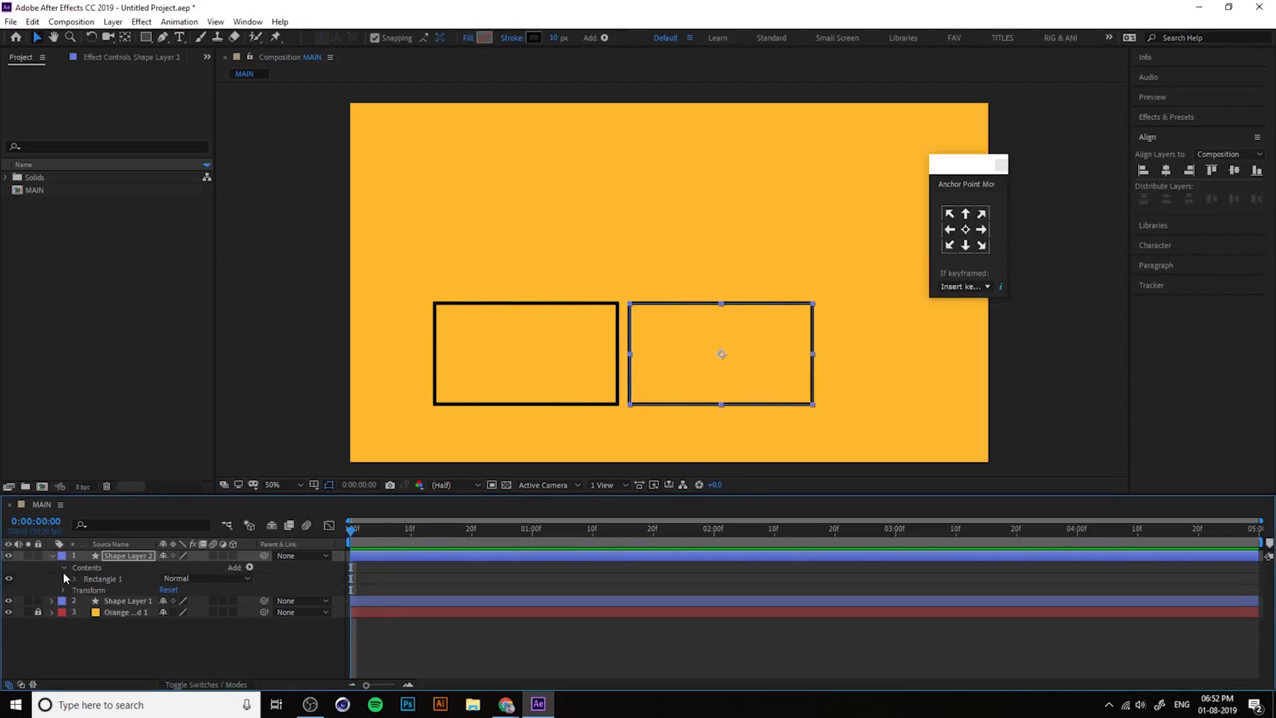
left_click(63, 579)
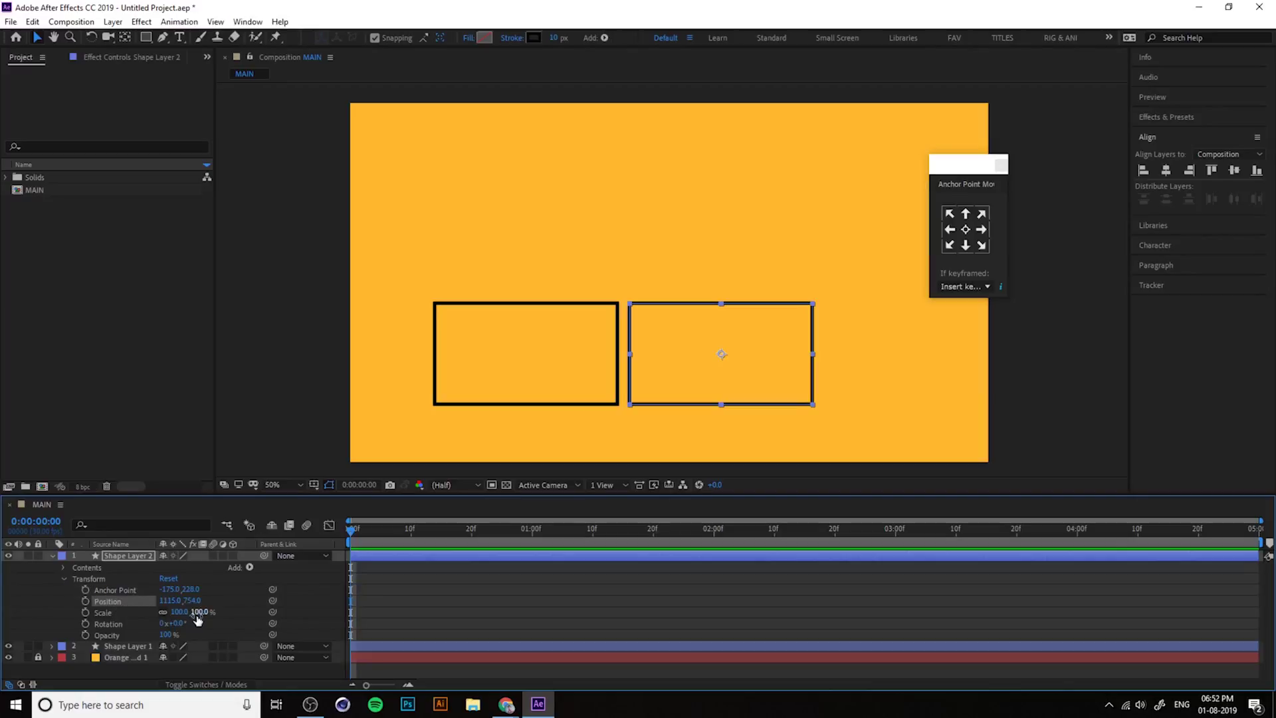
left_click_drag(197, 619, 170, 623)
key("ctrl+z")
key("ctrl+z")
key("slash")
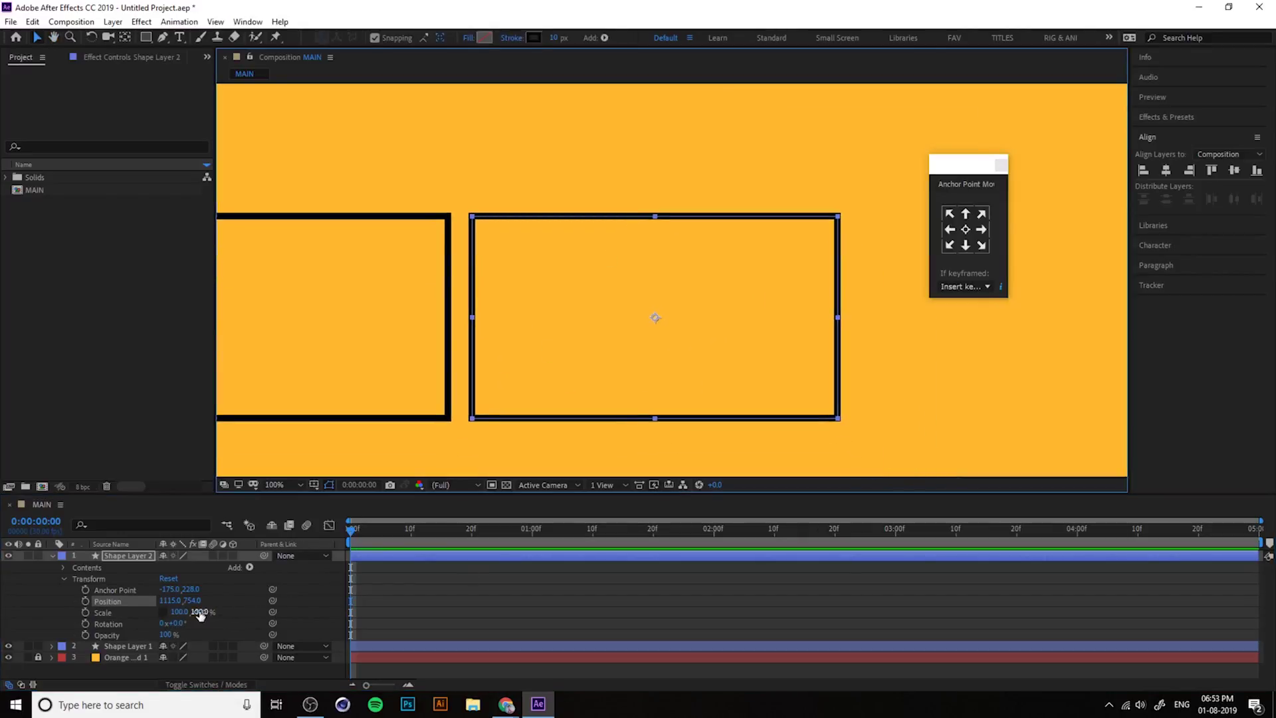
left_click_drag(199, 614, 174, 618)
left_click(588, 354)
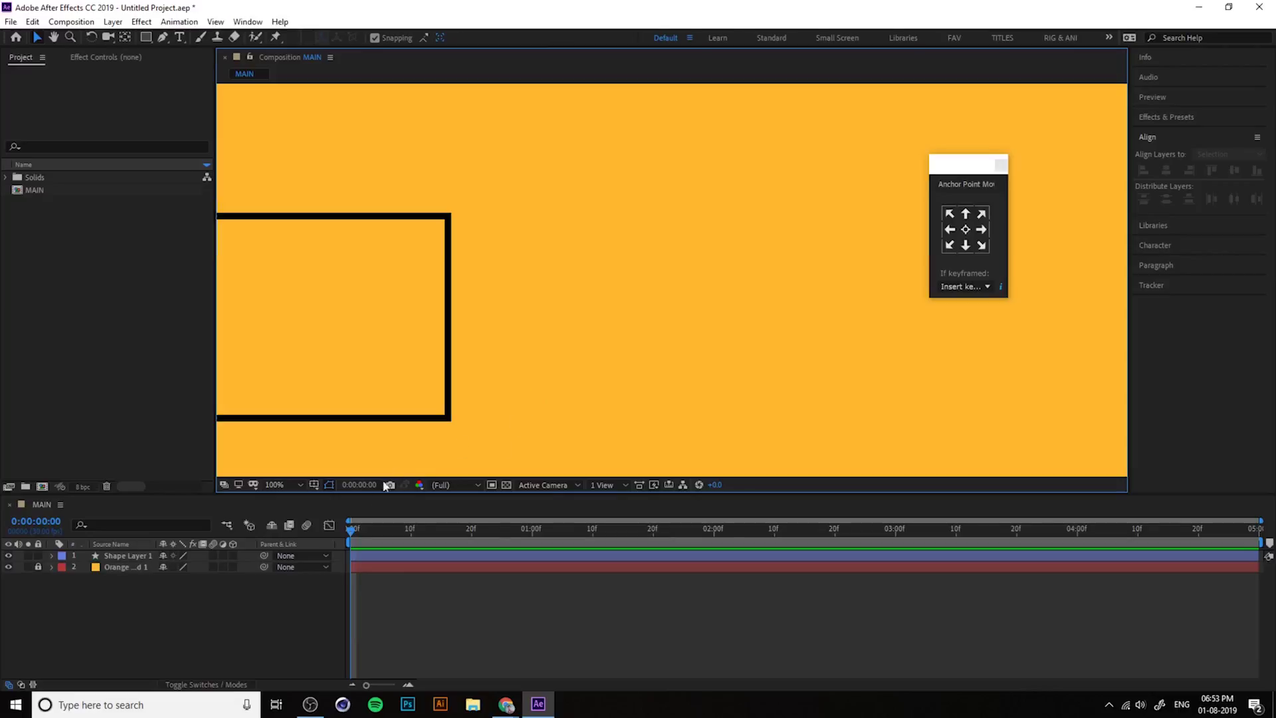
key("ctrl+z")
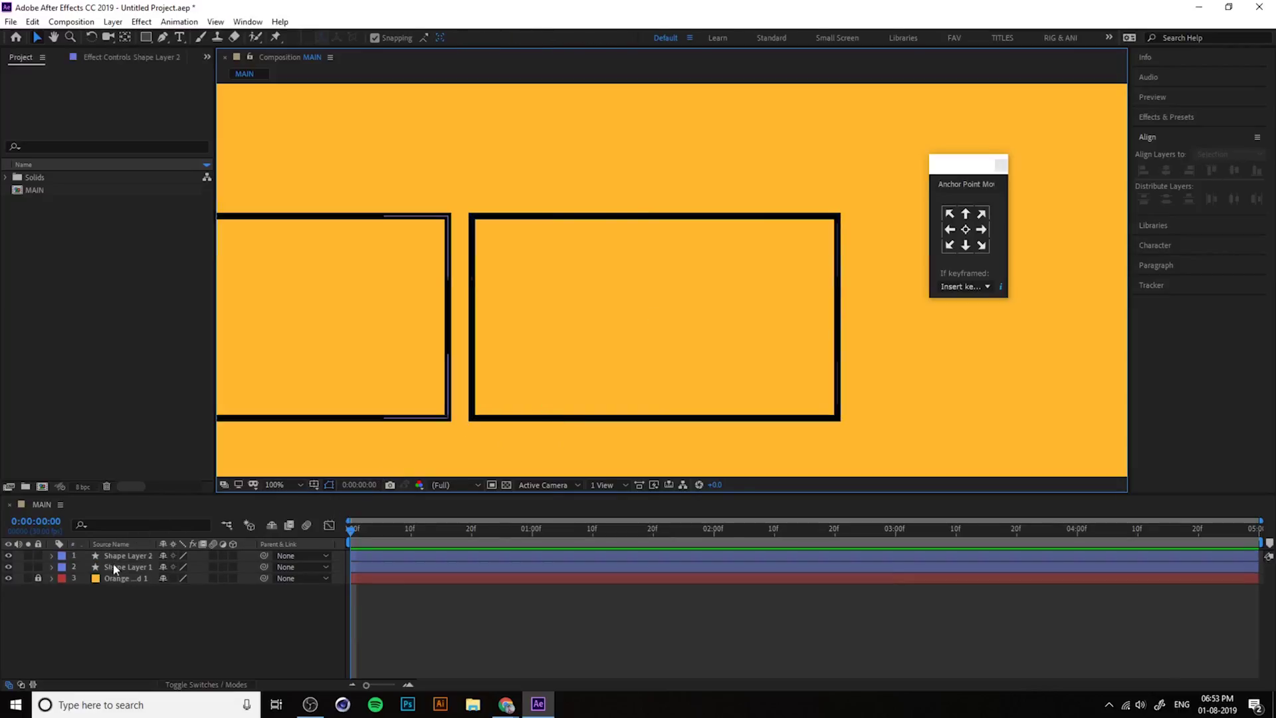
Try the duplicate's vertical layer scale at 35%, keeping 100% horizontally, and undo the change
left_click(51, 555)
left_click(63, 578)
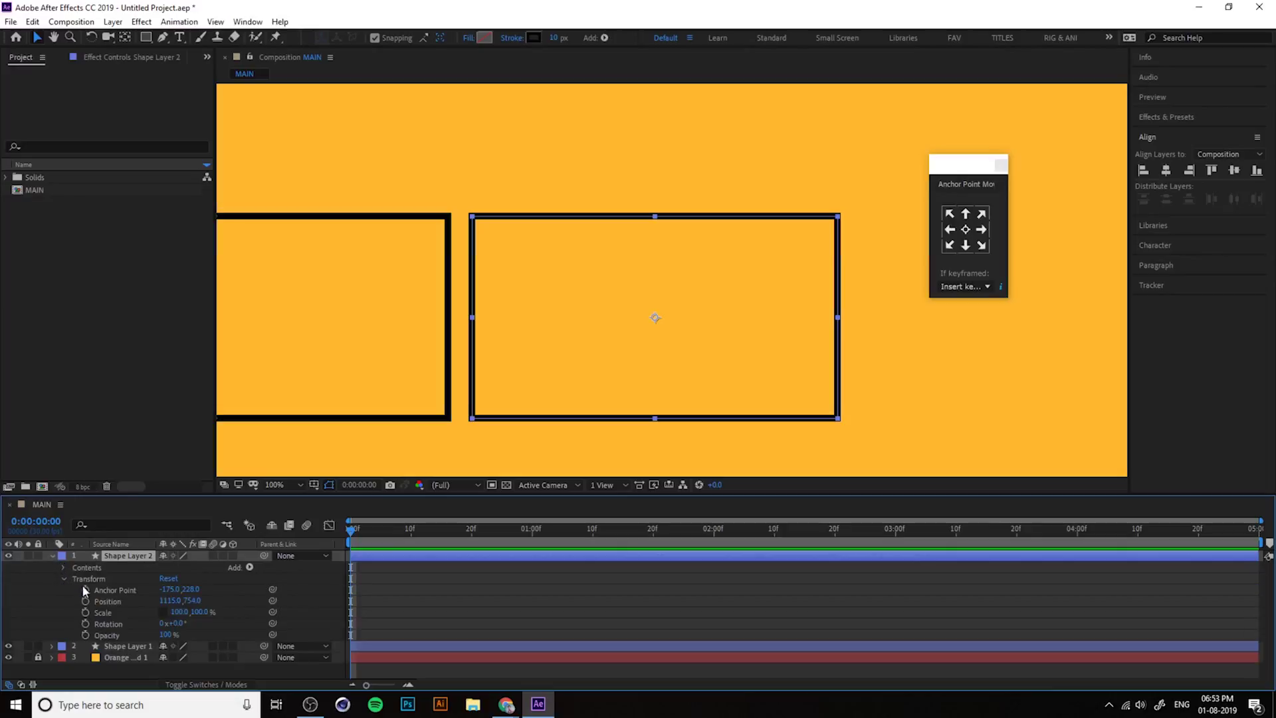
left_click_drag(196, 616, 155, 622)
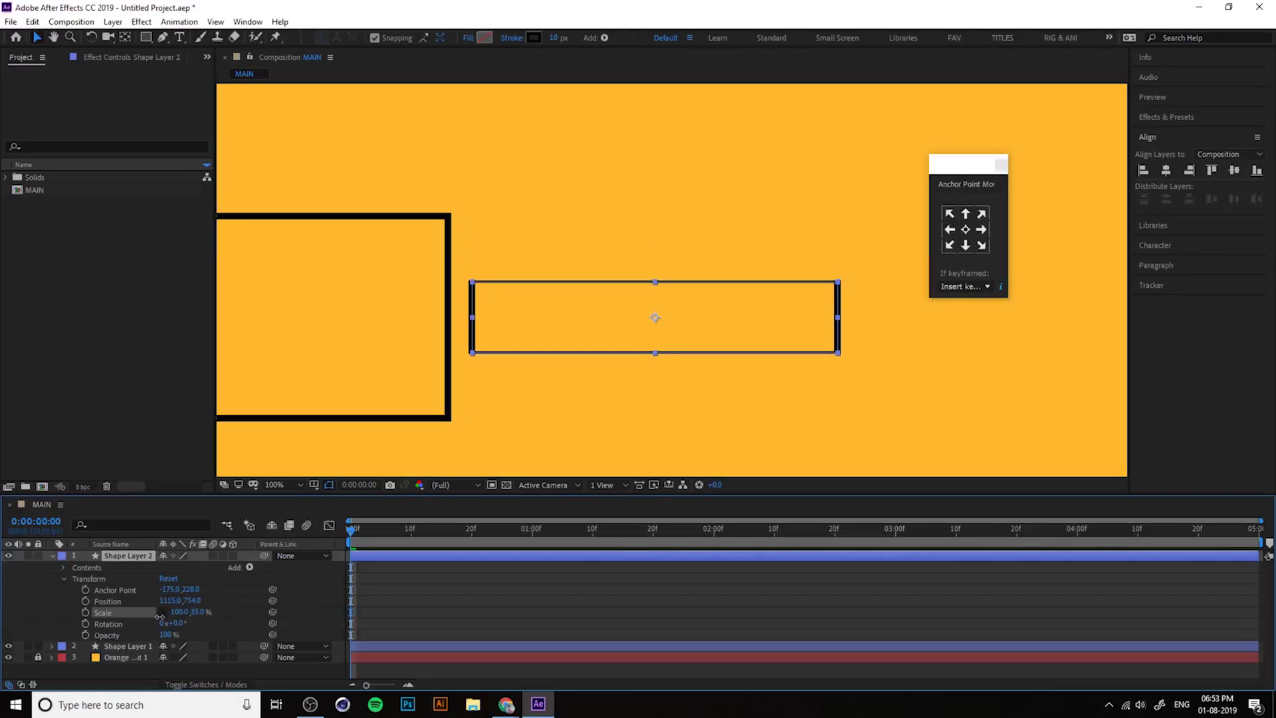
left_click(651, 392)
key("ctrl+z")
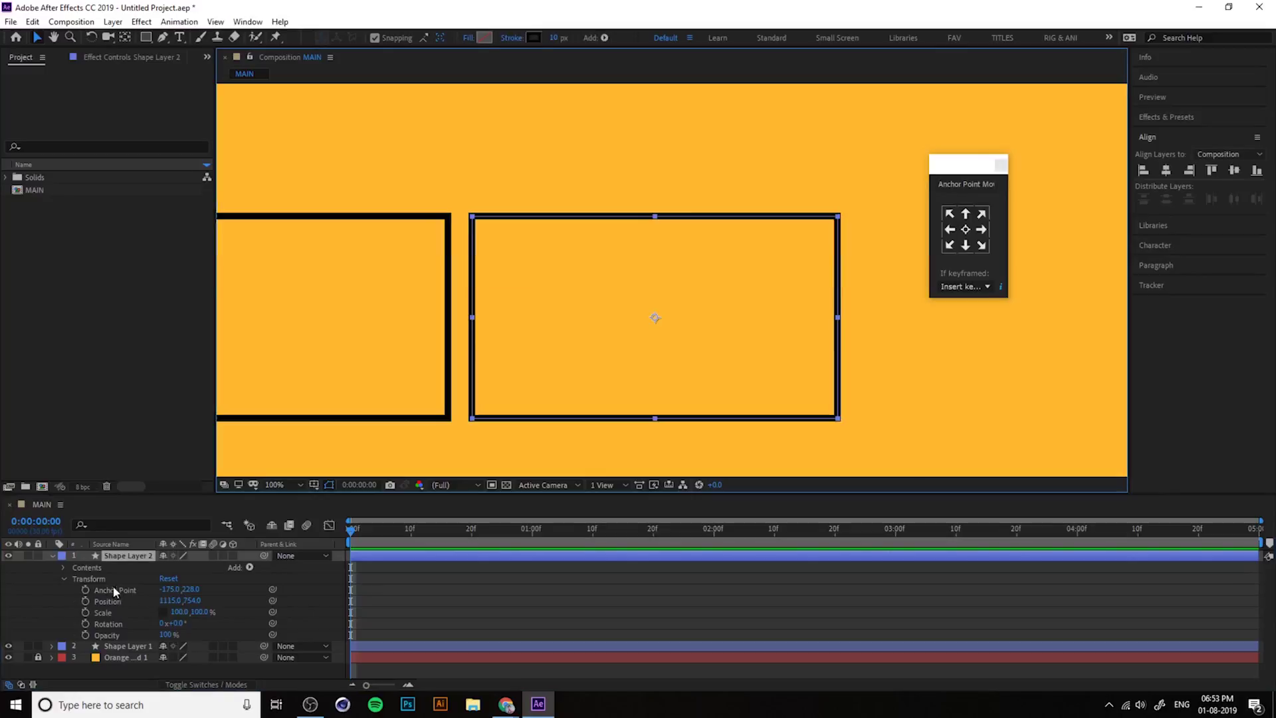
Unlink the duplicate's rectangle path size and set it to 550 by 134 px
left_click(61, 566)
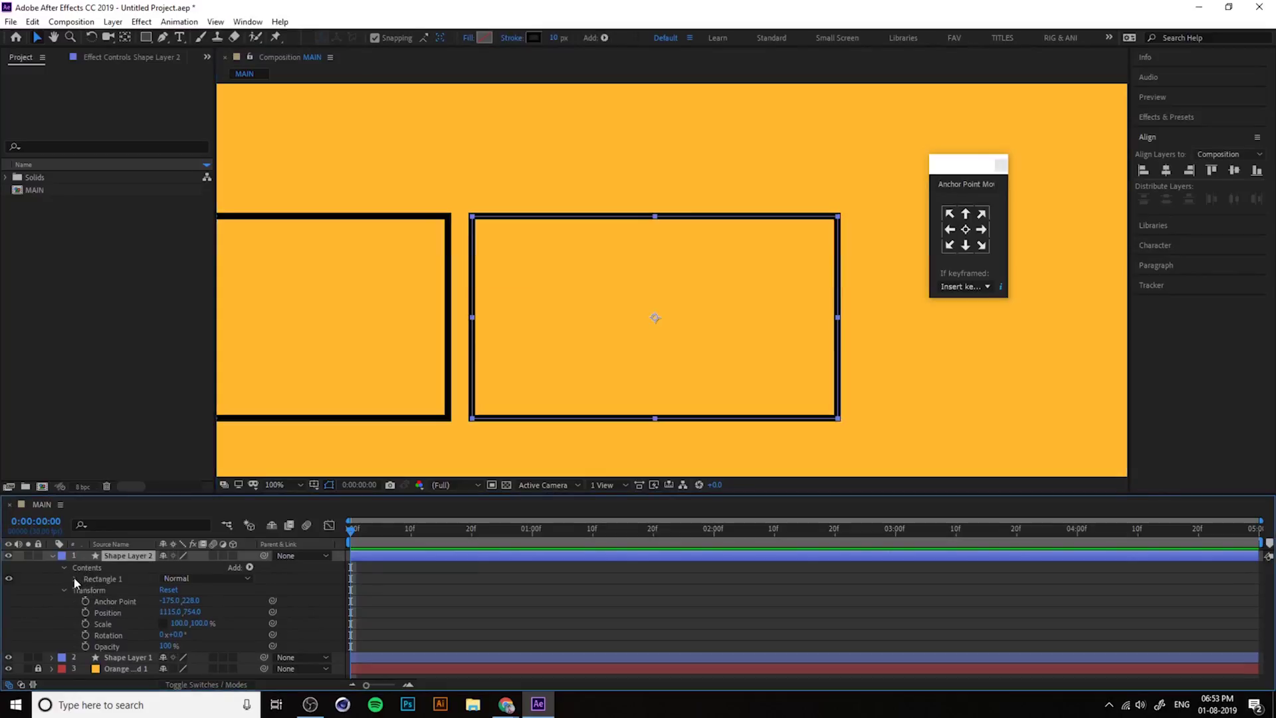
left_click(75, 578)
left_click(111, 591)
left_click(86, 590)
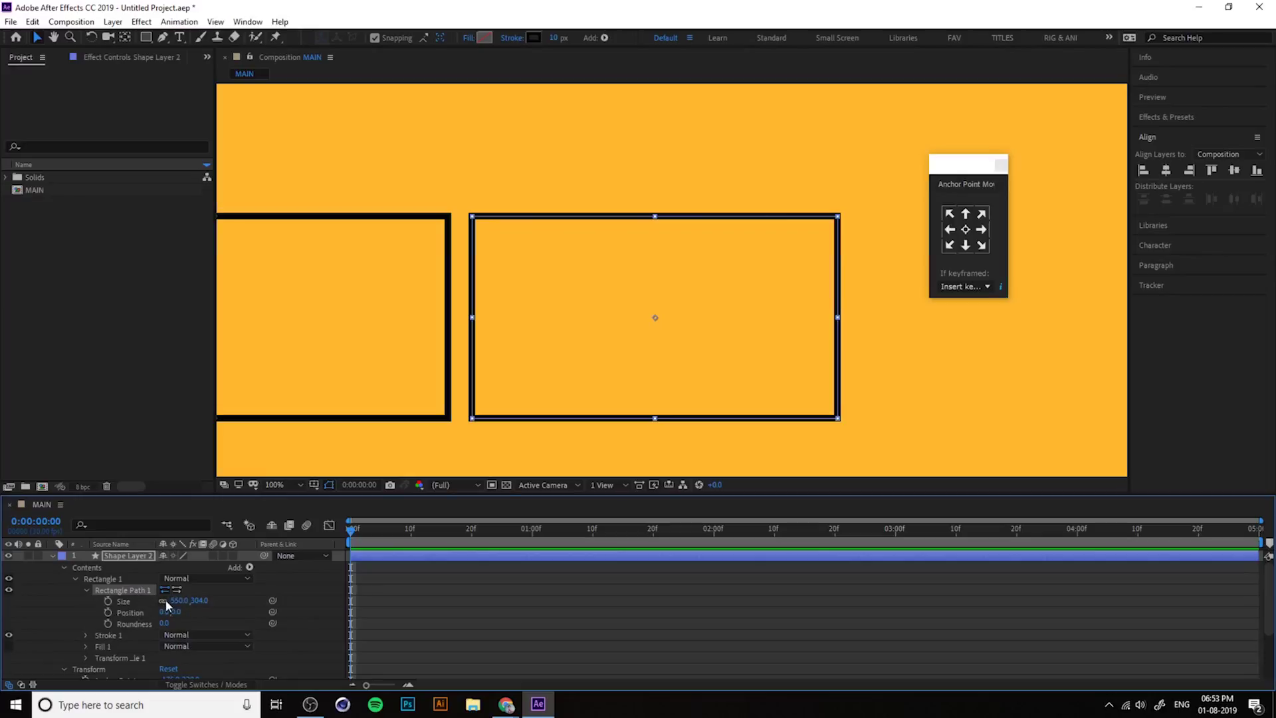
left_click_drag(204, 601, 92, 601)
left_click(644, 391)
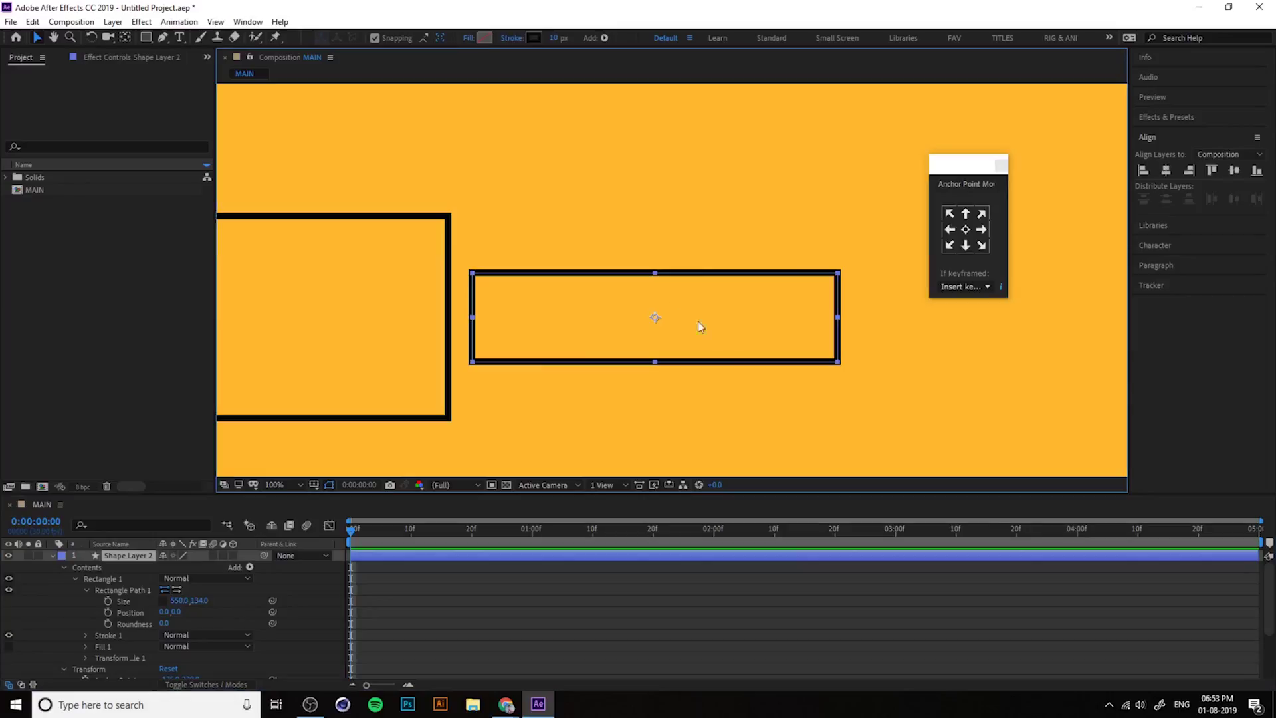
Turn off snapping and move the flattened rectangle down so its bottom edge lines up with the larger rectangle's
scroll(679, 433, "down", 4)
scroll(671, 420, "up", 2)
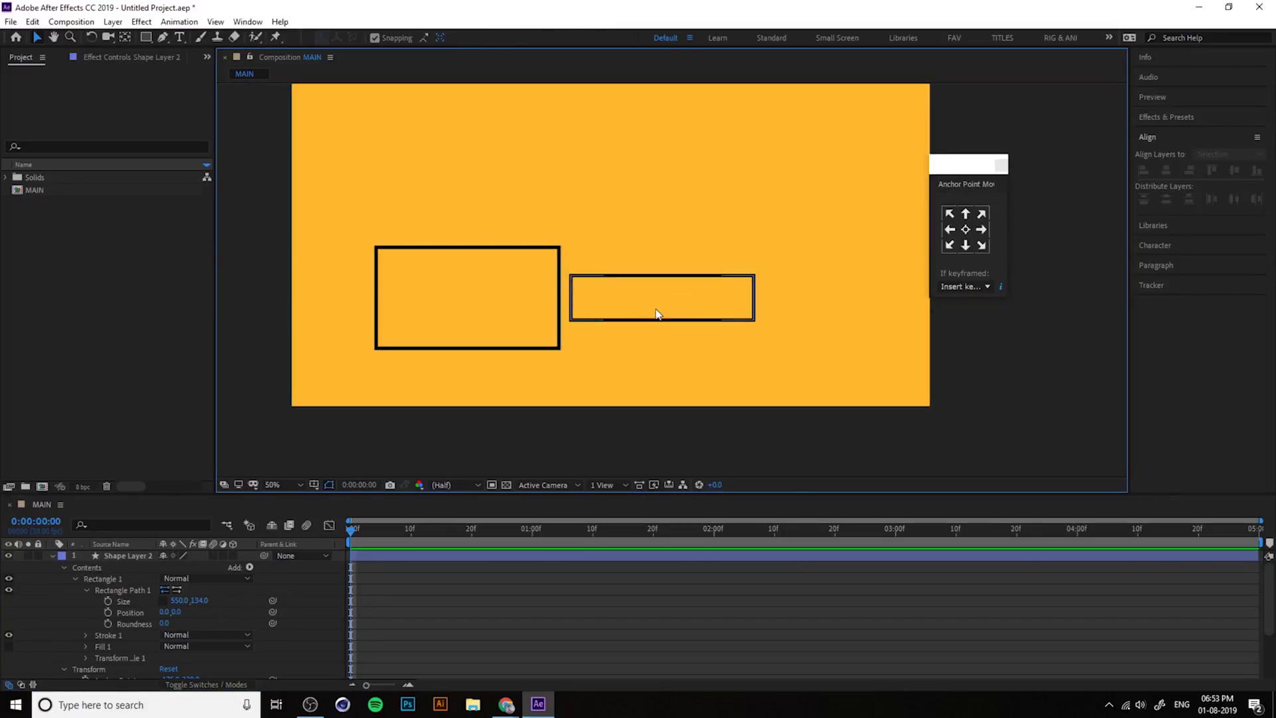
key("v")
left_click(668, 327)
left_click_drag(637, 311, 622, 344)
left_click(396, 38)
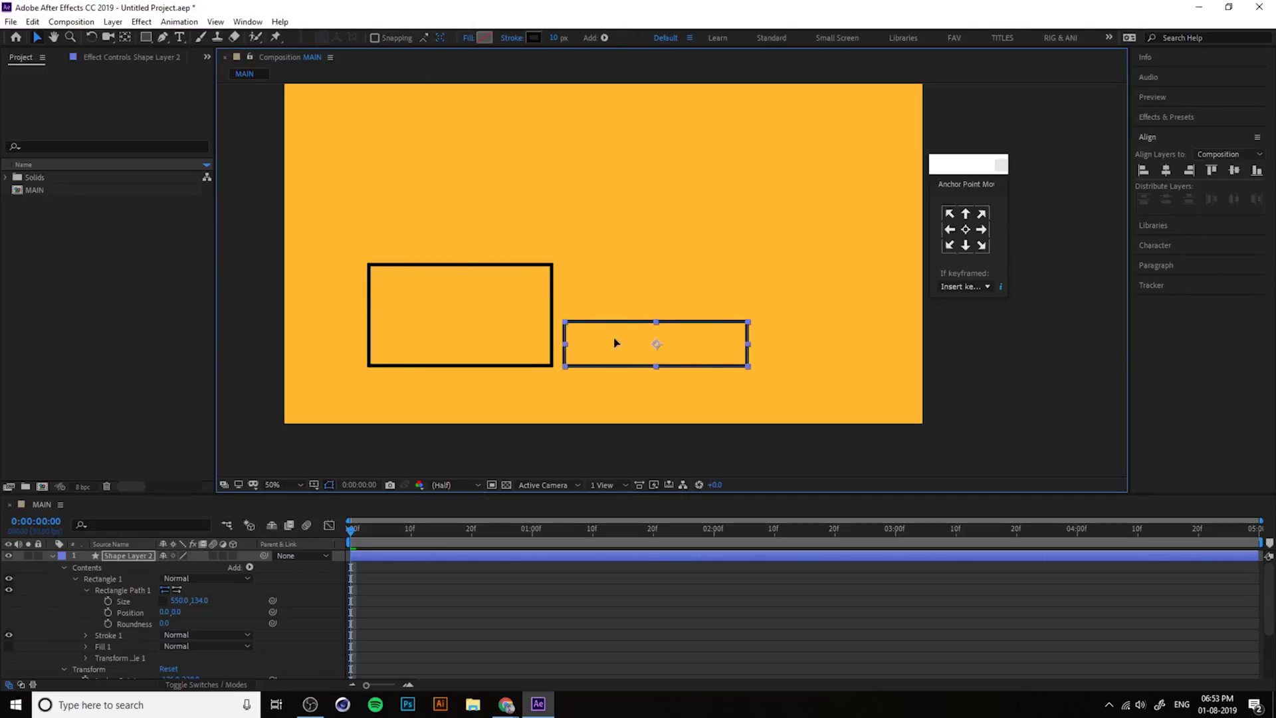
With no layer selected, draw a small outlined circle on its own shape layer above the larger rectangle
left_click(700, 244)
left_click_drag(144, 39, 222, 69)
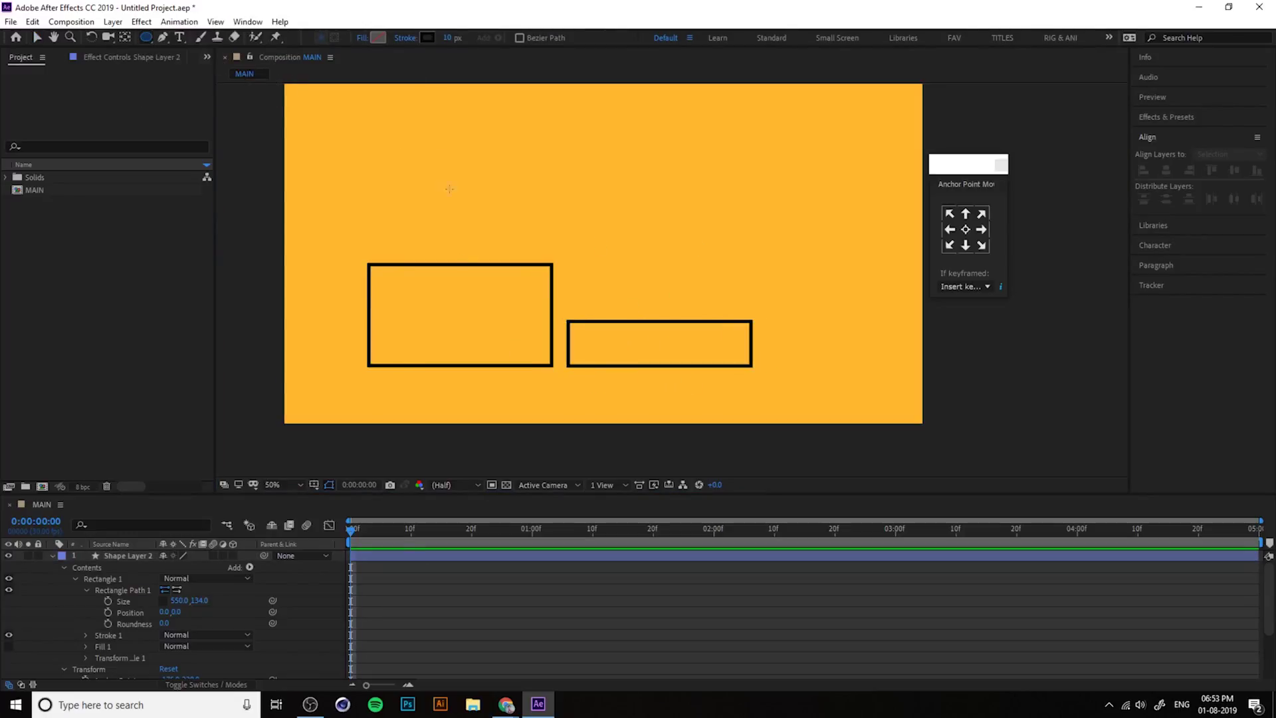
mouse_move(395, 178)
left_mouse_down()
mouse_move(437, 220)
mouse_move(414, 125)
left_mouse_up()
key("v")
left_click_drag(573, 214, 548, 206)
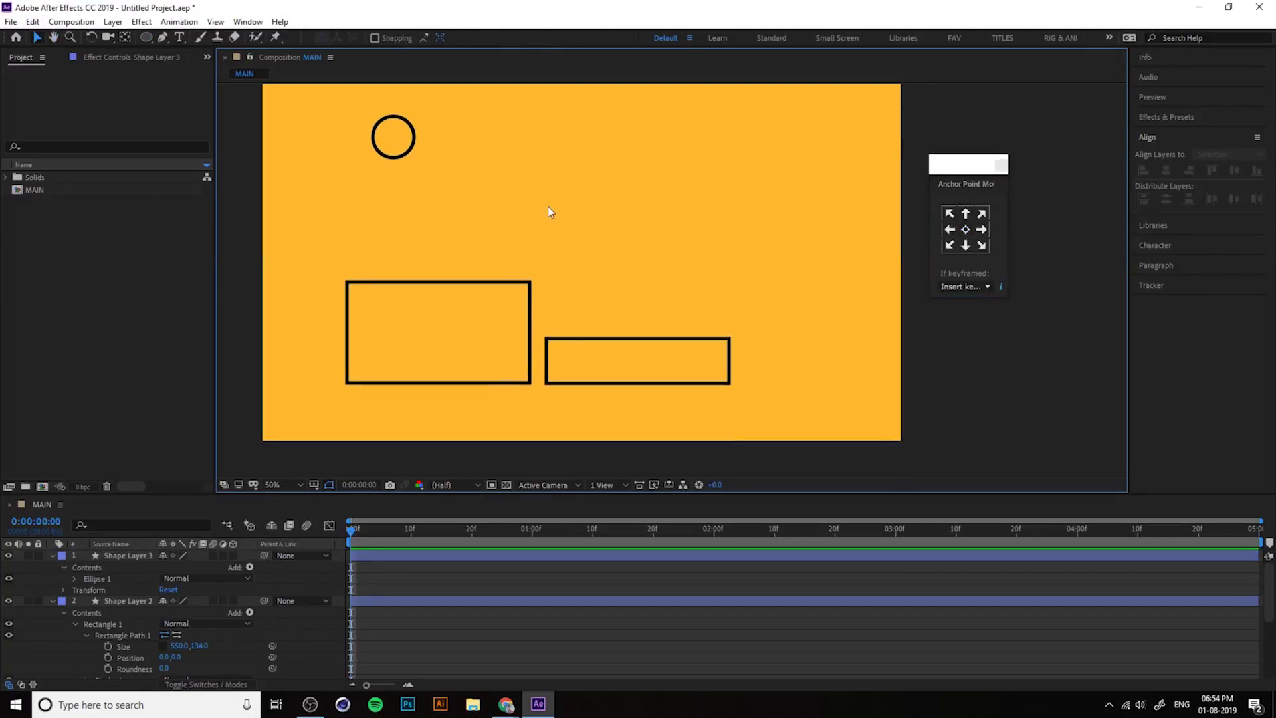
Collapse the expanded shape layers and rename the circle's layer to ROUND
left_click(52, 601)
left_click(52, 556)
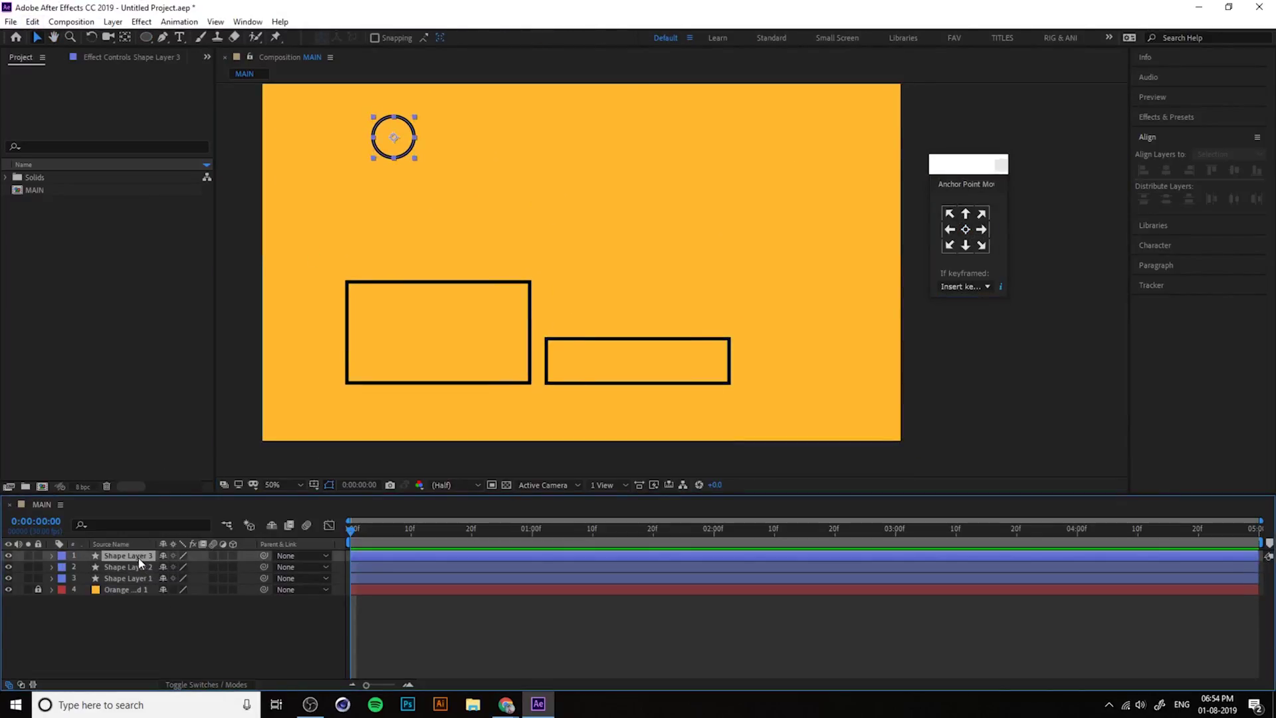
left_click(126, 556)
right_click(133, 557)
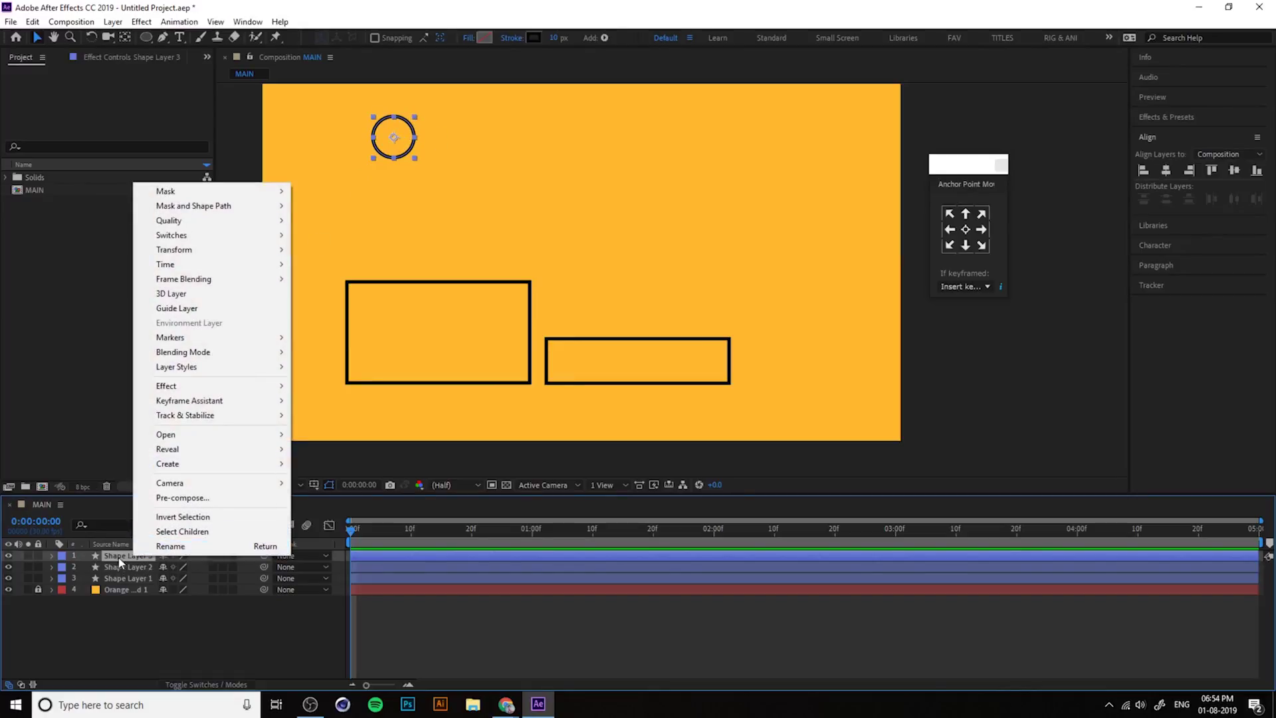
left_click(171, 546)
type("ROUND")
key("Return")
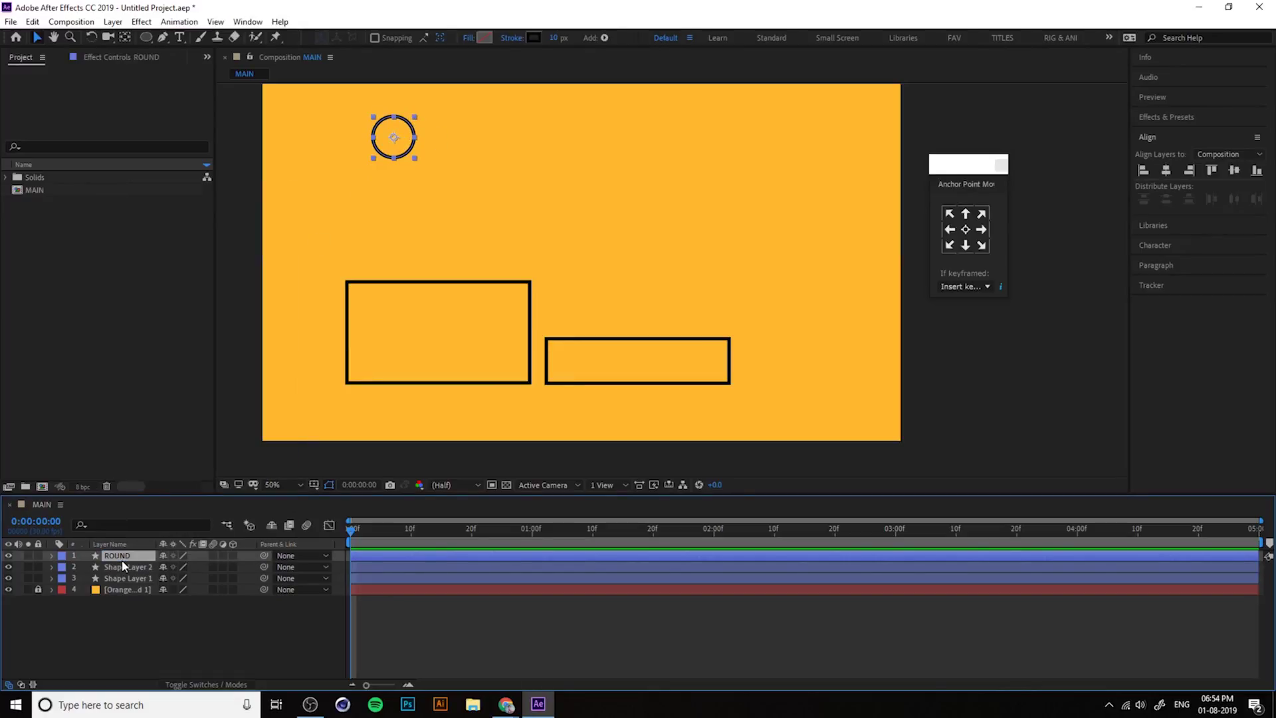
Rename both rectangle layers to BOX
left_click(120, 567)
key("Return")
type("BOX")
key("Return")
left_click(119, 578)
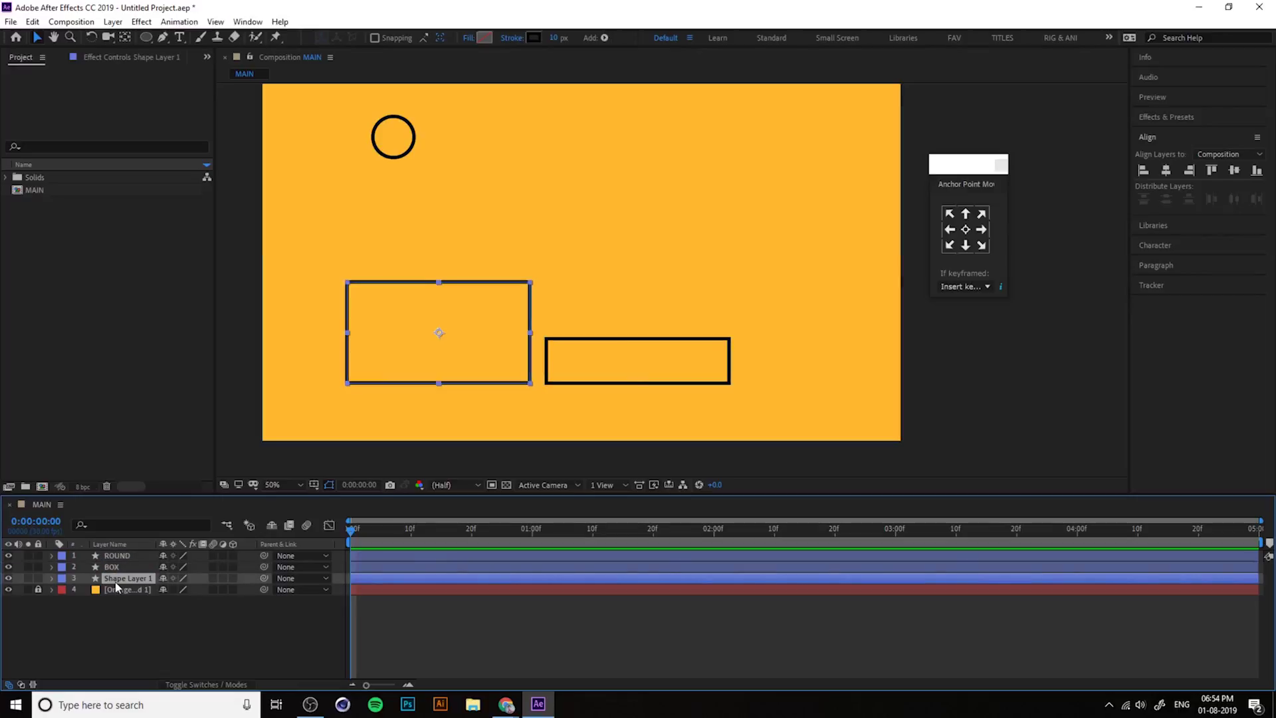
key("Return")
type("BOX")
key("Return")
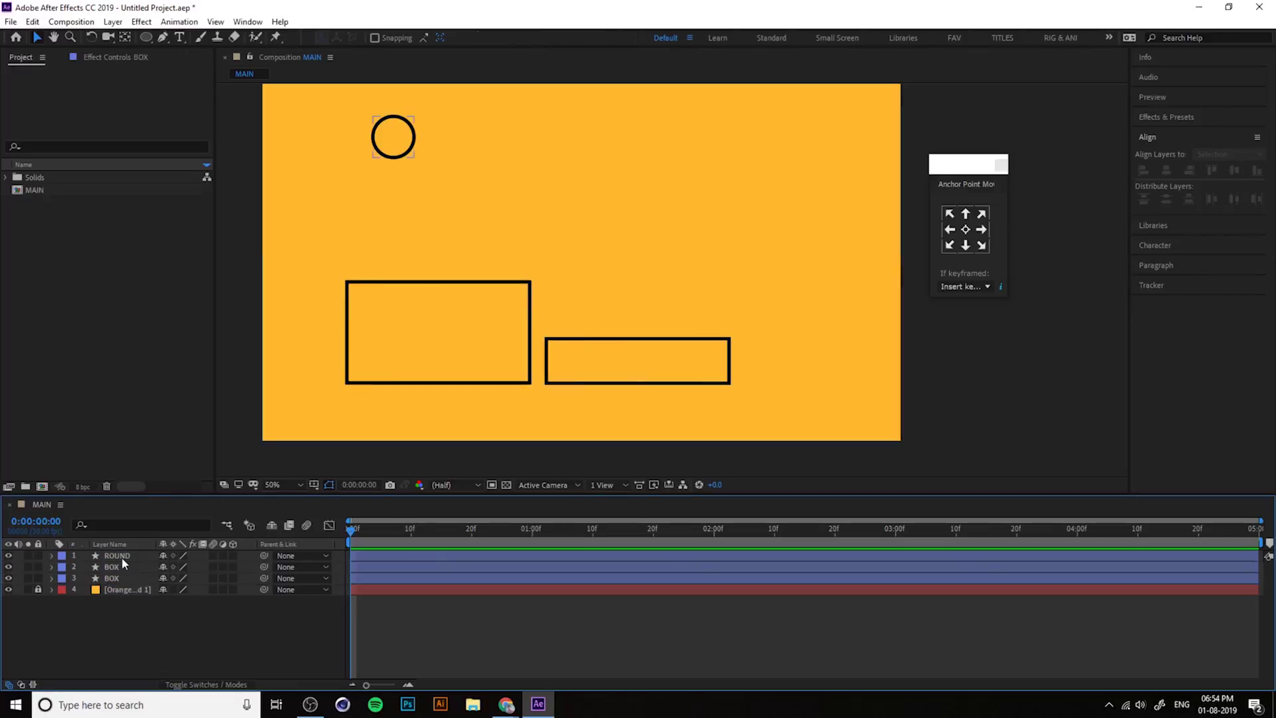
Move the ROUND circle down to just above the larger box's top edge
left_click(121, 557)
left_click_drag(398, 146, 444, 174)
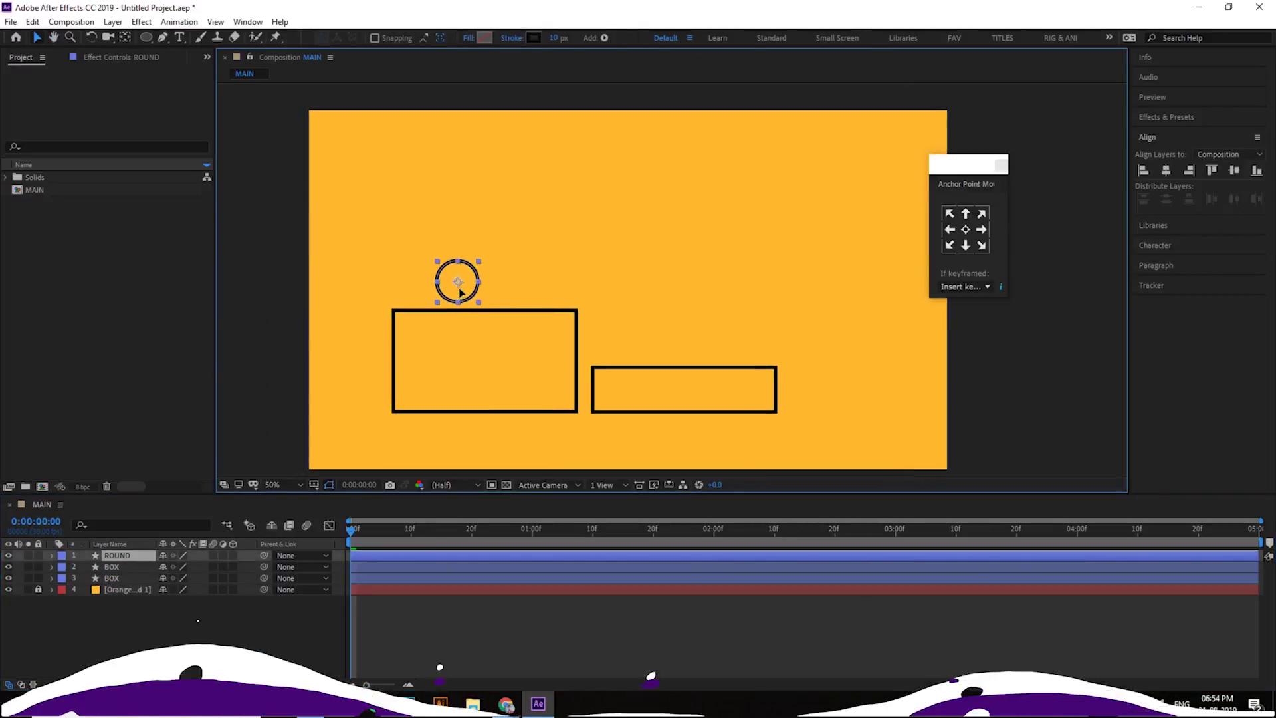